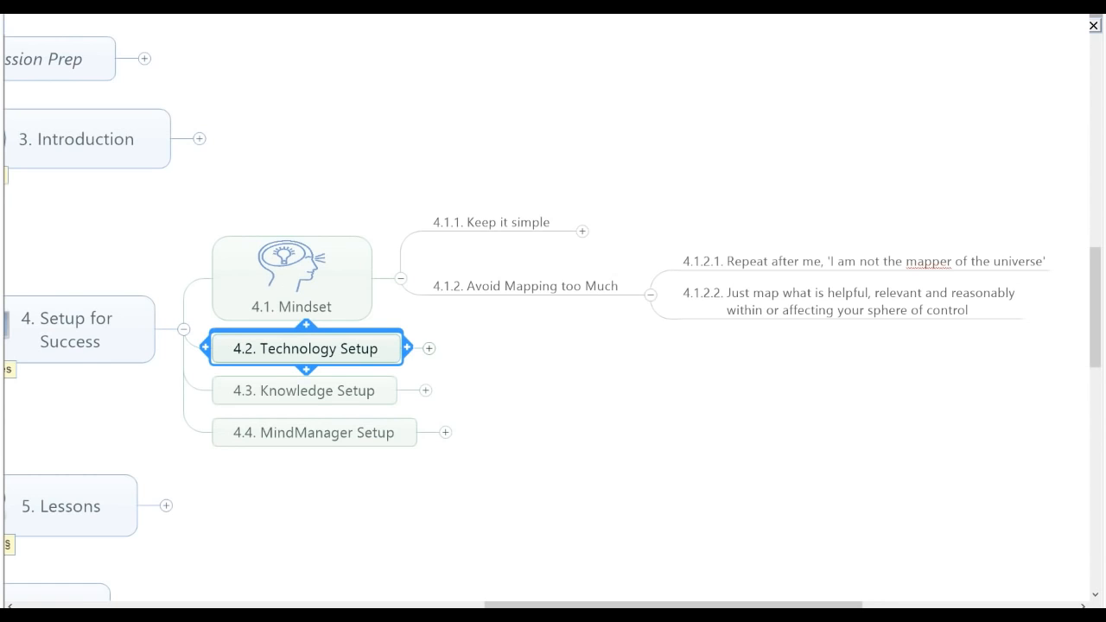
Step: Expand the Technology Setup topic and go through its monitor and mouse subtopics
key(F3)
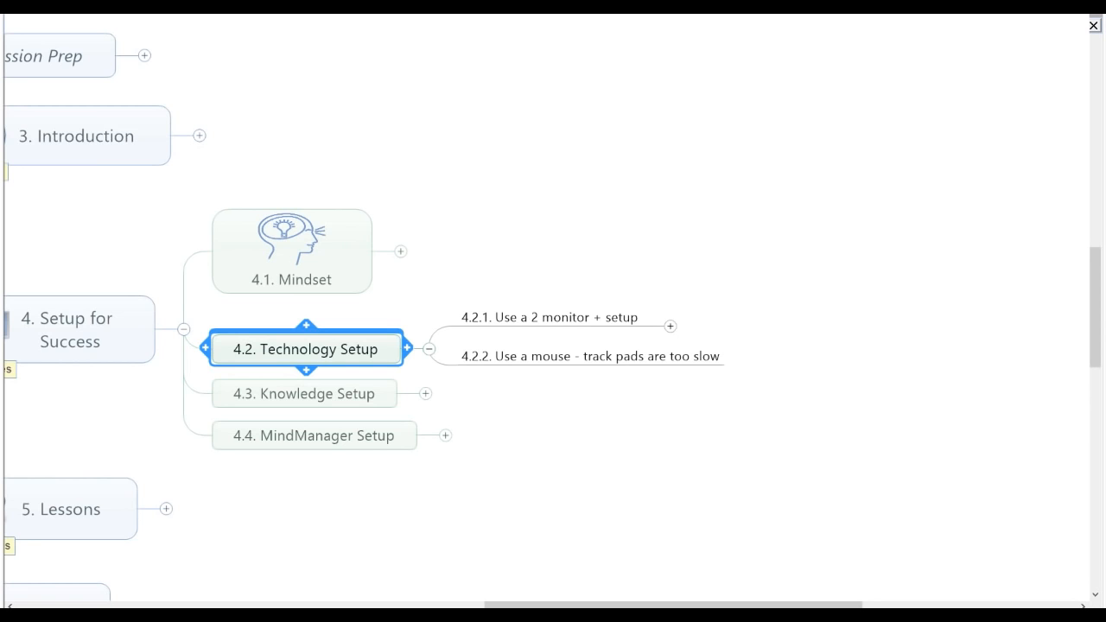
key(Right)
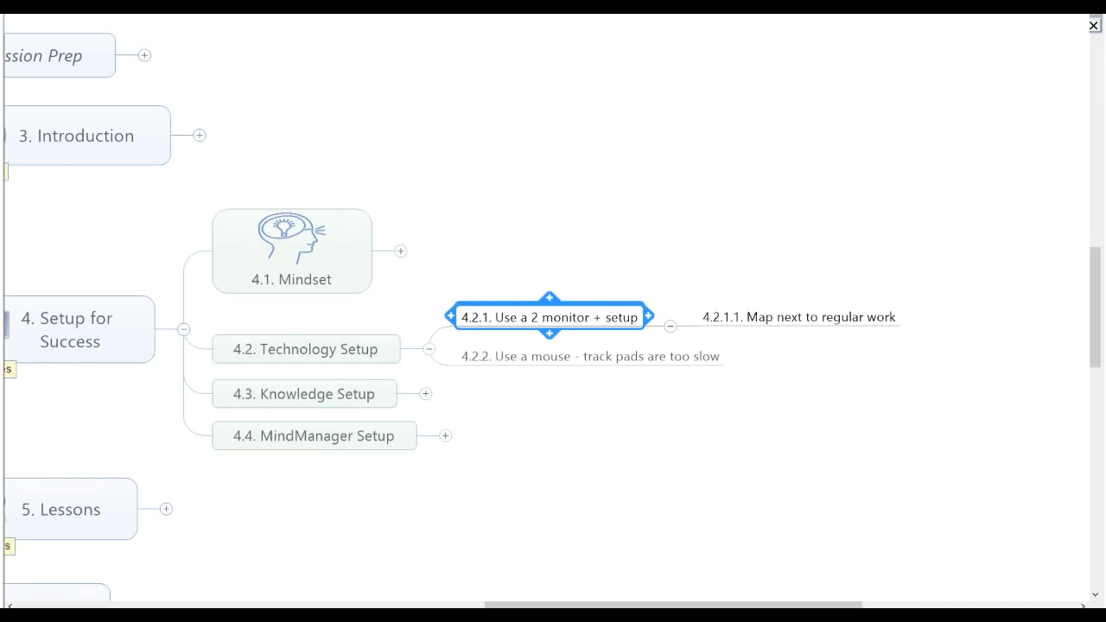
key(Down)
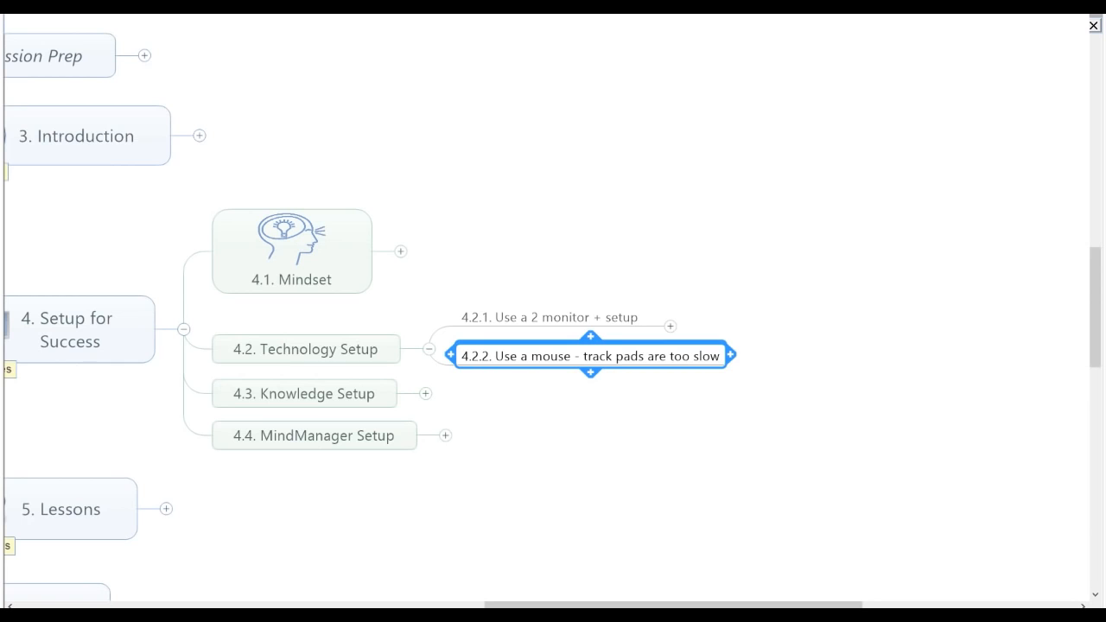
Step: Expand the Knowledge Setup topic to read its subtopic, and move on to the MindManager Setup topic
key(Down)
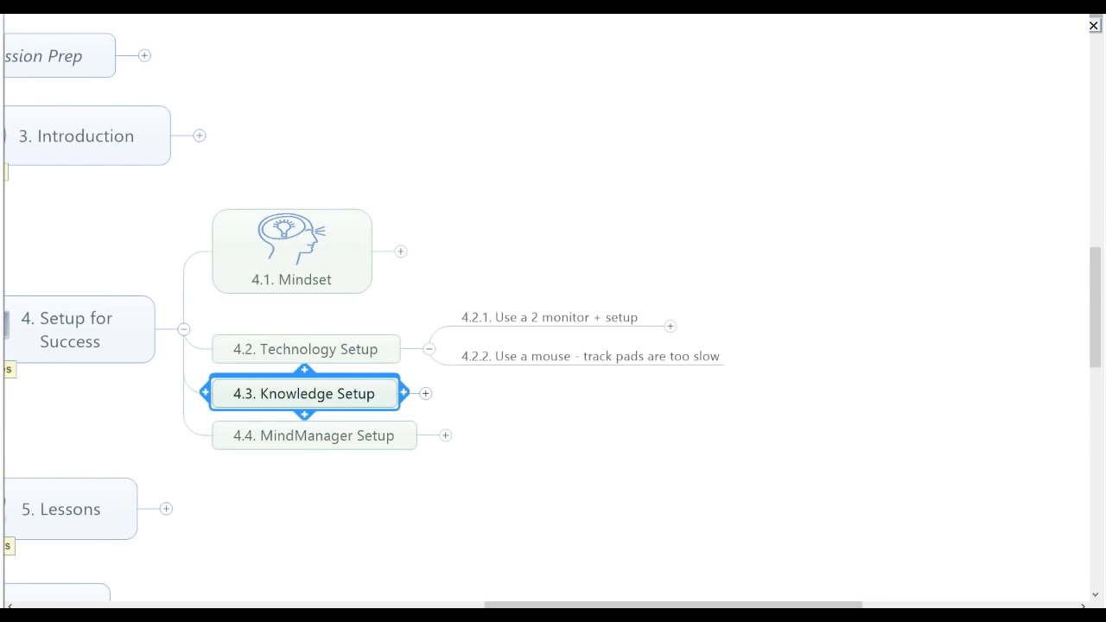
key(F3)
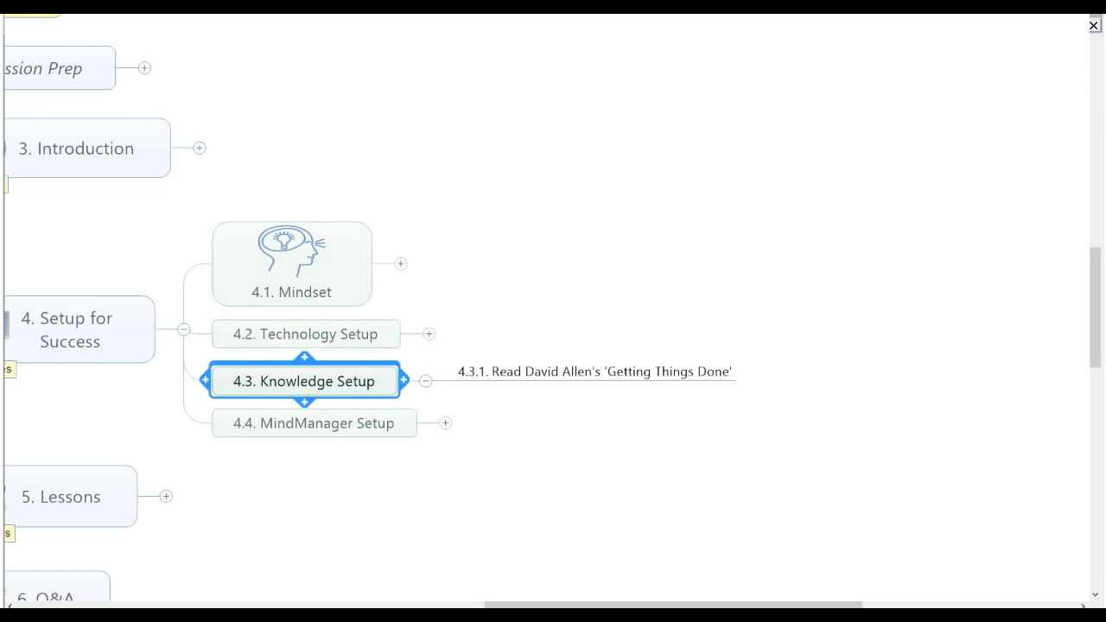
key(Down)
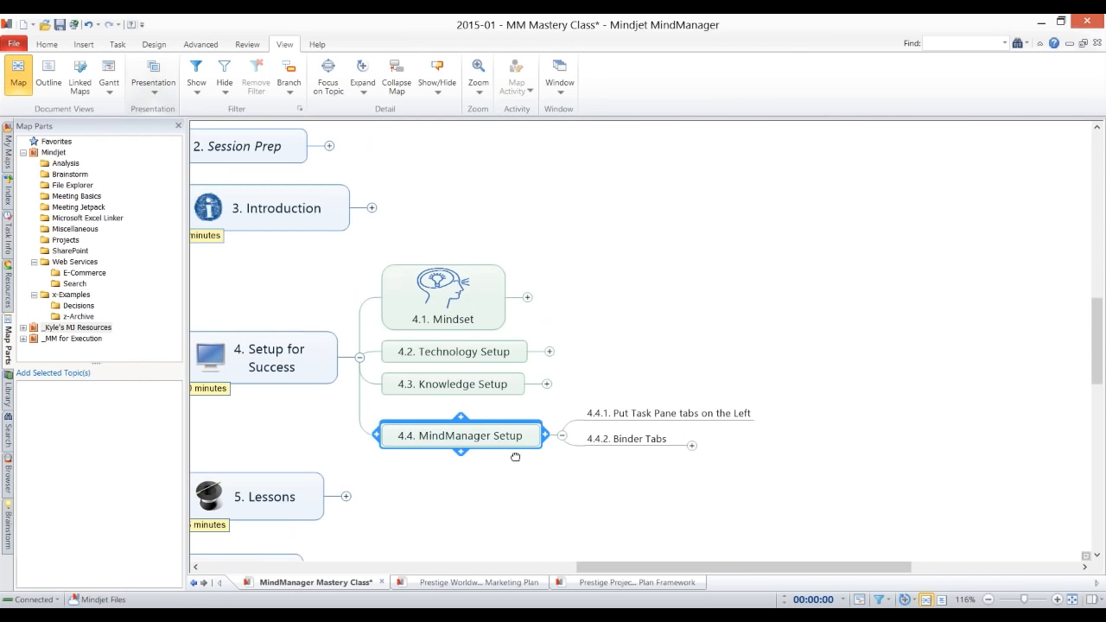
scroll(649, 393, down, 1)
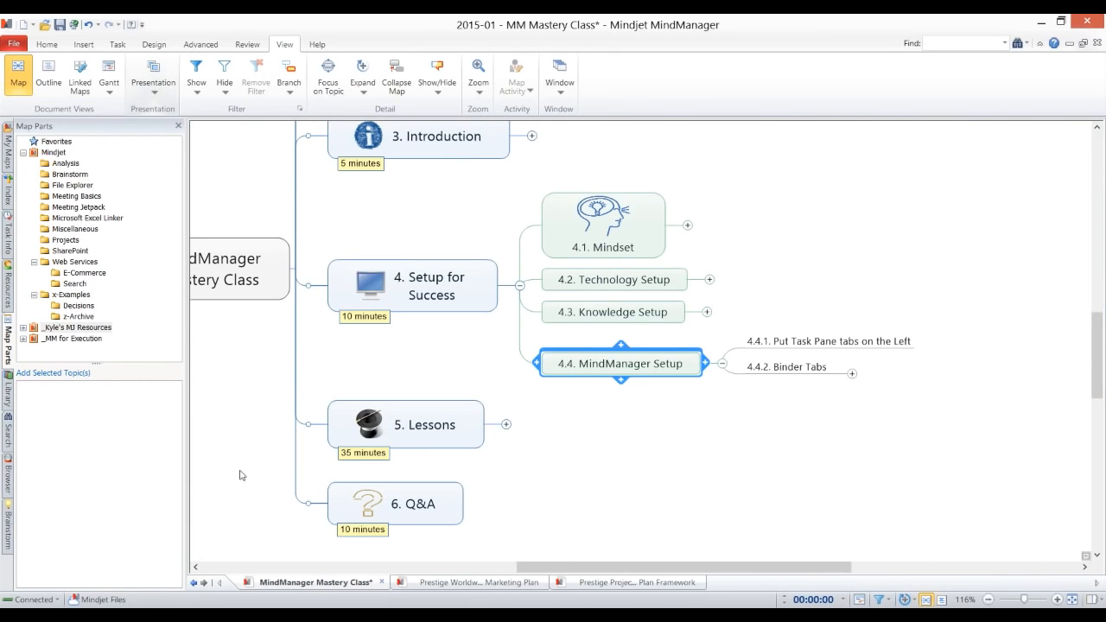
Step: Review the list of available task panes and the left-handed user interface setting in the general options
click(1092, 599)
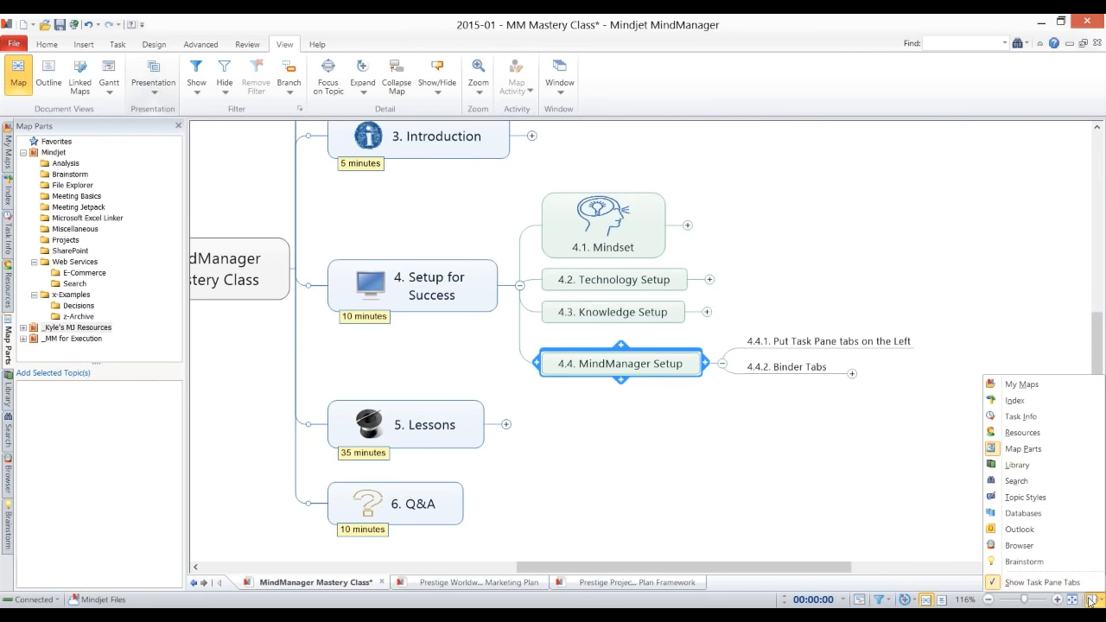
click(748, 461)
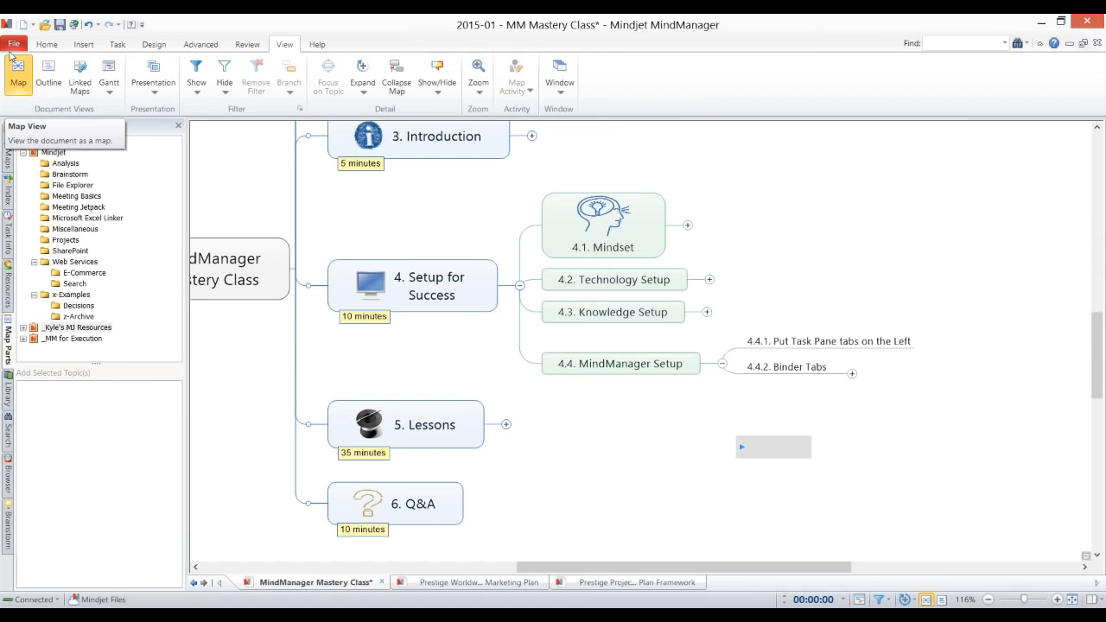
click(14, 43)
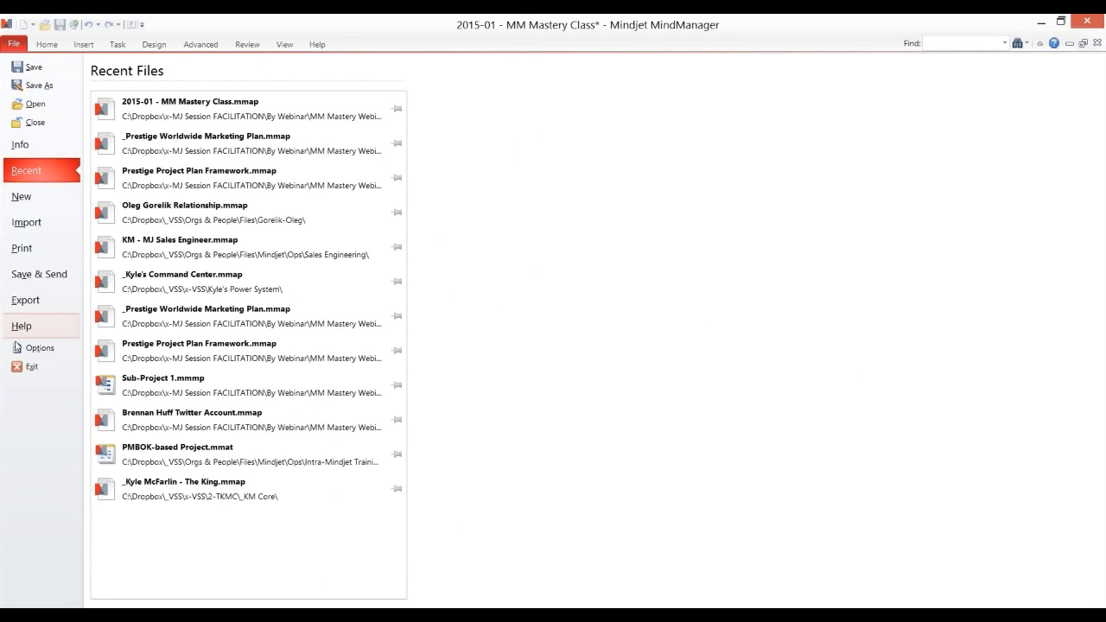
click(17, 347)
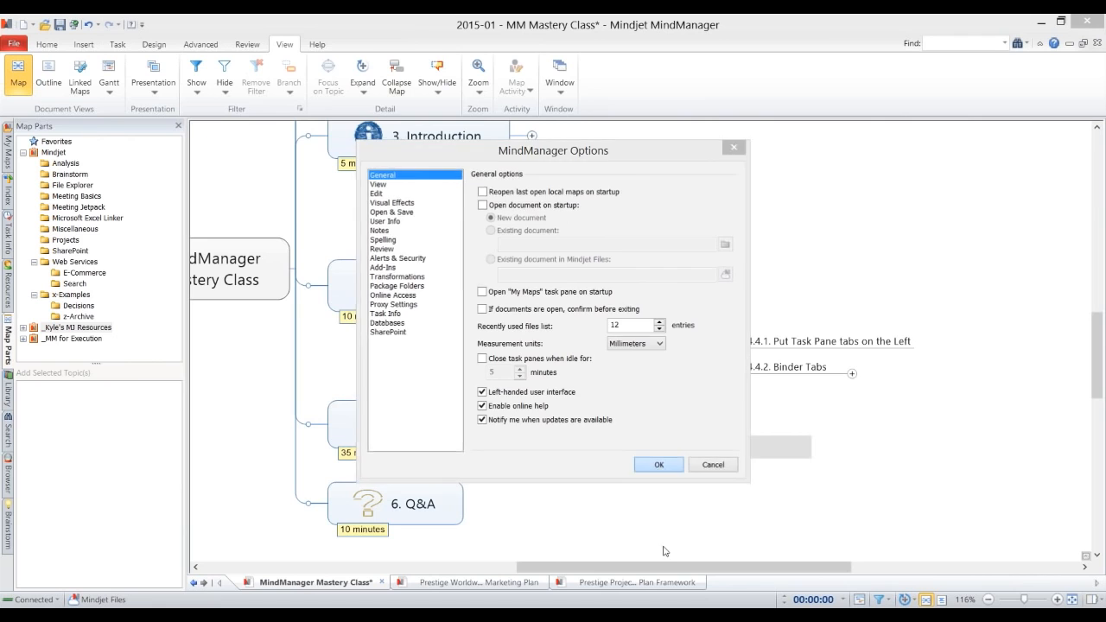
click(659, 465)
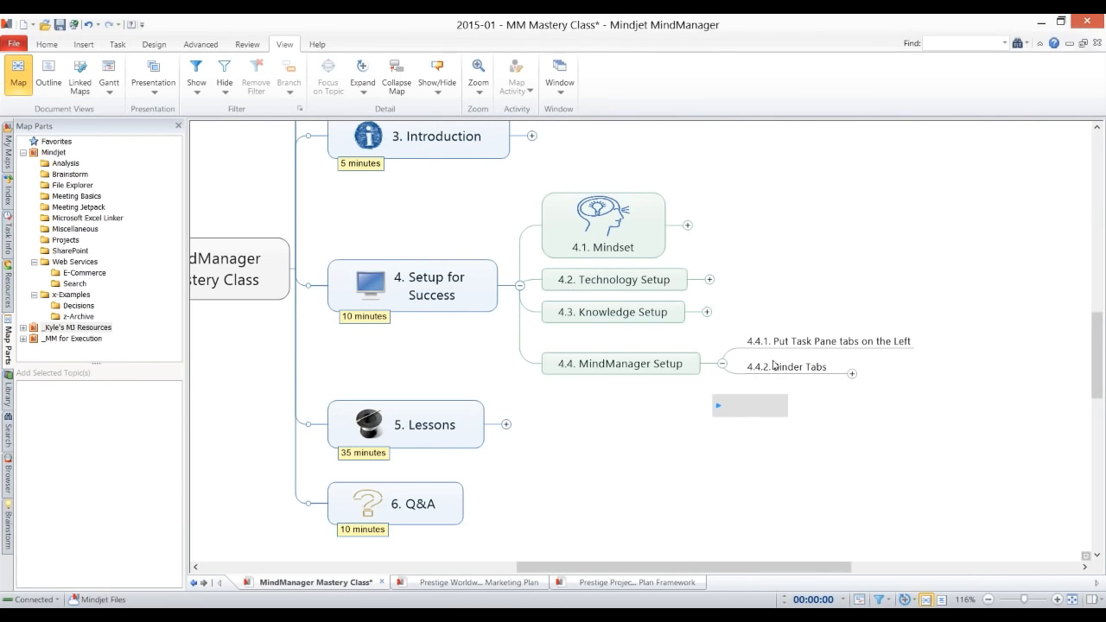
Step: Expand the Binder Tabs topic under MindManager Setup to show its subtopic
click(774, 366)
key(F3)
drag(524, 412, 628, 450)
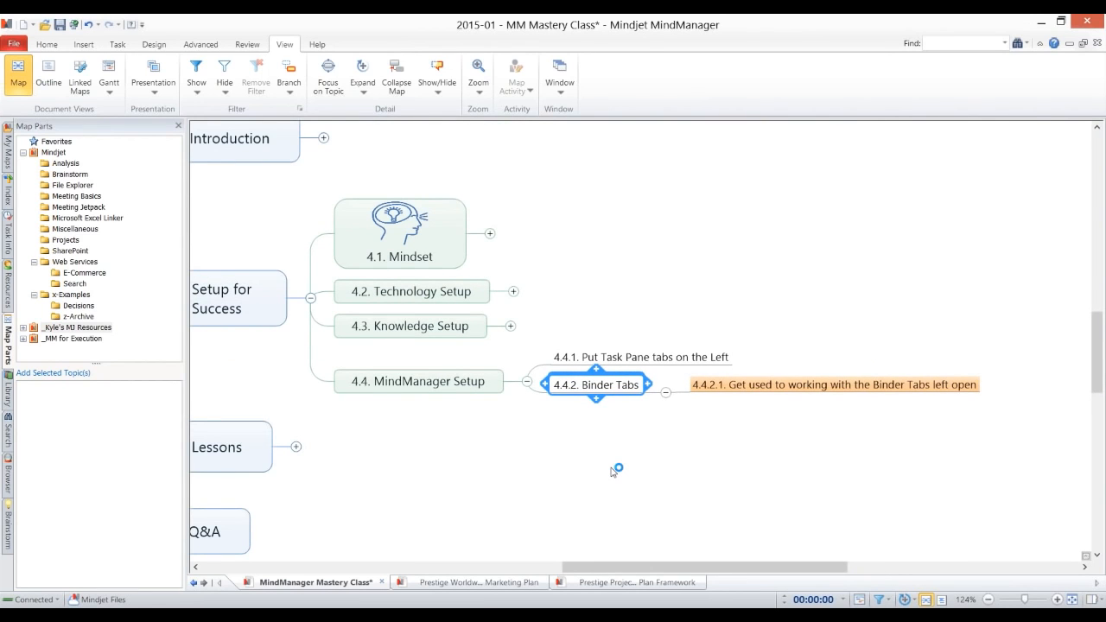
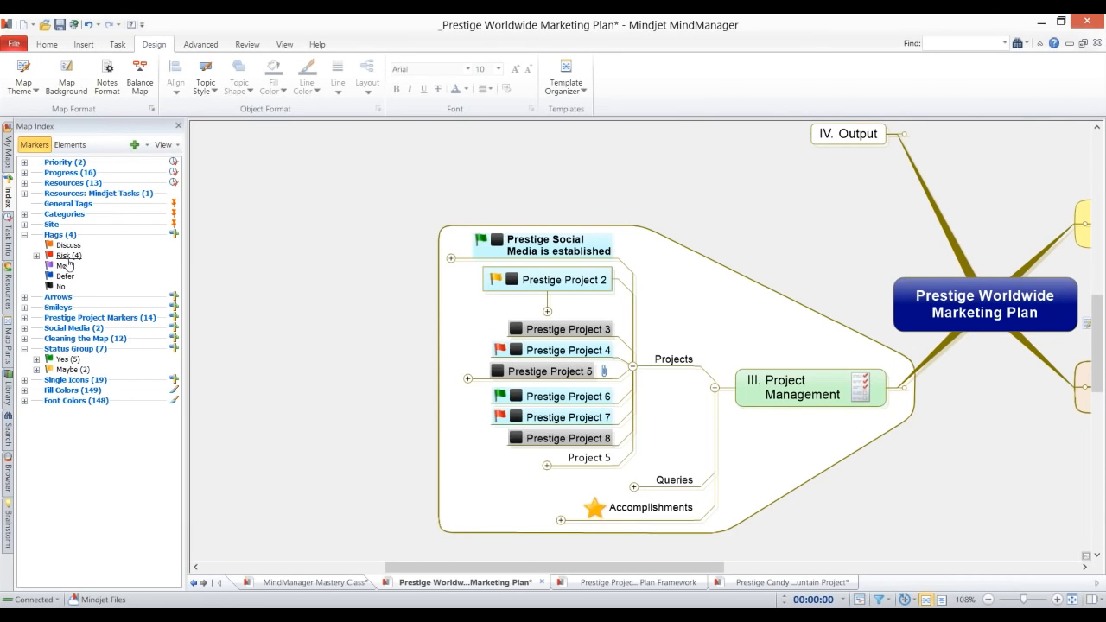
Step: Move the Risk flag marker into the Status Group and expand the group's Yes, Maybe and Risk markers
drag(67, 256, 75, 350)
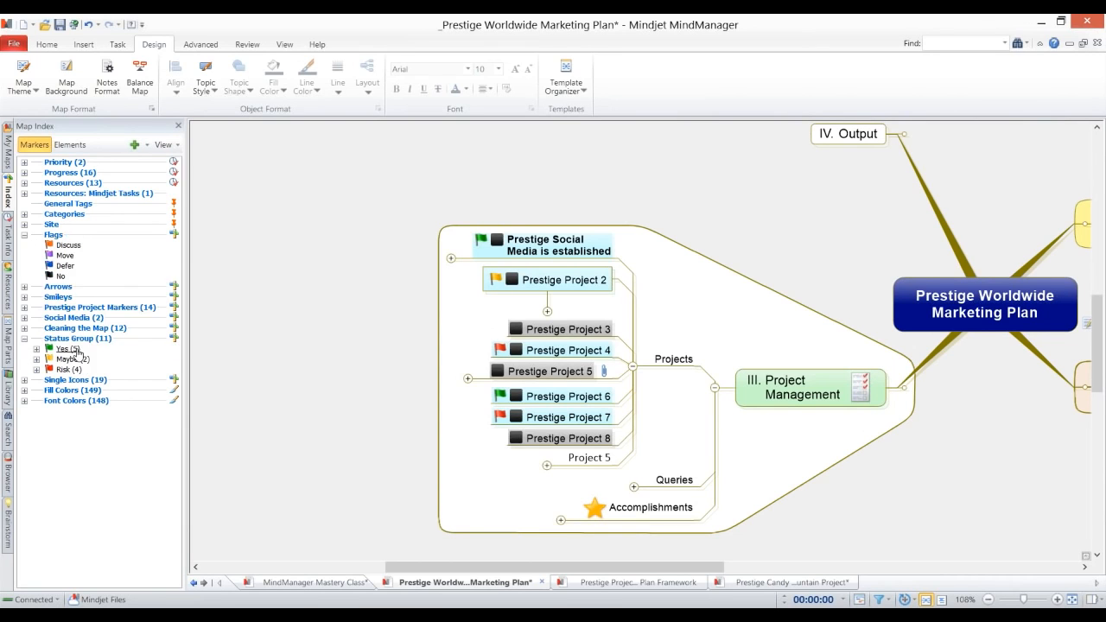
click(36, 348)
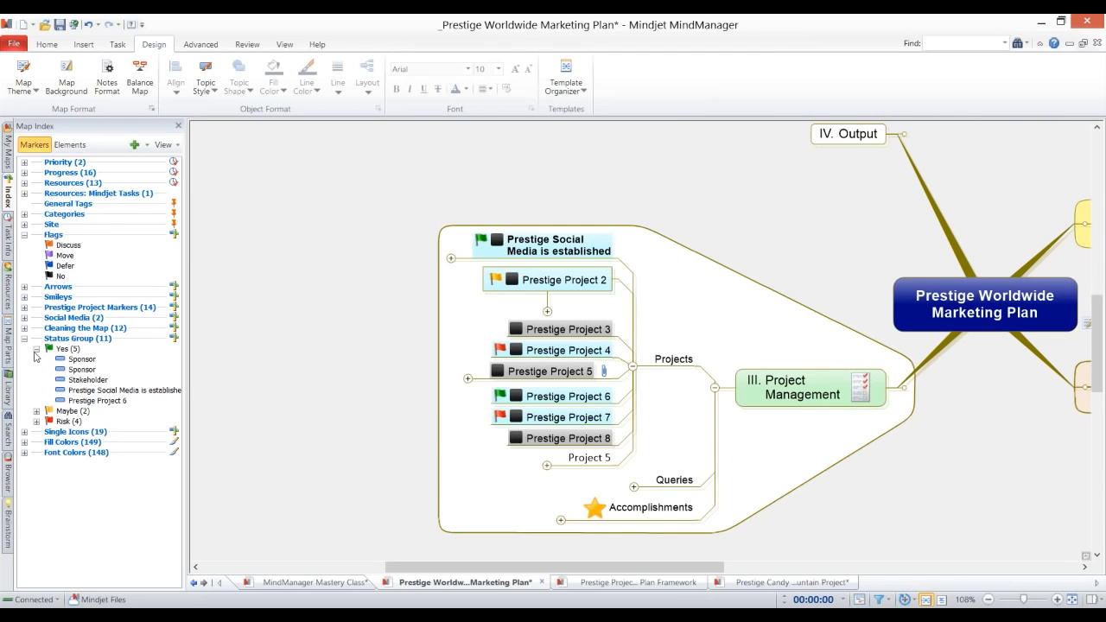
click(36, 411)
click(36, 442)
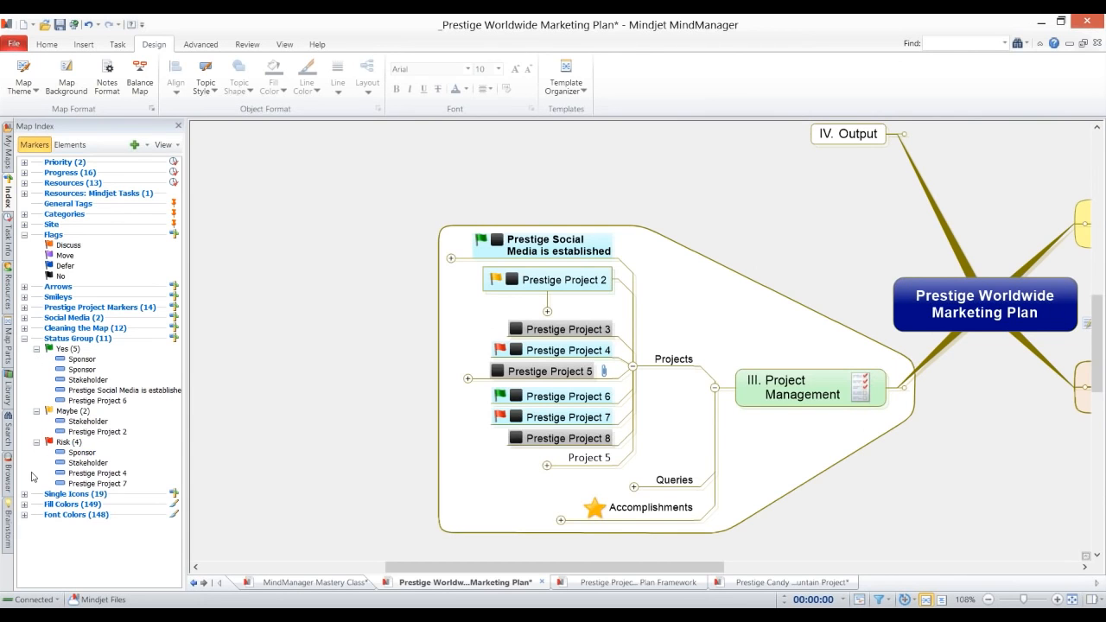
Step: Locate Prestige Projects 6, 4, 7 and 2 on the map from the marker index, and collapse the three status markers
click(95, 402)
click(96, 473)
click(98, 483)
click(103, 432)
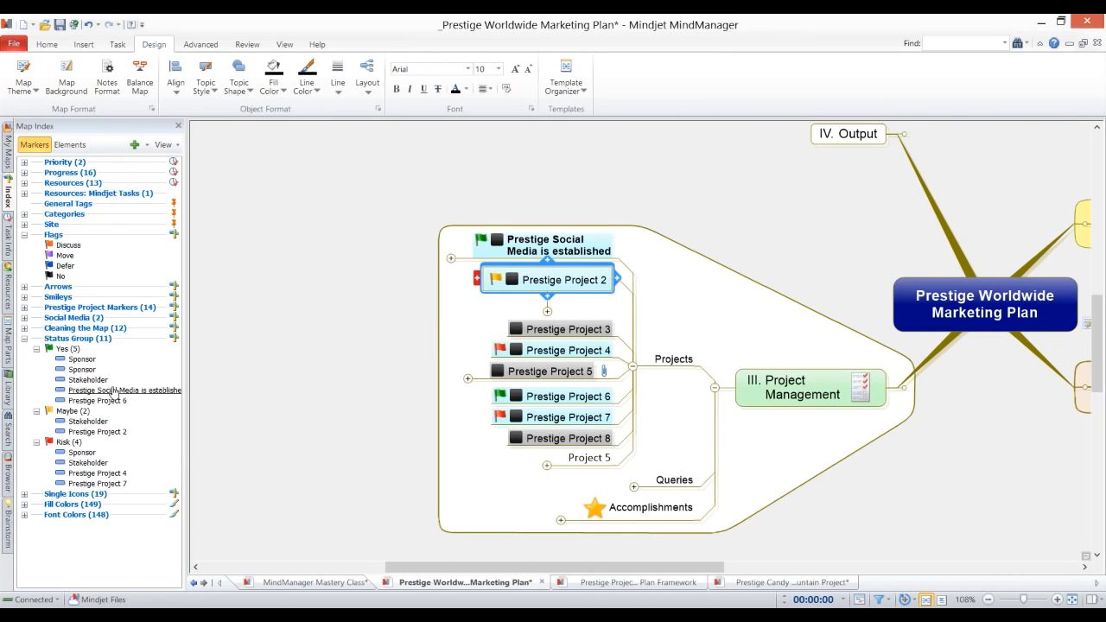
click(36, 348)
click(36, 358)
click(36, 369)
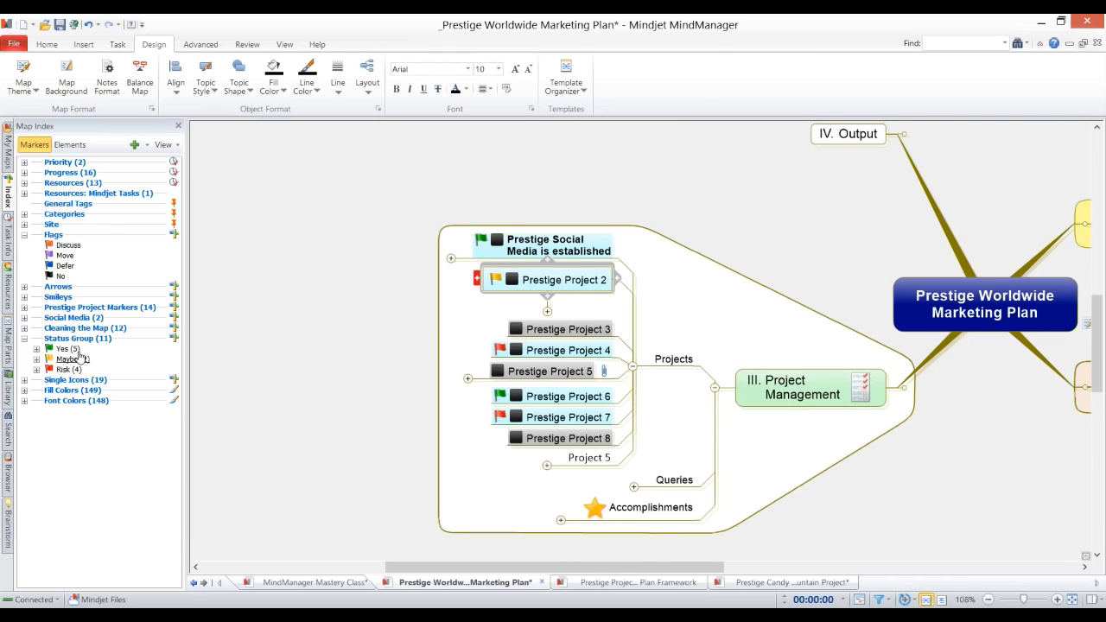
Step: Add a new tag group to the map index and name it Business Area
click(147, 146)
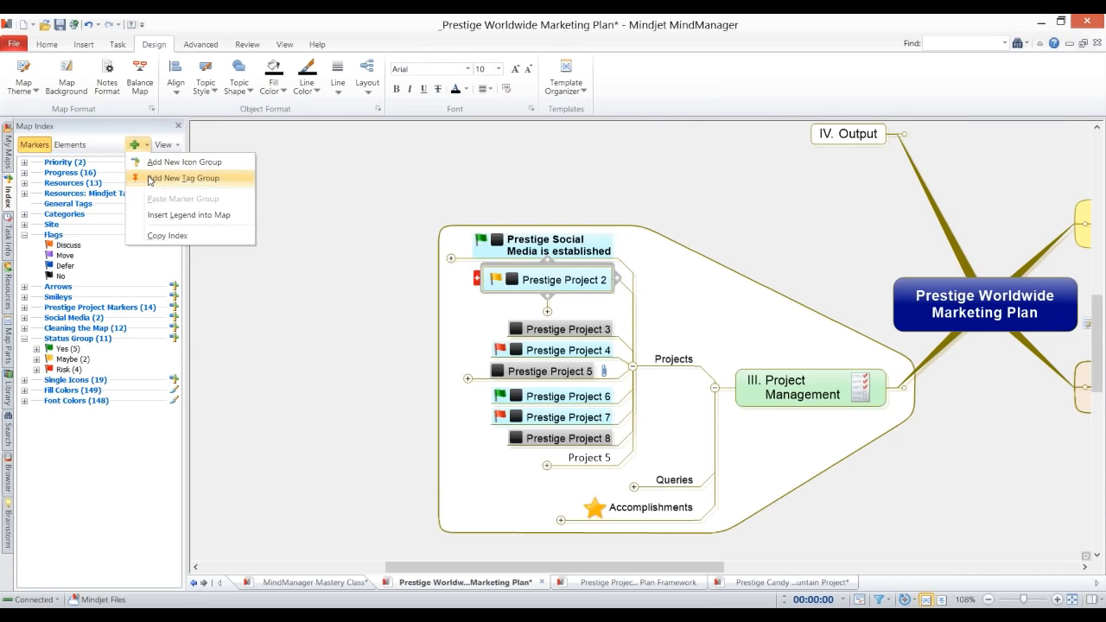
click(151, 180)
right_click(67, 240)
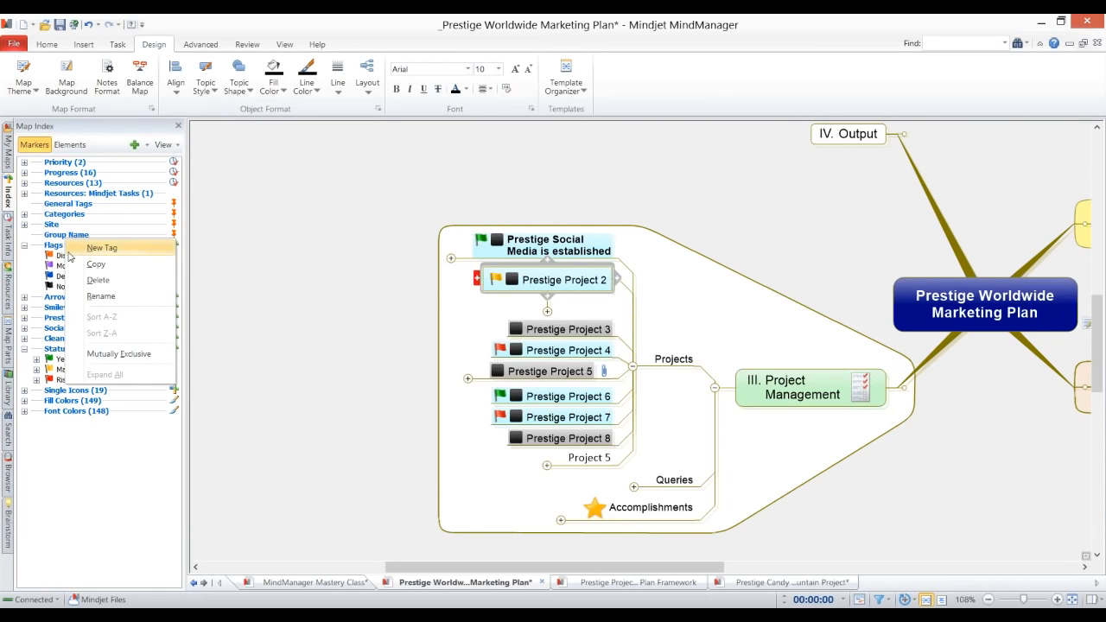
click(97, 296)
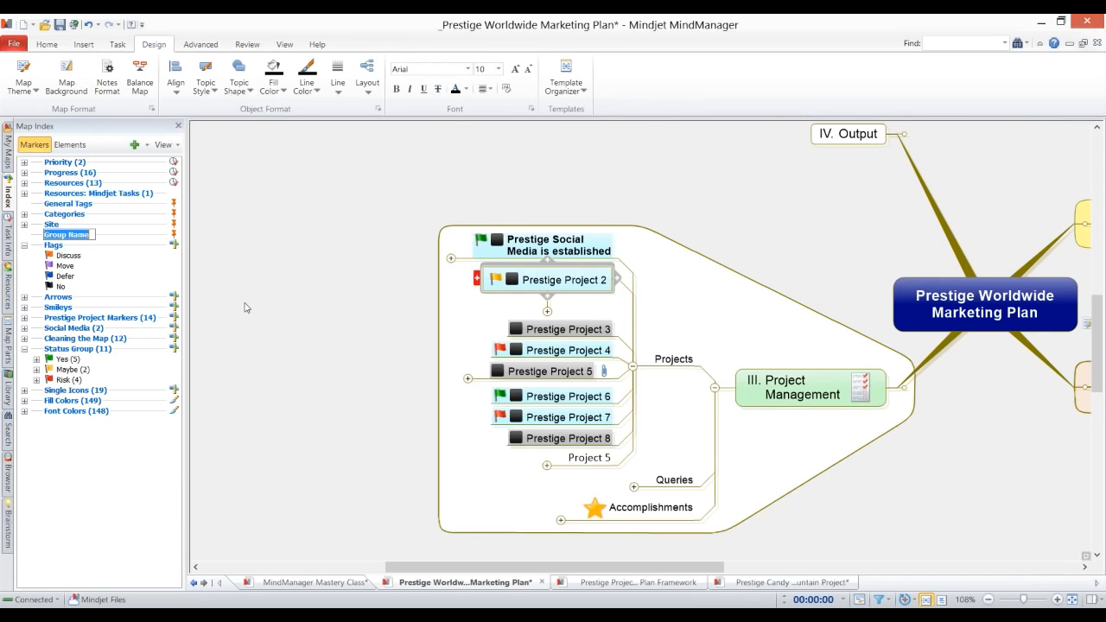
text(Business Area)
key(Return)
Step: Create the tags Marketing, Sales and IT in the Business Area group
right_click(60, 239)
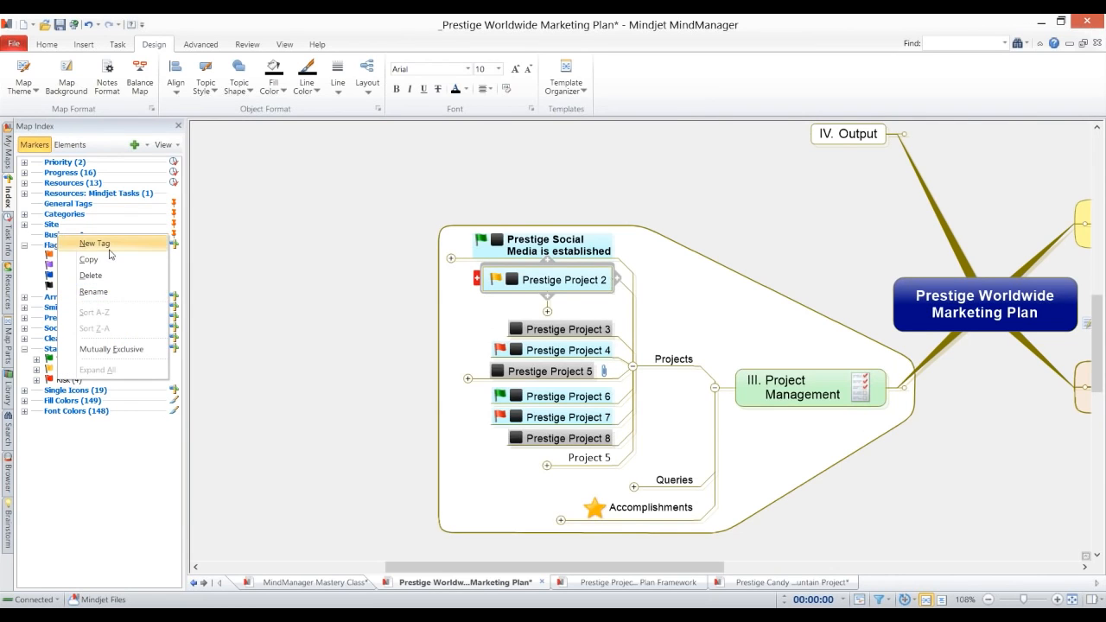
click(95, 242)
text(Marketing)
key(Return)
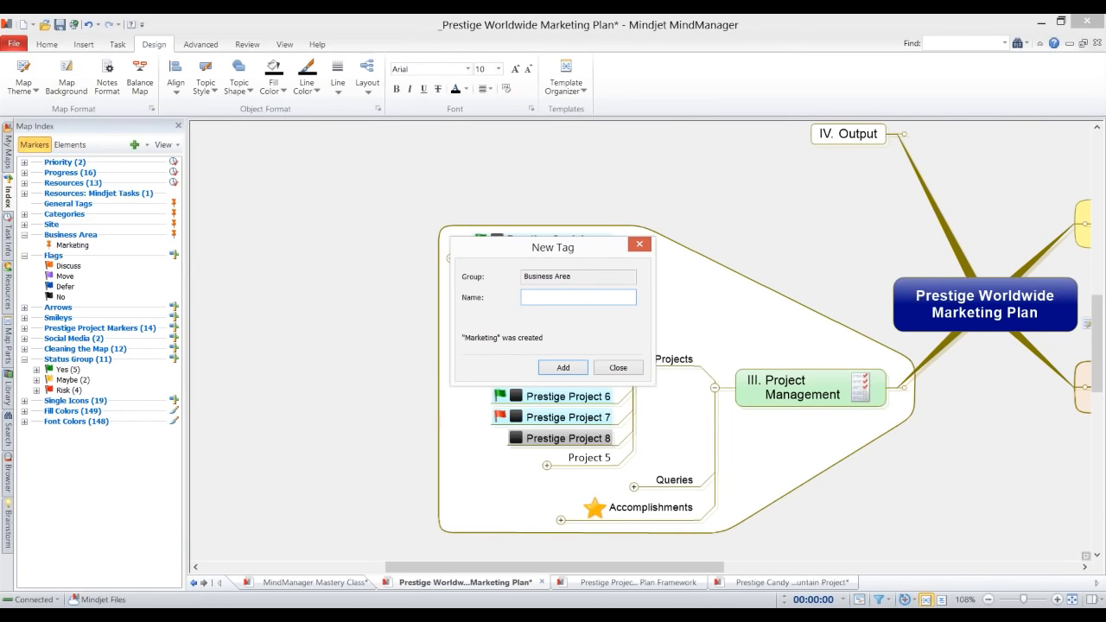
text(Sales)
key(Return)
text(IT)
key(Return)
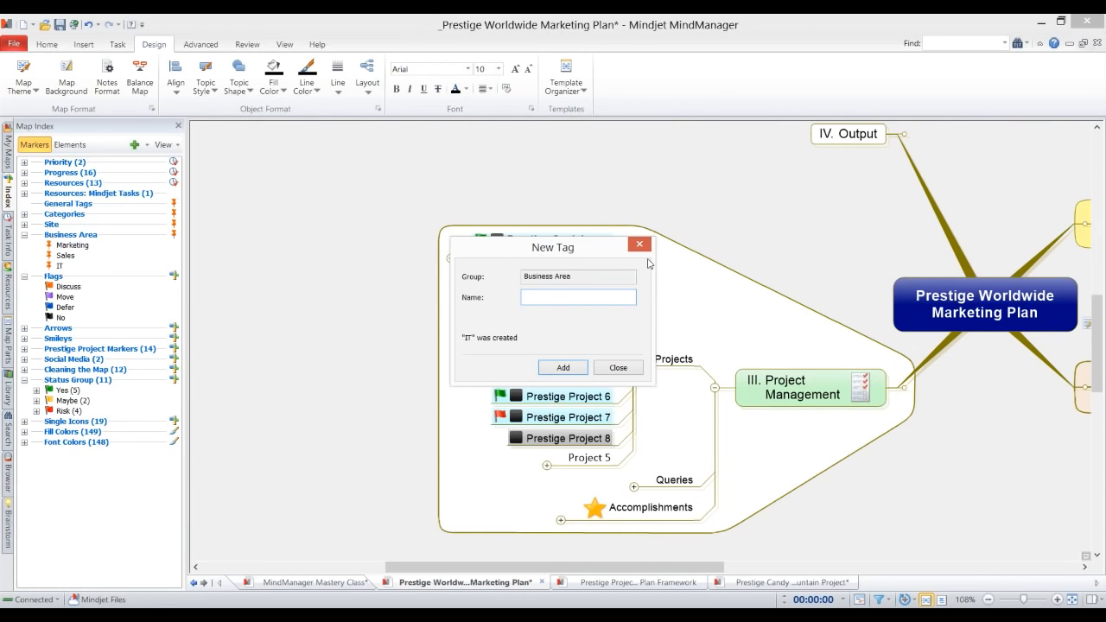
click(618, 368)
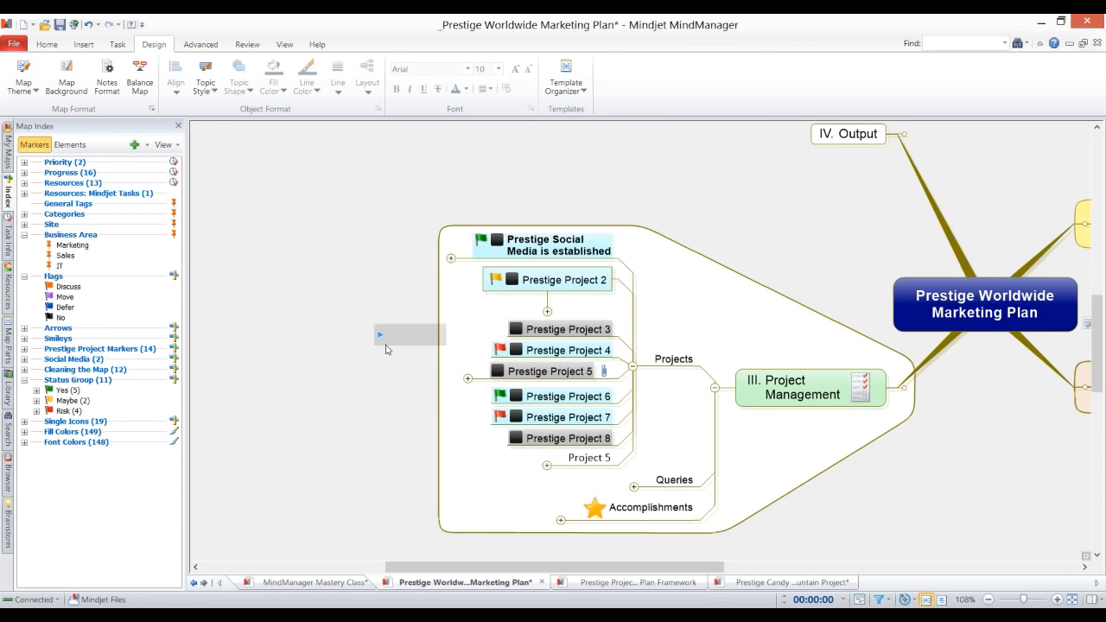
Step: Assign the Marketing tag to Prestige Social Media is established, Prestige Project 4 and Prestige Project 8
click(563, 246)
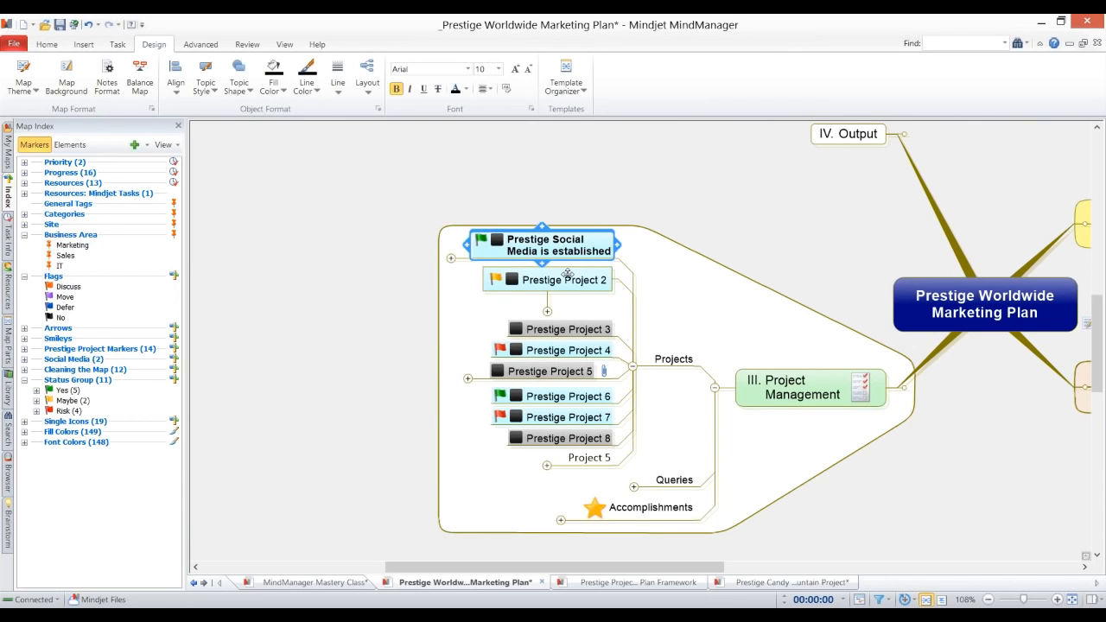
ctrl+click(579, 355)
ctrl+click(570, 441)
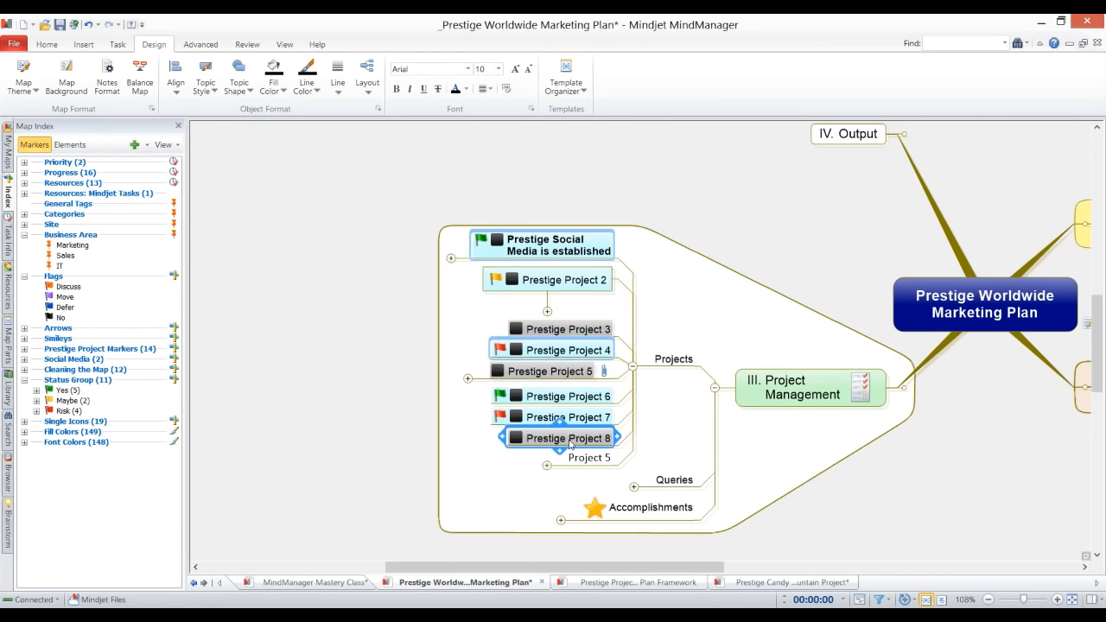
click(72, 245)
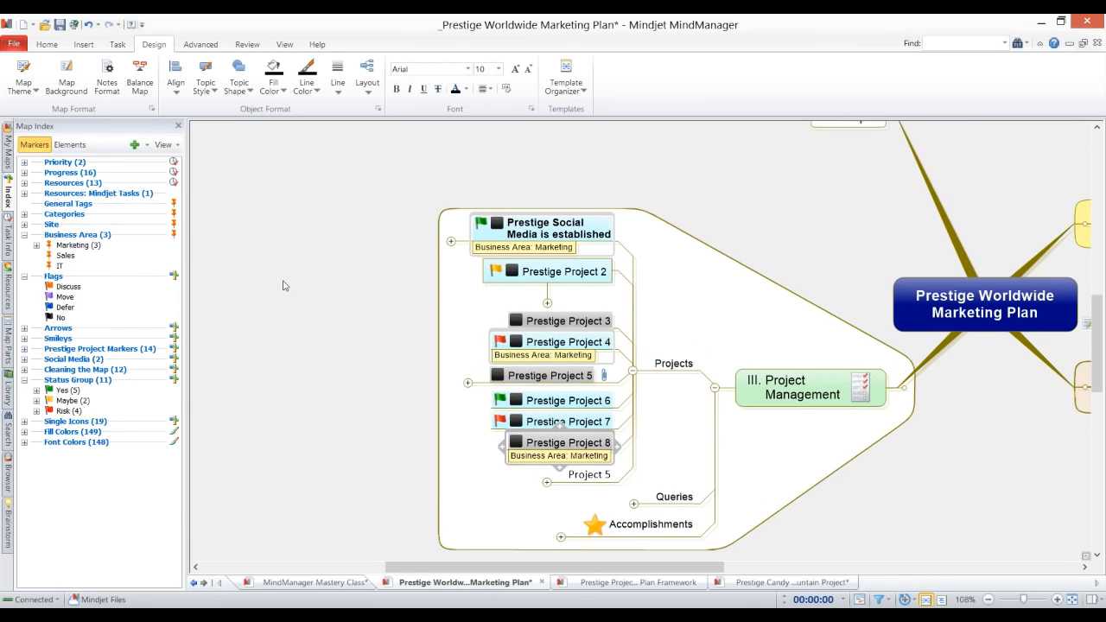
Step: Assign the Sales tag to Prestige Project 2, Prestige Project 6 and the plain Project 5 topic
click(562, 272)
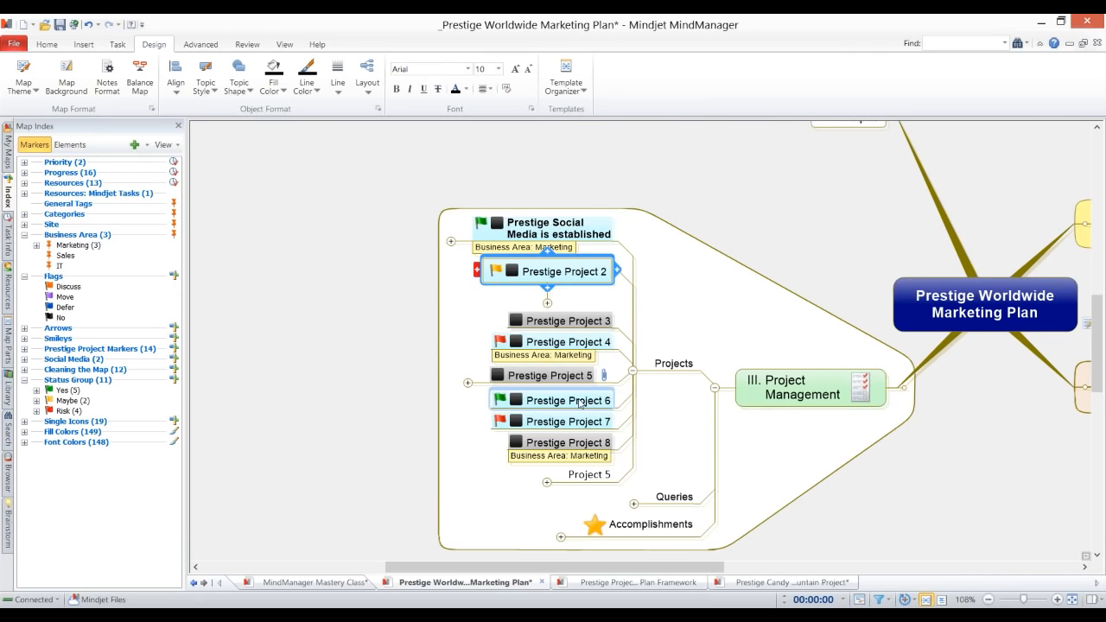
click(578, 403)
click(590, 474)
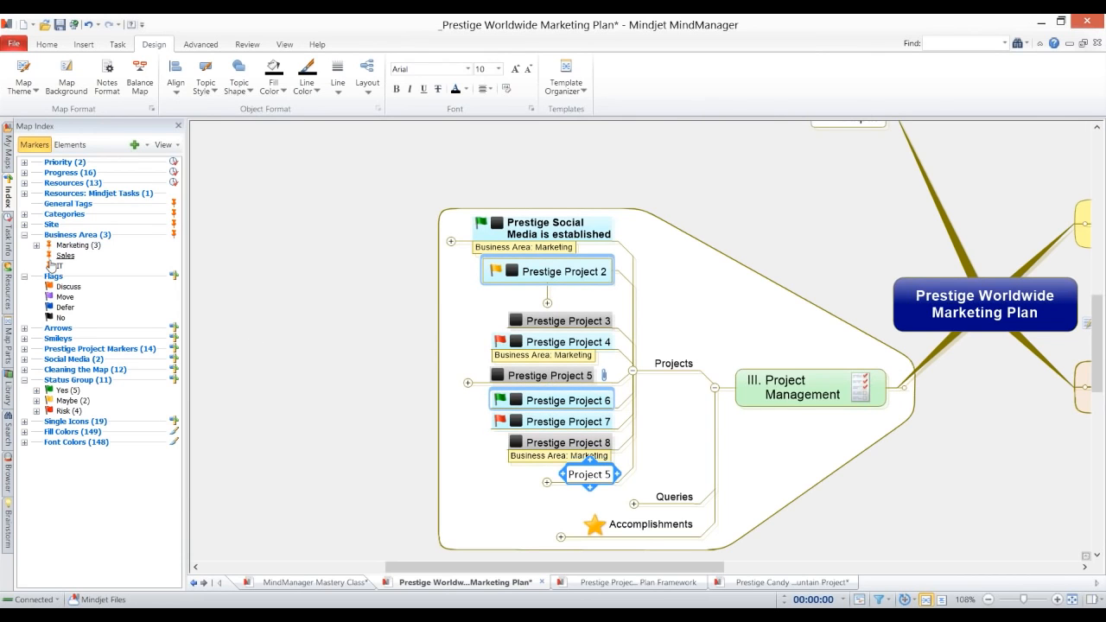
click(65, 256)
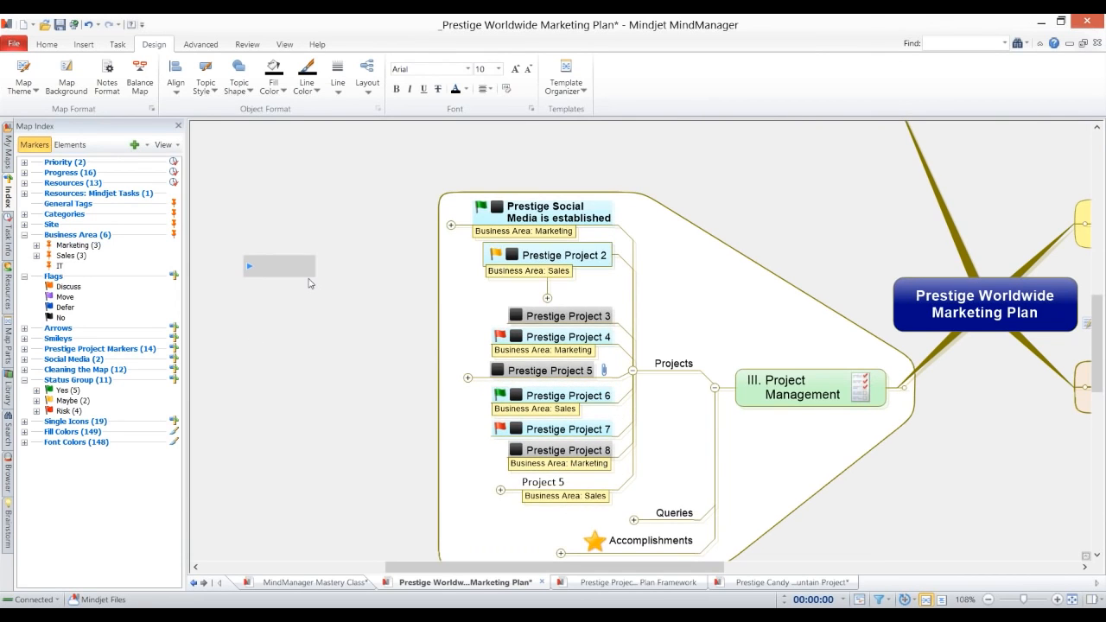
Step: Assign the IT tag to Prestige Project 3, Prestige Project 5 and Prestige Project 7
click(560, 316)
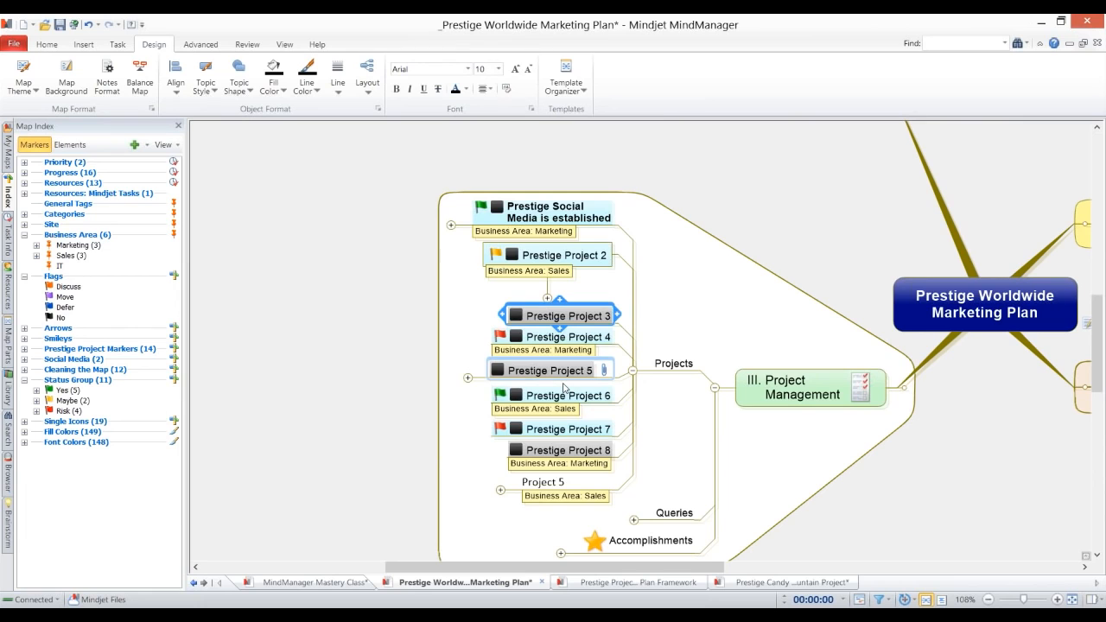
ctrl+click(567, 429)
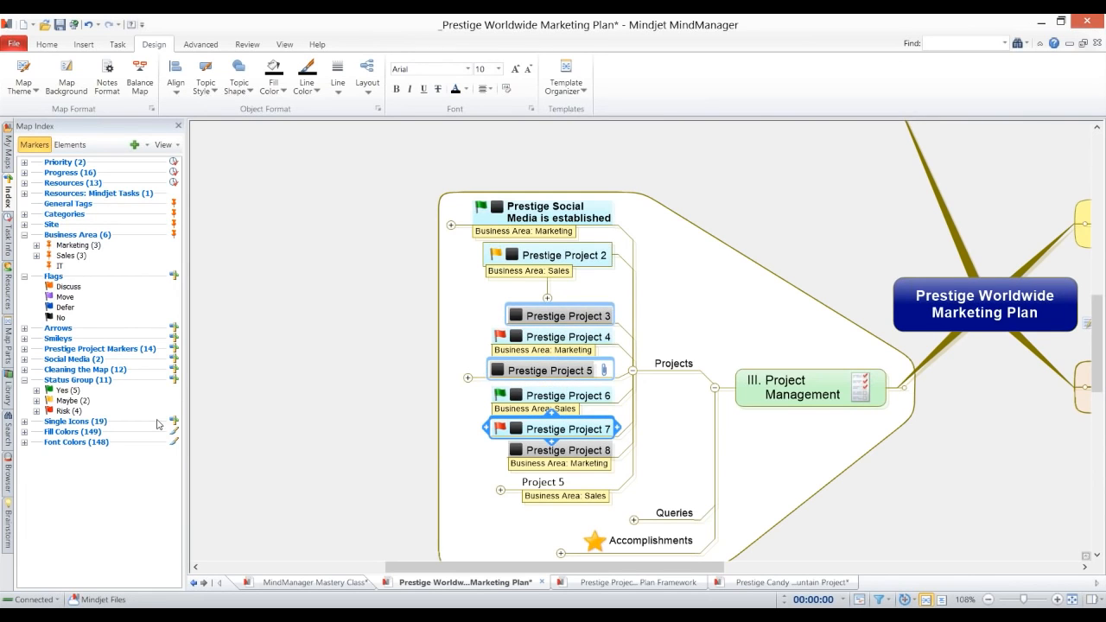
click(61, 266)
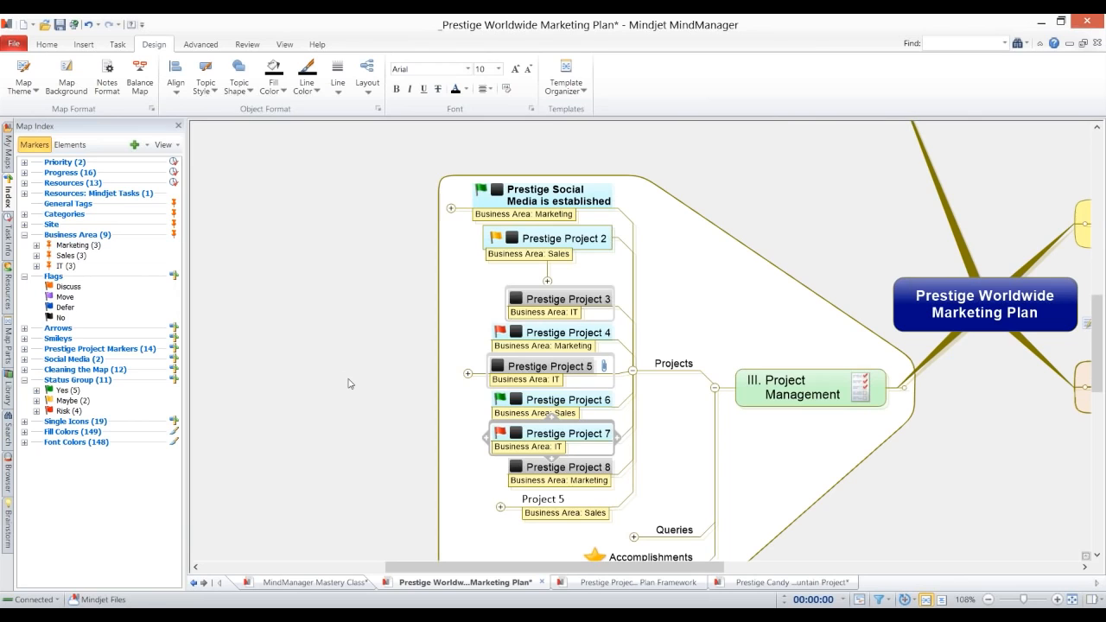
Step: Rename the fill color marker Color 204, 255, 255 as Active and Color 192, 192, 192 as Inactive
click(24, 432)
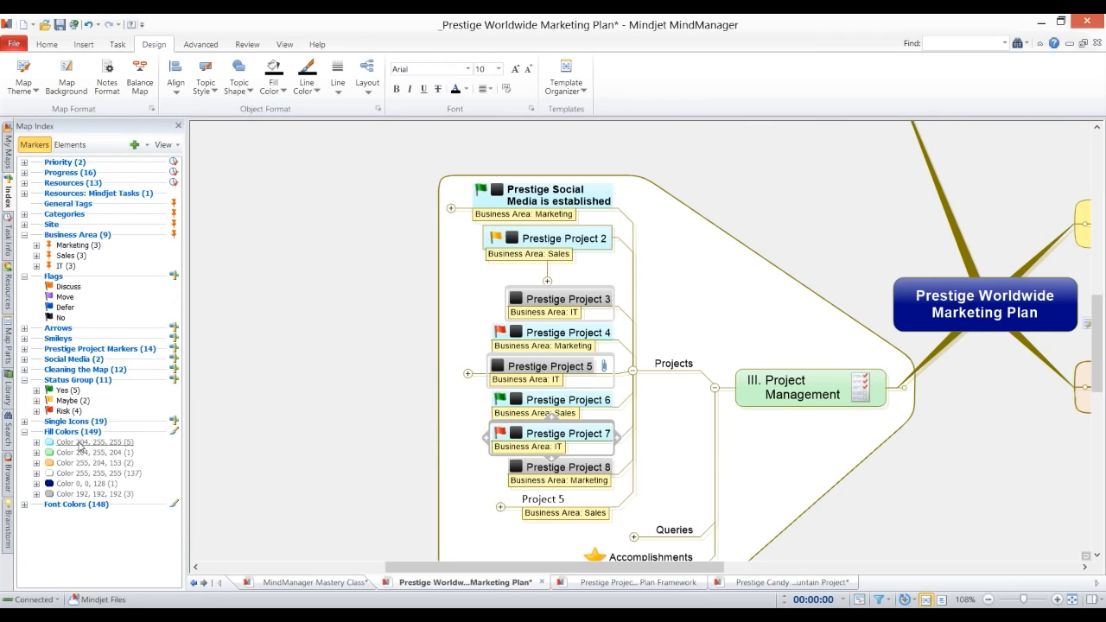
right_click(81, 445)
click(111, 508)
right_click(86, 448)
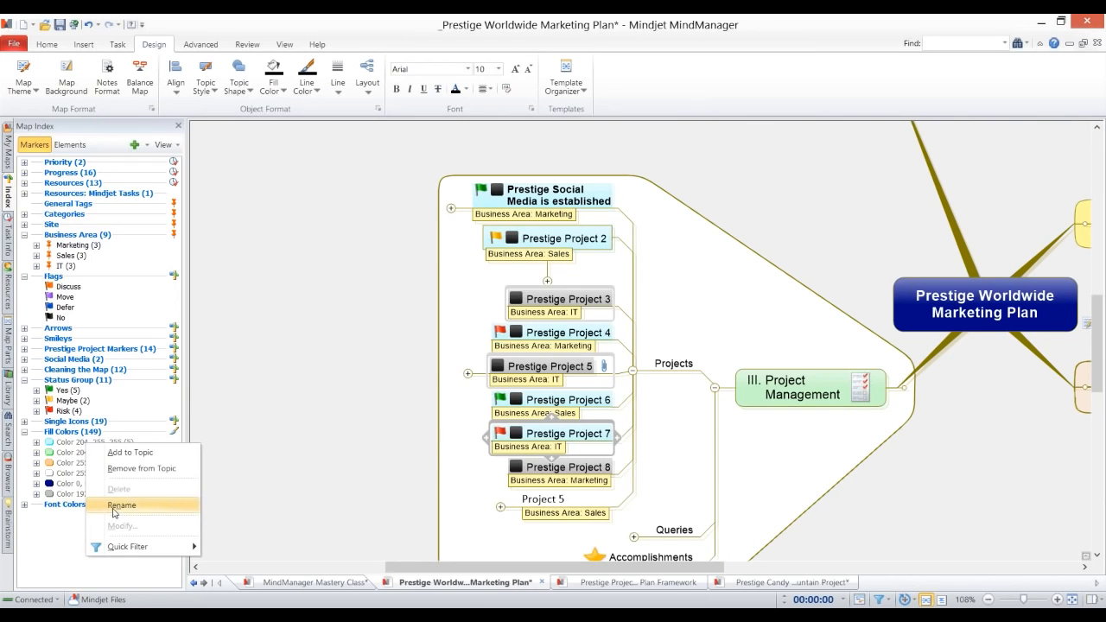
click(112, 510)
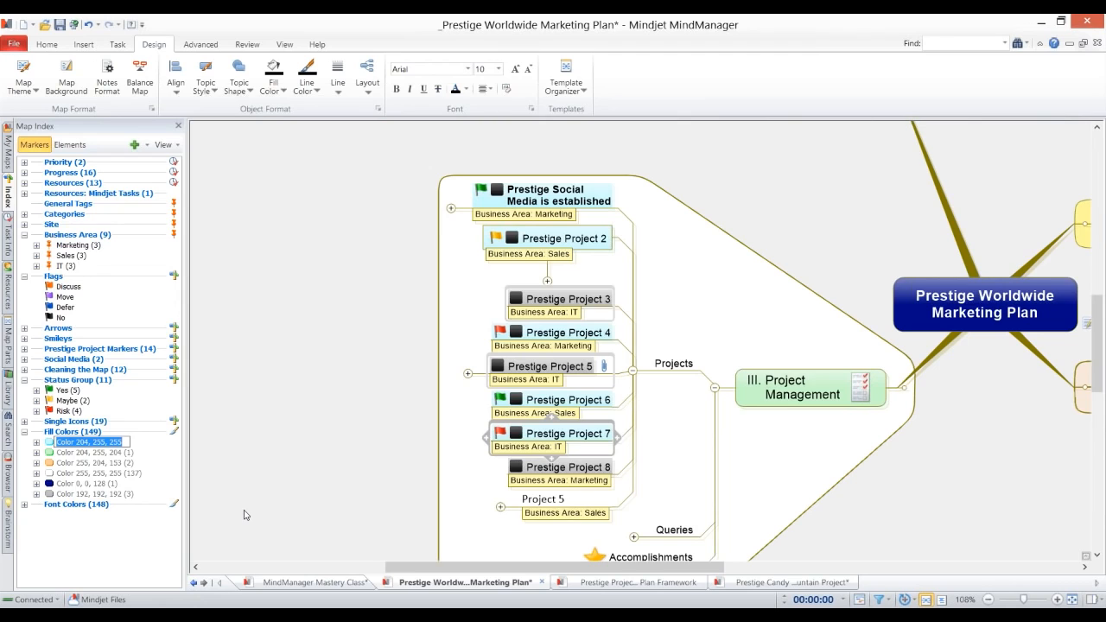
text(Active)
key(Return)
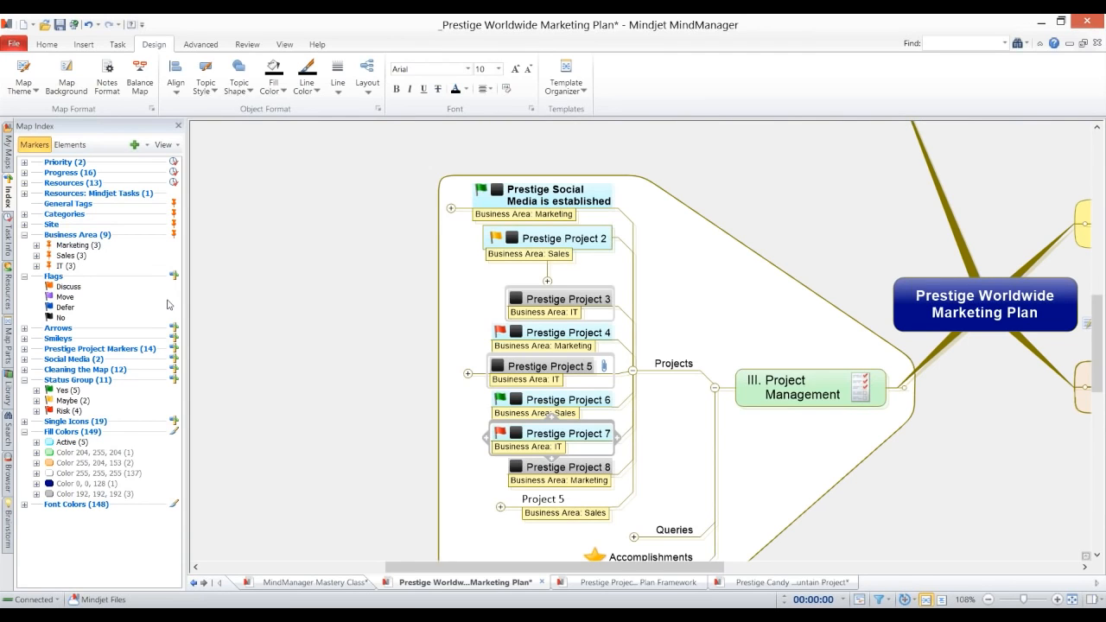
right_click(83, 493)
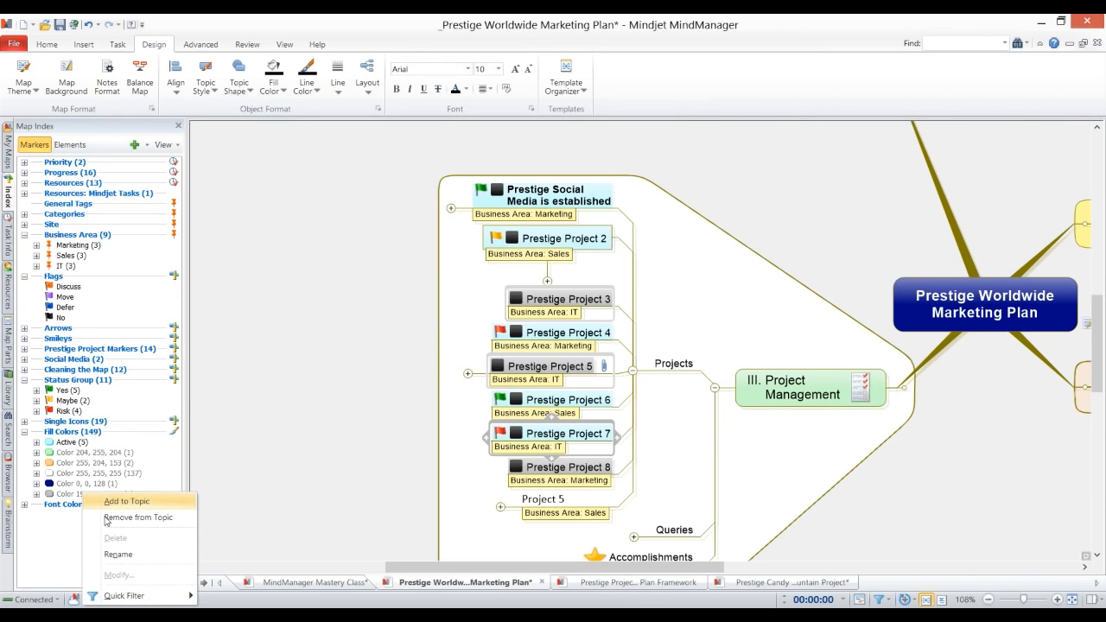
click(119, 553)
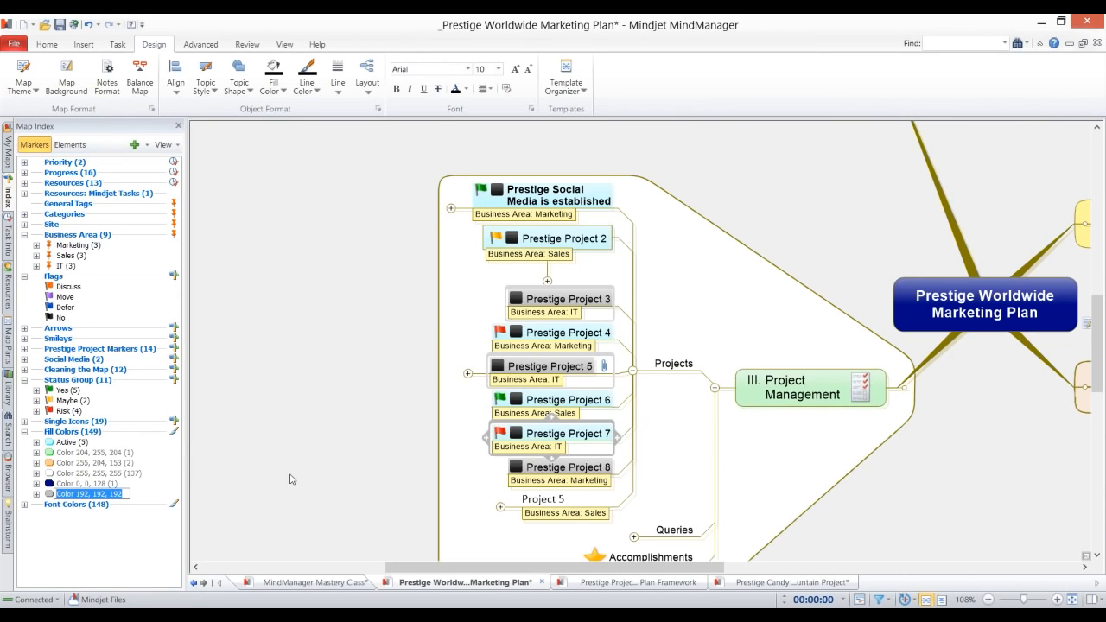
text(Inactive)
key(Return)
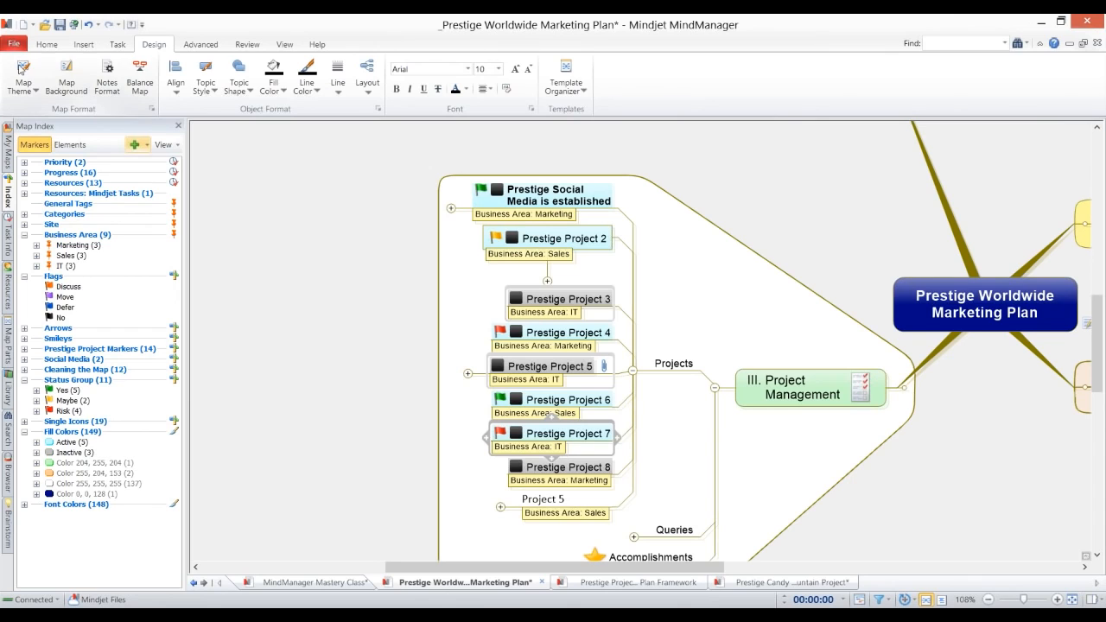
Step: Apply the dark green font color to Prestige Social Media is established and Prestige Projects 3, 5, 7 and 8
click(25, 504)
click(306, 321)
click(550, 198)
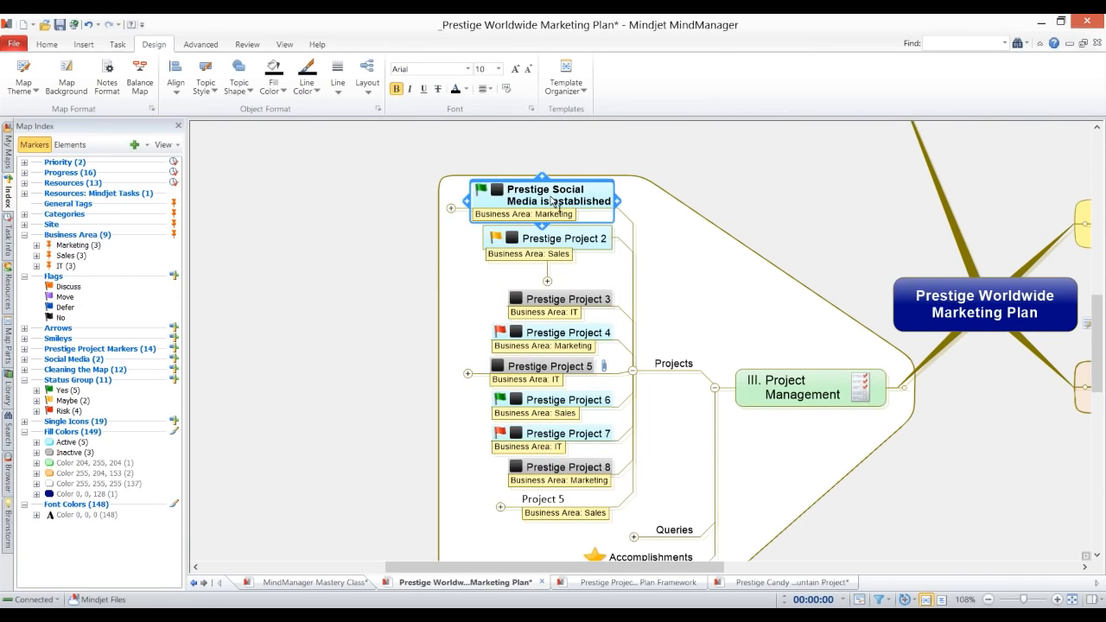
ctrl+click(575, 297)
ctrl+click(577, 373)
ctrl+click(587, 434)
ctrl+click(593, 469)
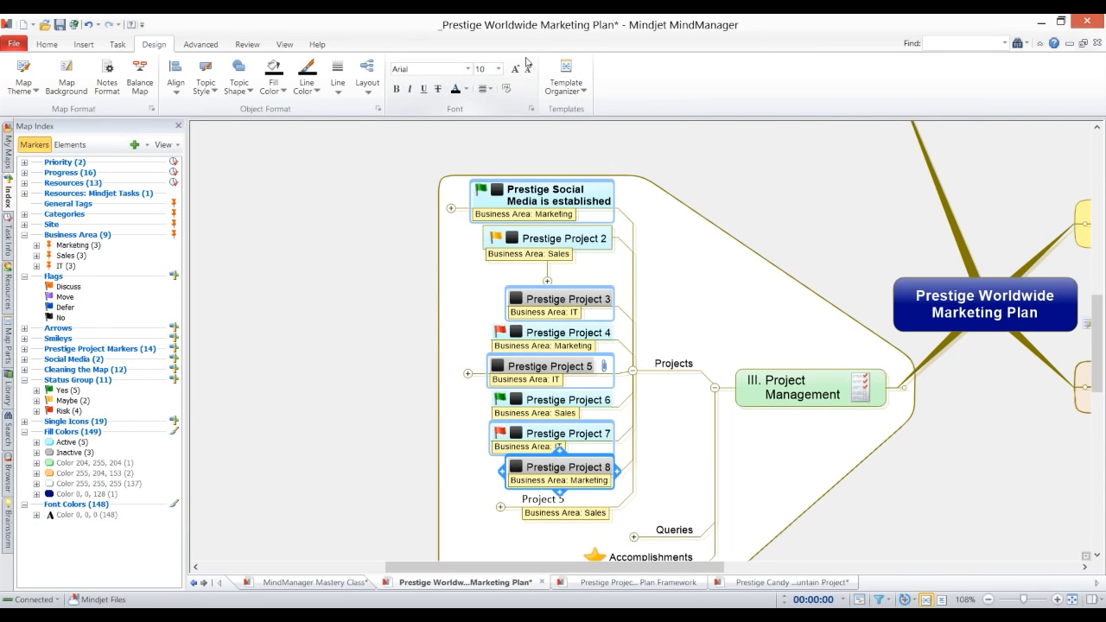
click(466, 88)
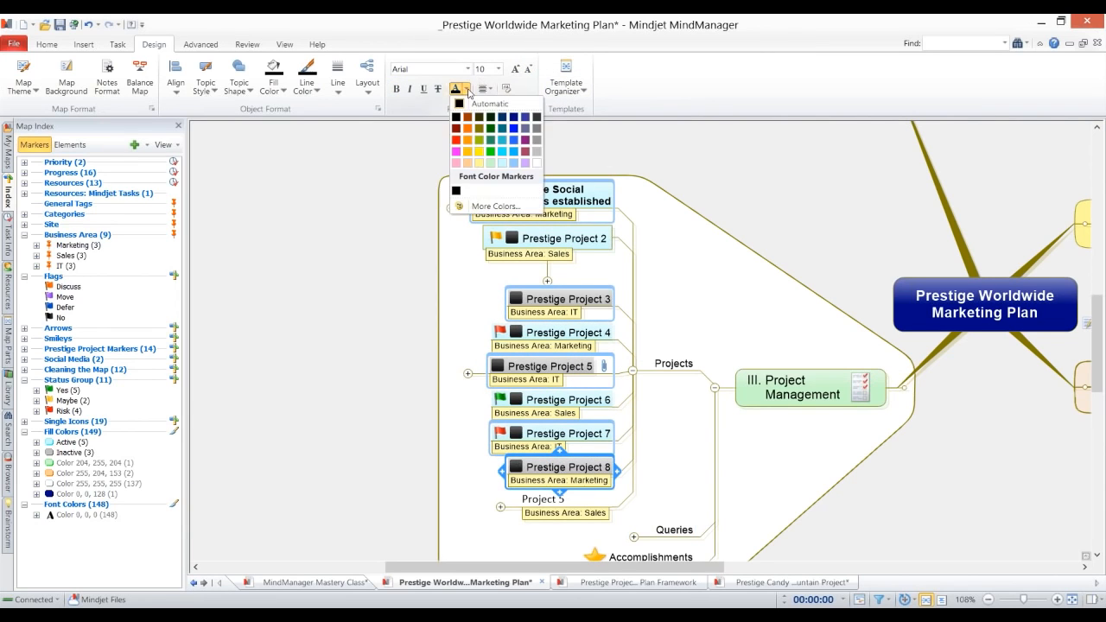
click(489, 130)
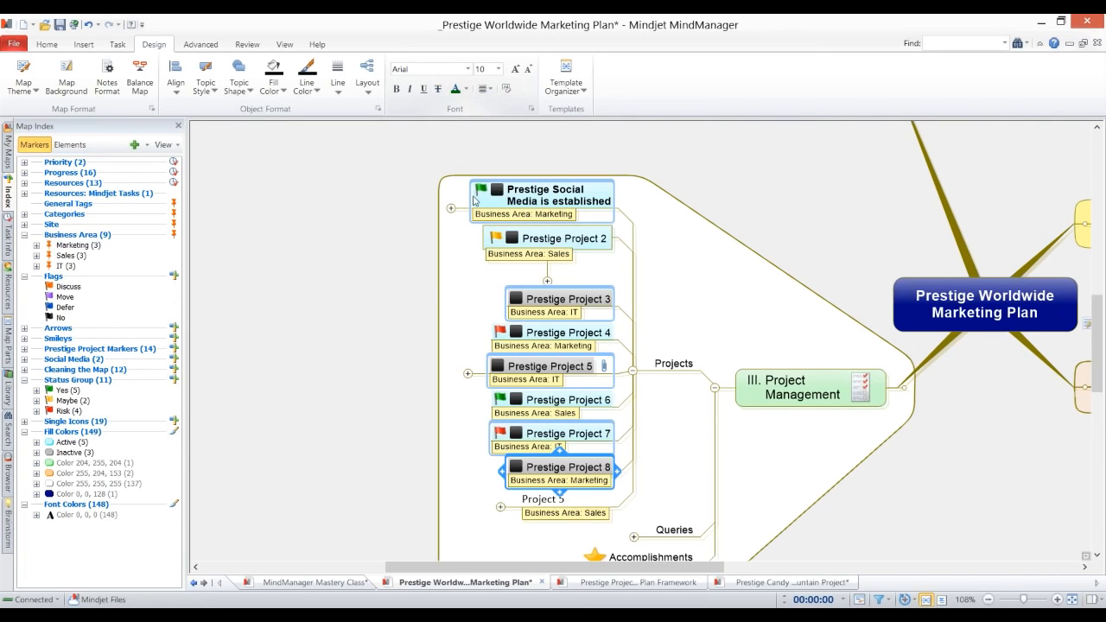
click(267, 387)
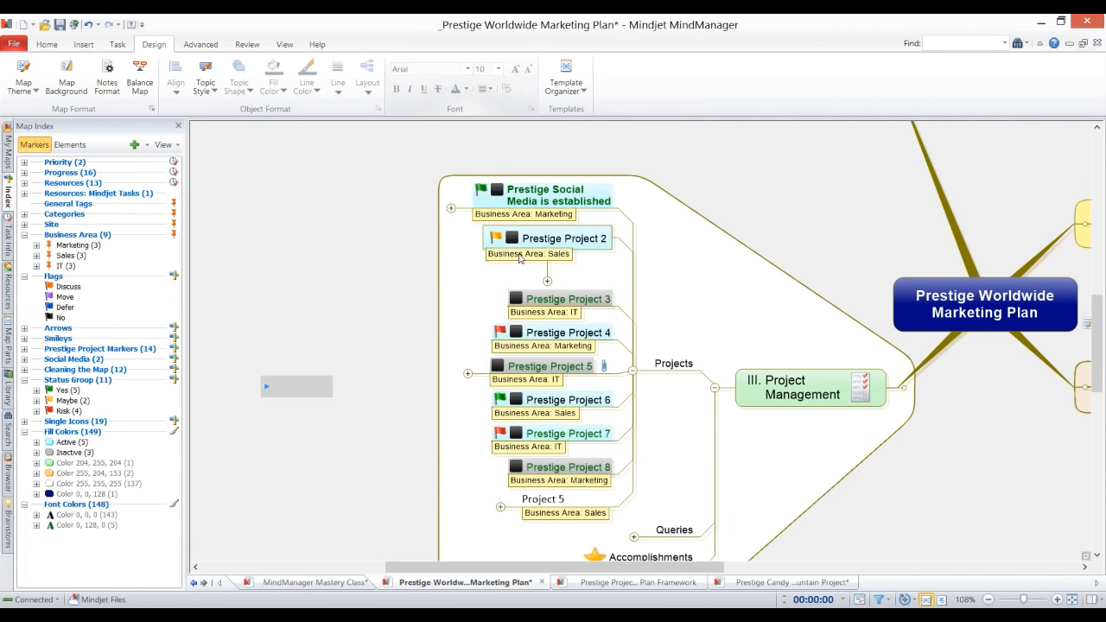
Step: Apply the dark red font color to Prestige Project 2, Prestige Project 4 and Prestige Project 6
click(545, 240)
ctrl+click(562, 333)
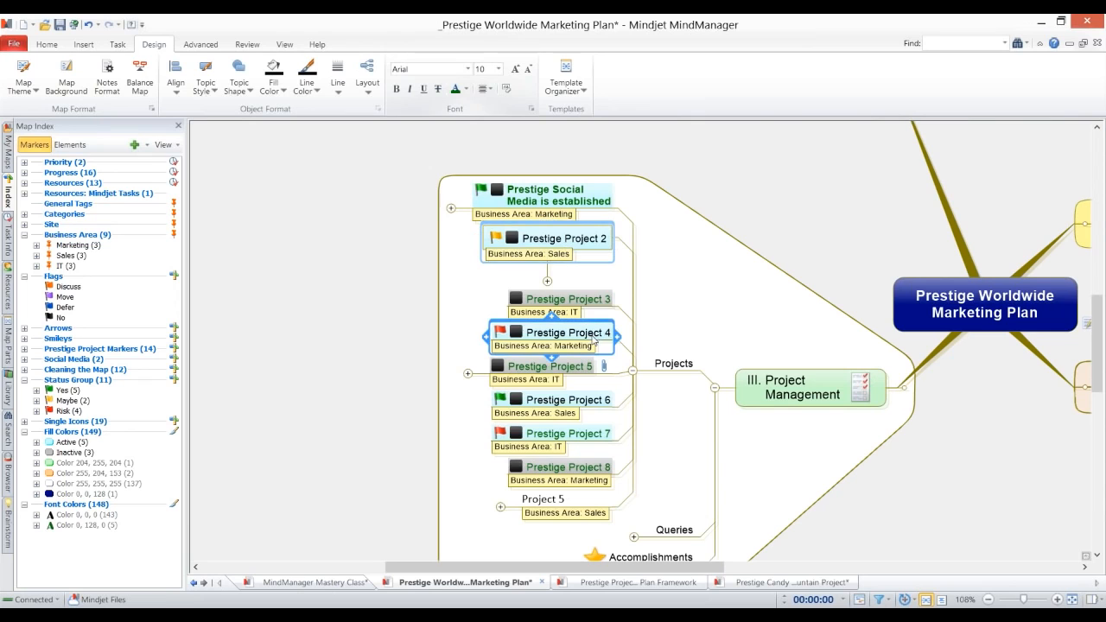
ctrl+click(575, 401)
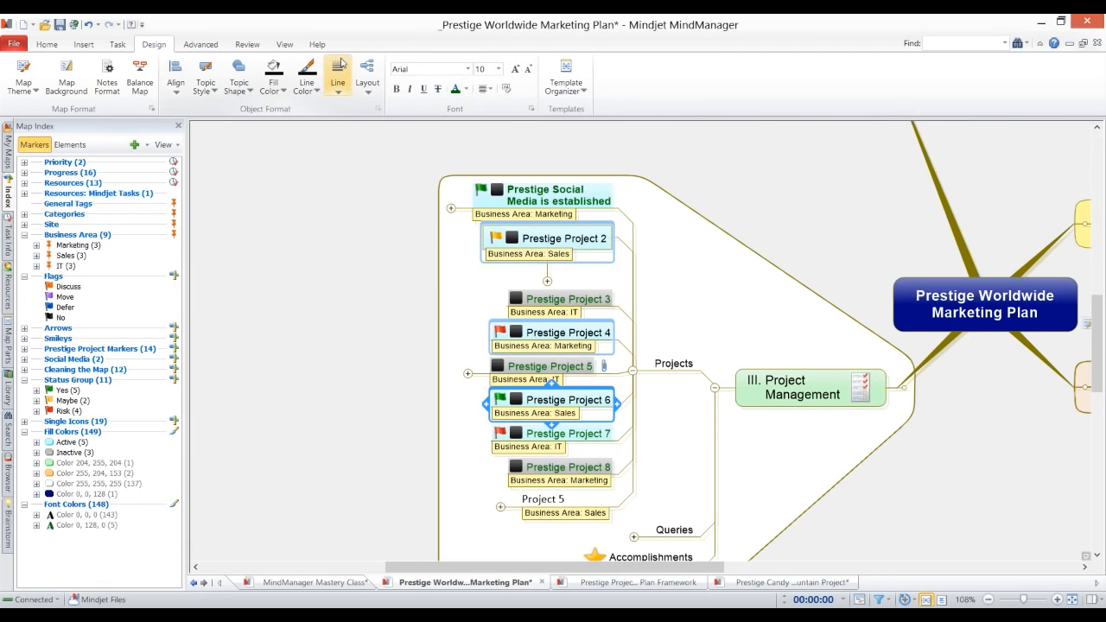
click(465, 89)
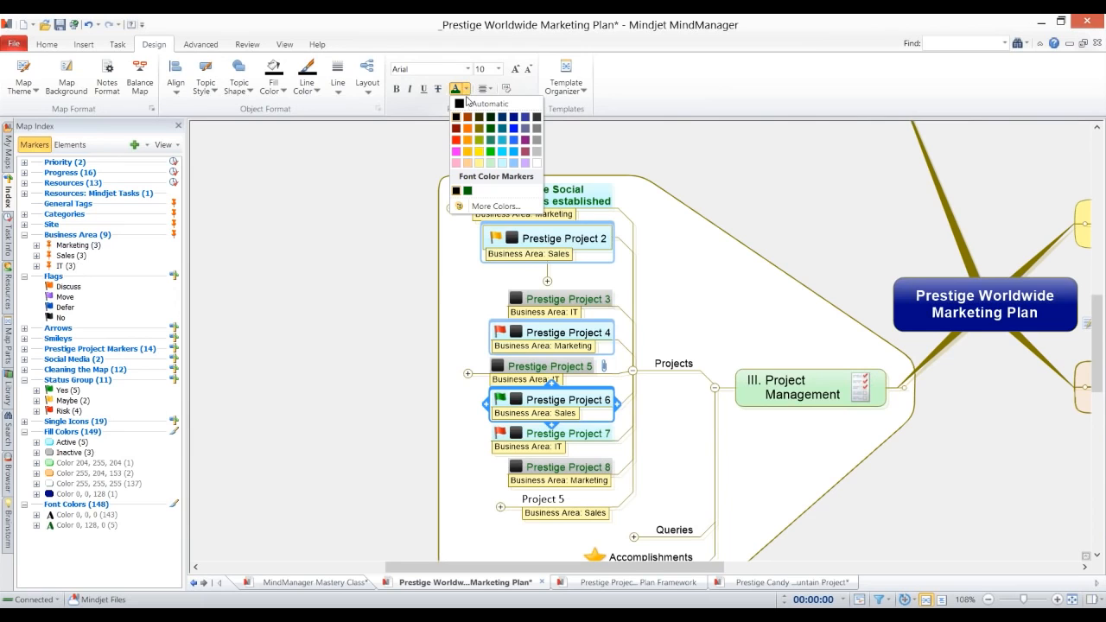
click(456, 129)
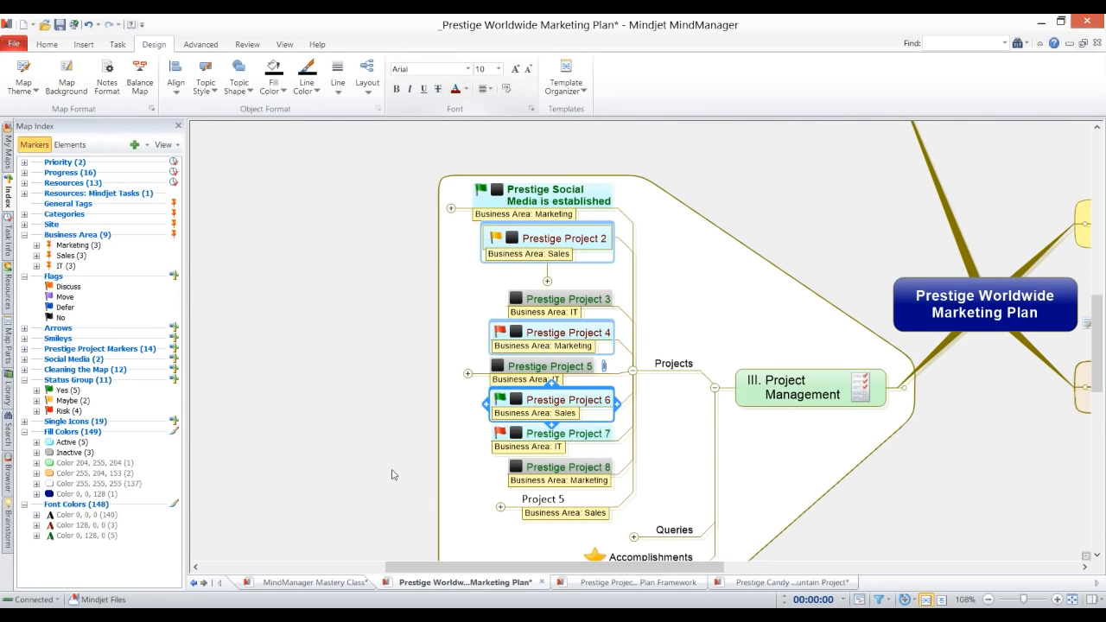
Step: Delete the plain Project 5 topic at the end of the Projects branch
click(536, 495)
key(Delete)
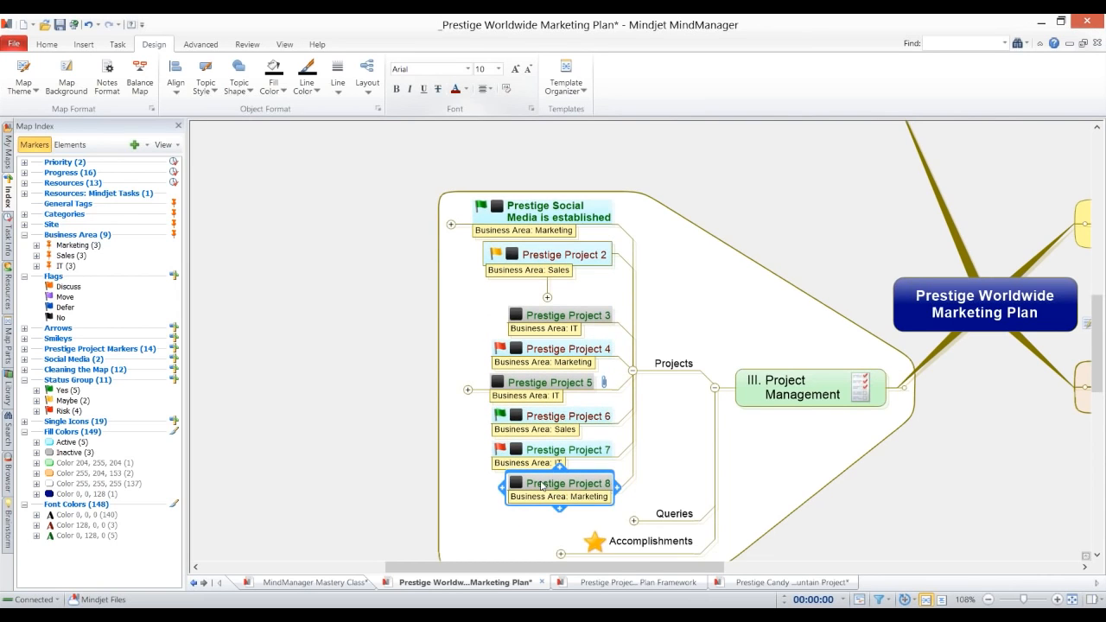
click(342, 432)
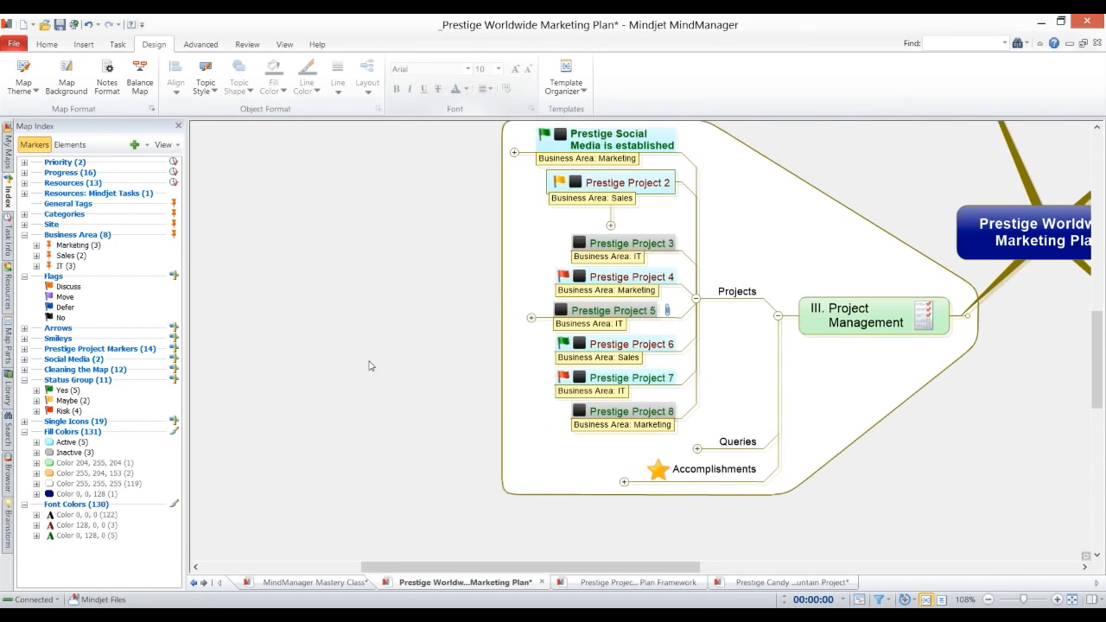
Step: Rename the font color marker Color 128, 0, 0 as Unfunded and Color 0, 128, 0 as Funded
right_click(83, 521)
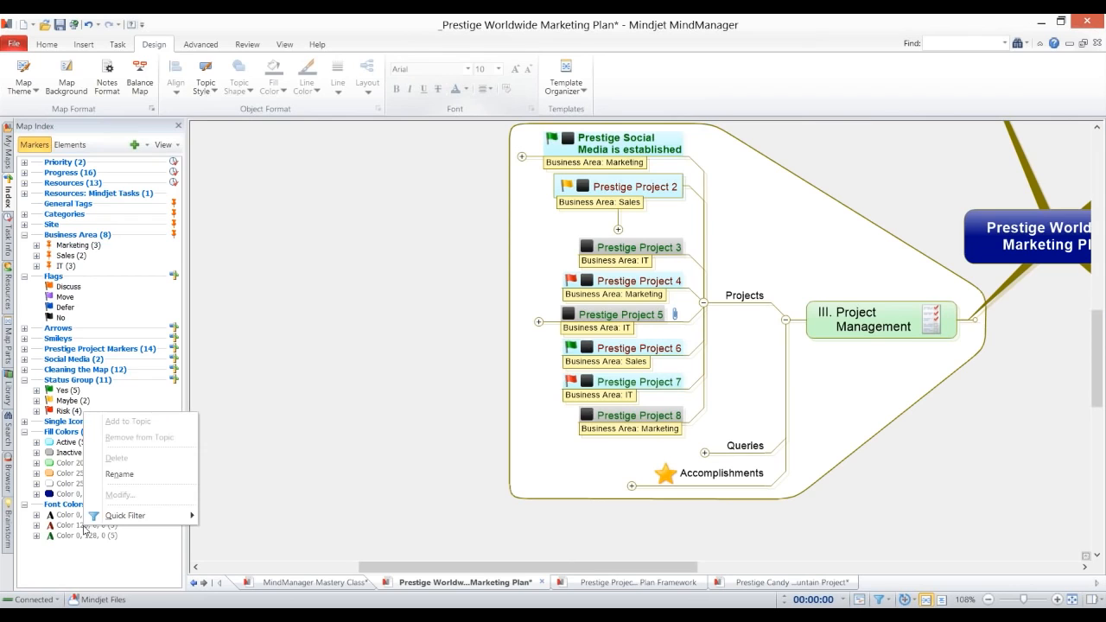
click(120, 474)
text(Unfunded)
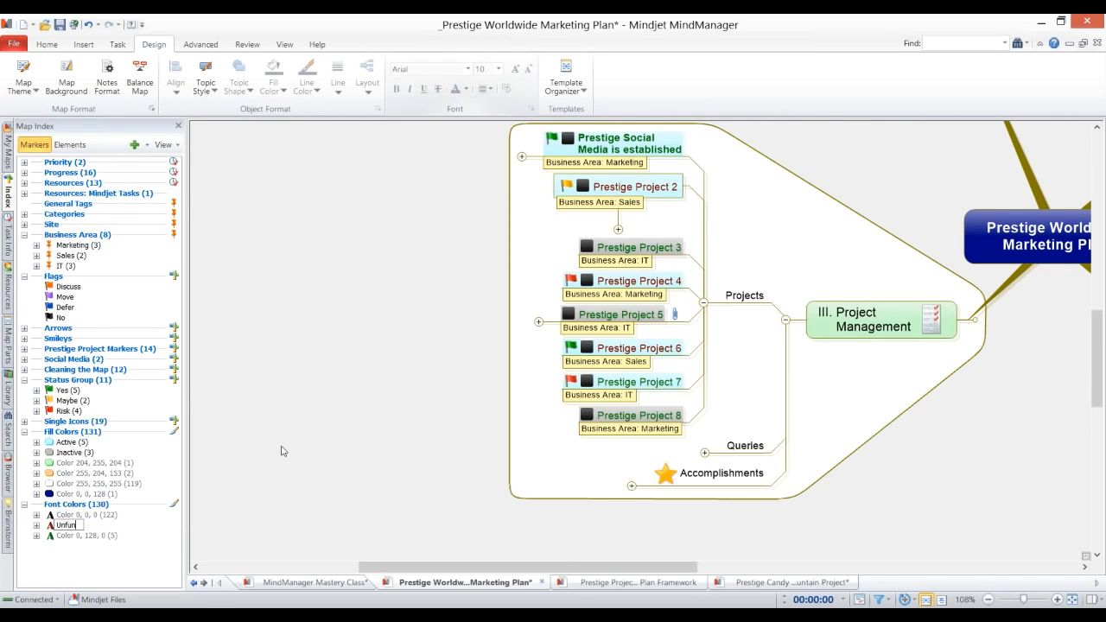
key(Return)
right_click(63, 535)
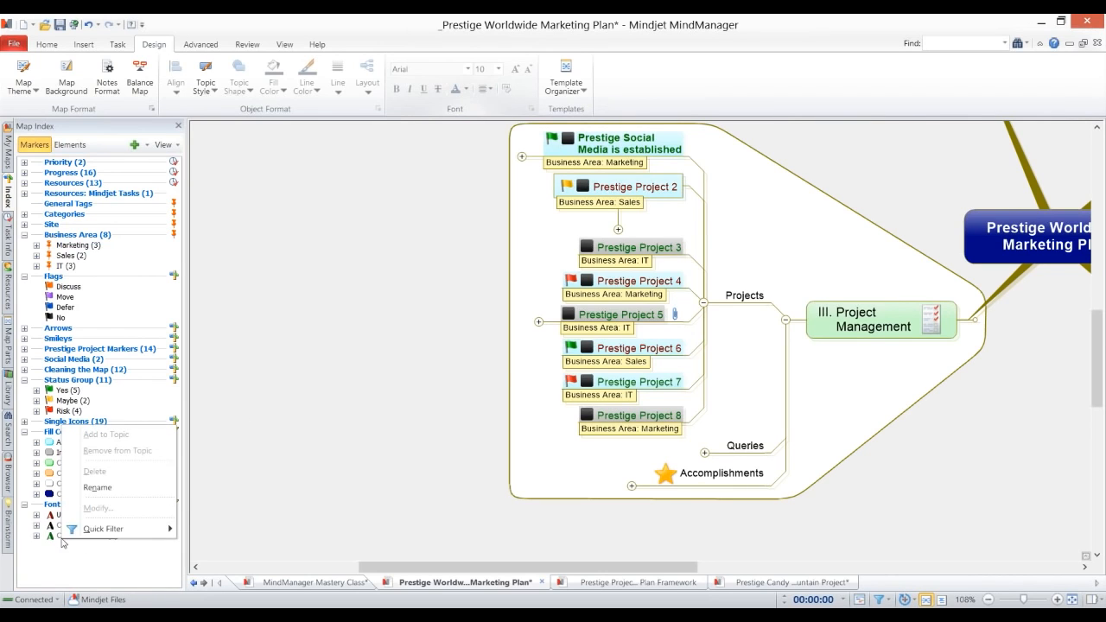
click(98, 487)
text(Funded)
key(Return)
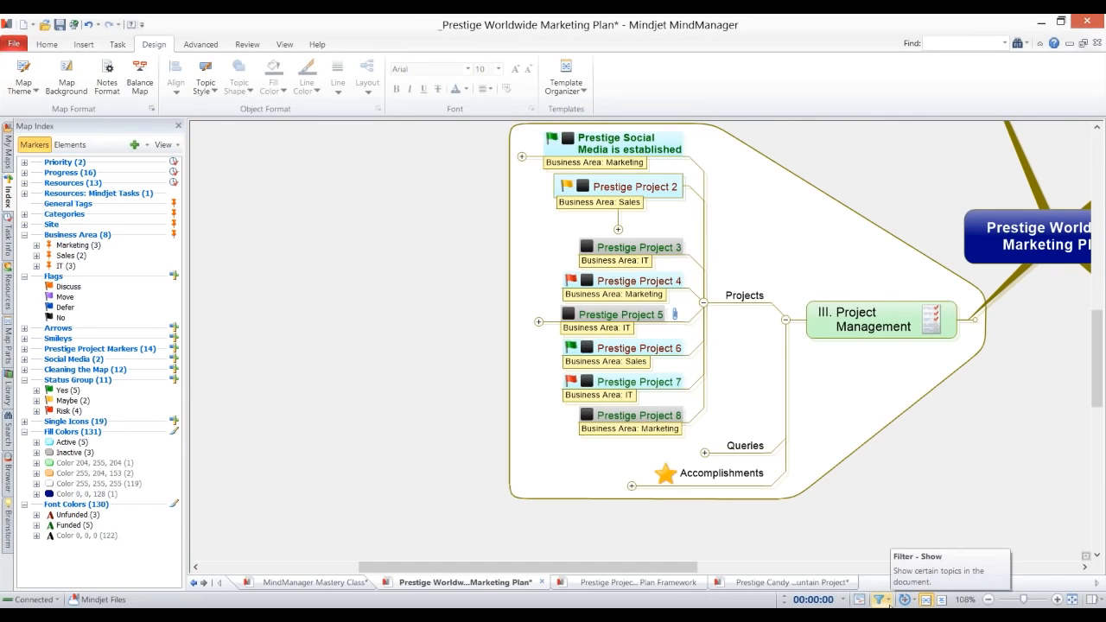
Step: Set up a Power Filter matching all of the markers Project, Marketing, Active and Unfunded
click(893, 600)
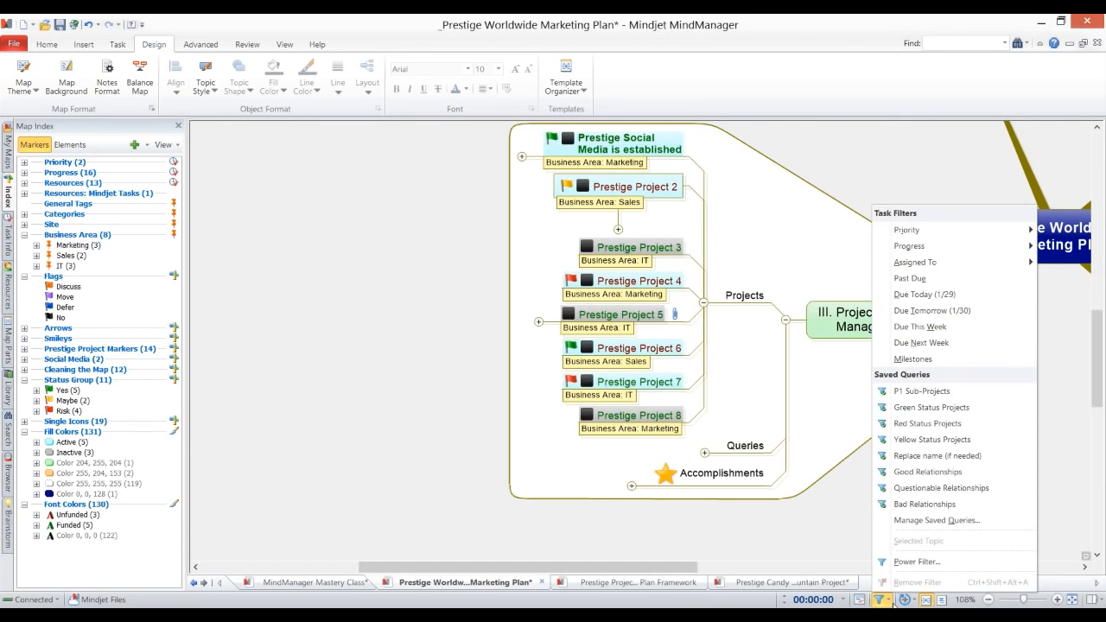
click(921, 562)
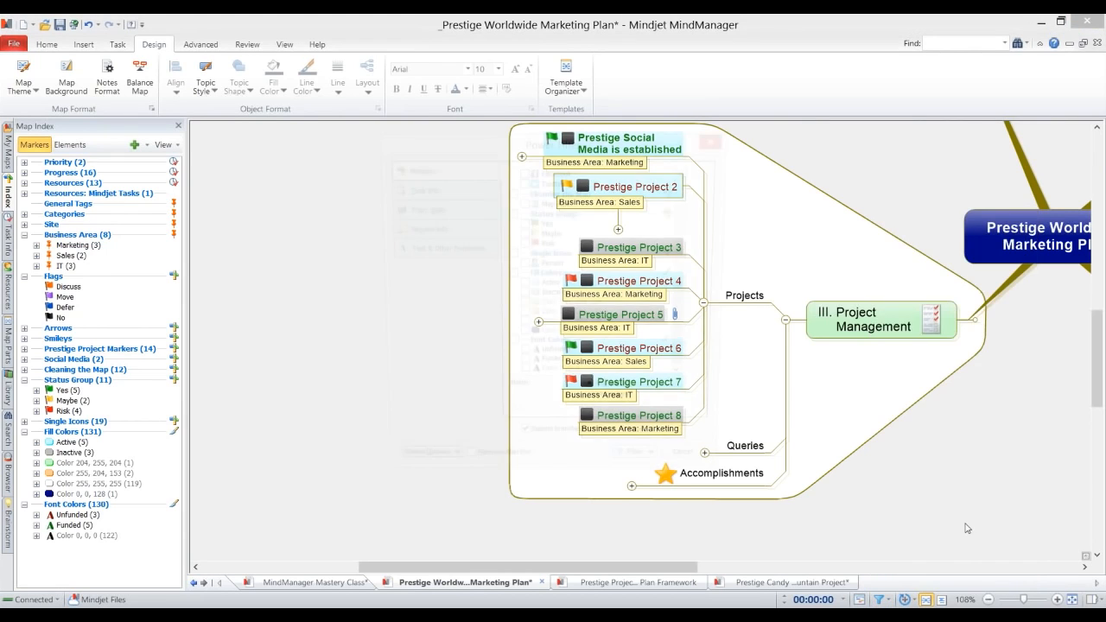
drag(690, 314, 699, 152)
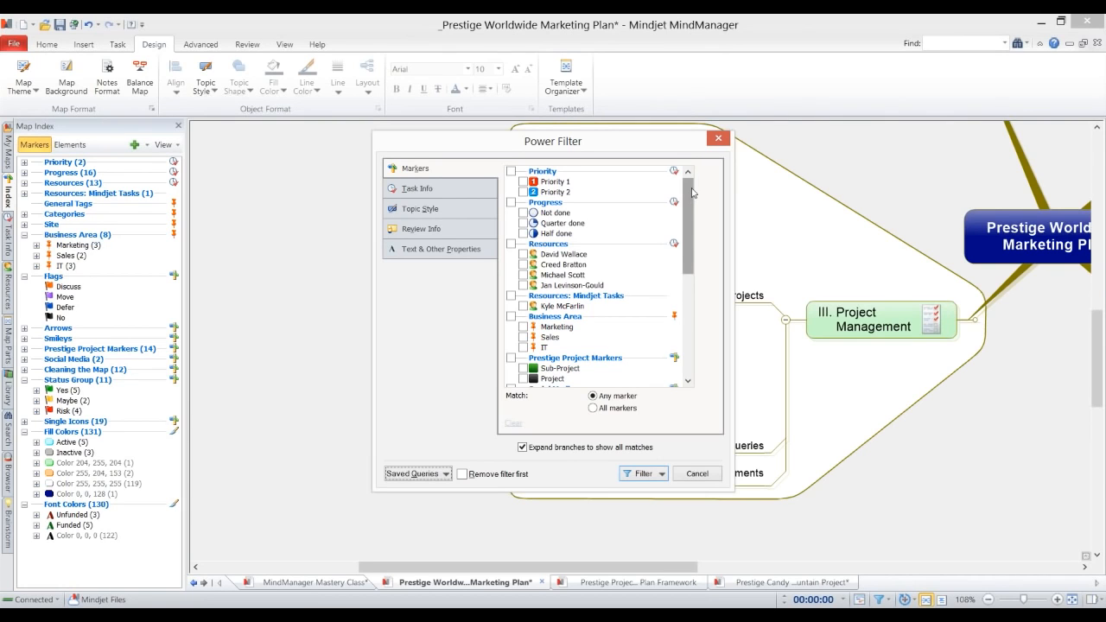
scroll(692, 192, down, 4)
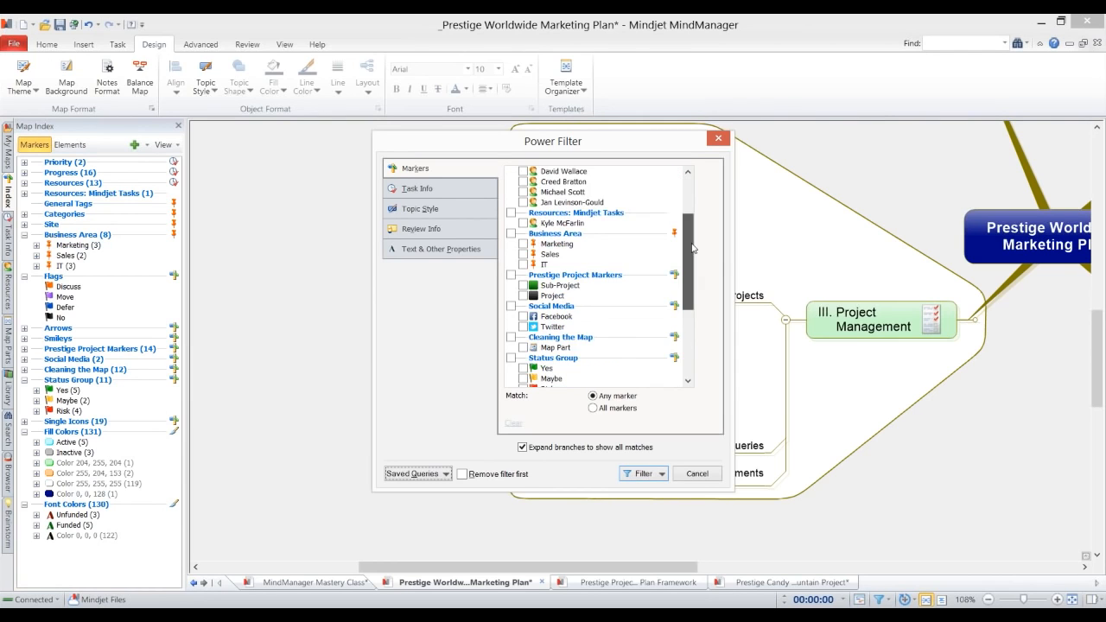
click(521, 264)
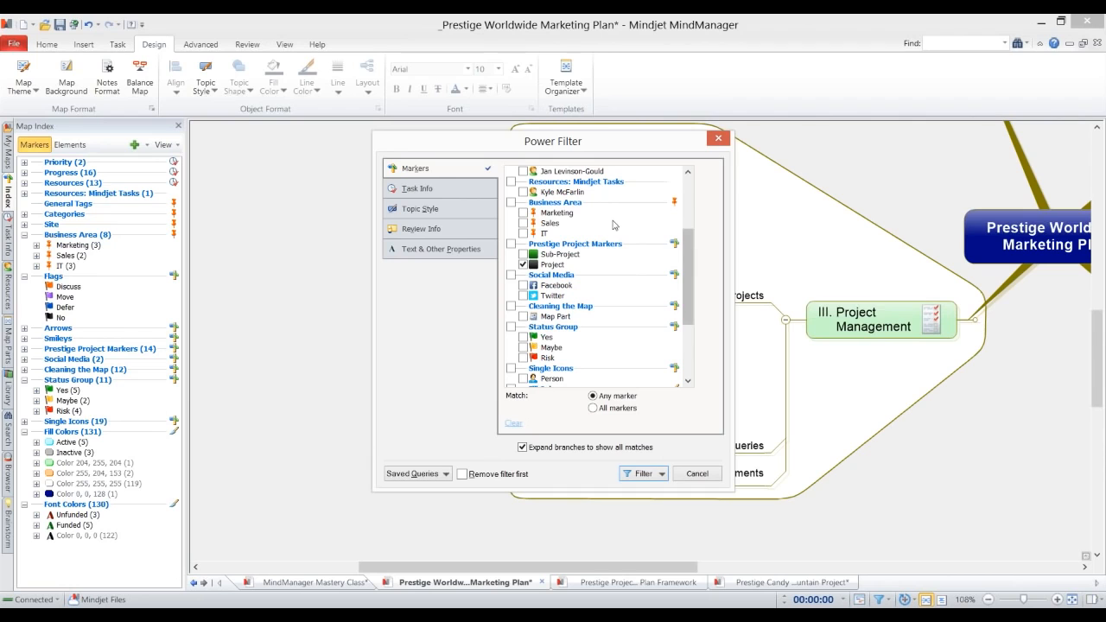
click(523, 214)
drag(688, 275, 687, 326)
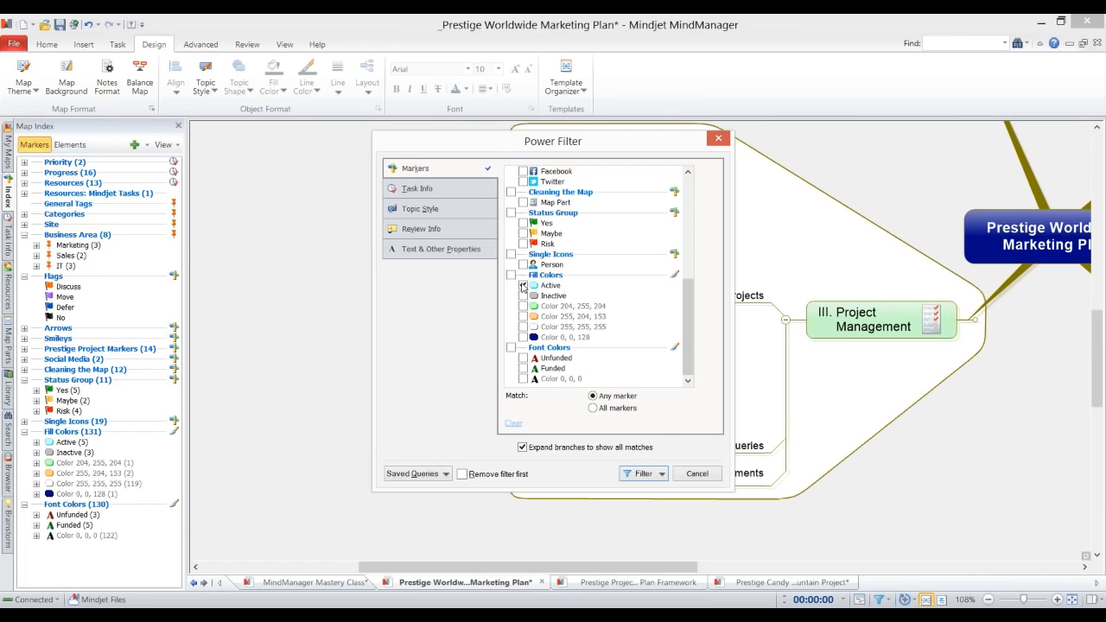
click(523, 287)
click(523, 357)
click(593, 408)
Step: Save the filter criteria as a query named Unfunded Active Marketing Projects
click(414, 475)
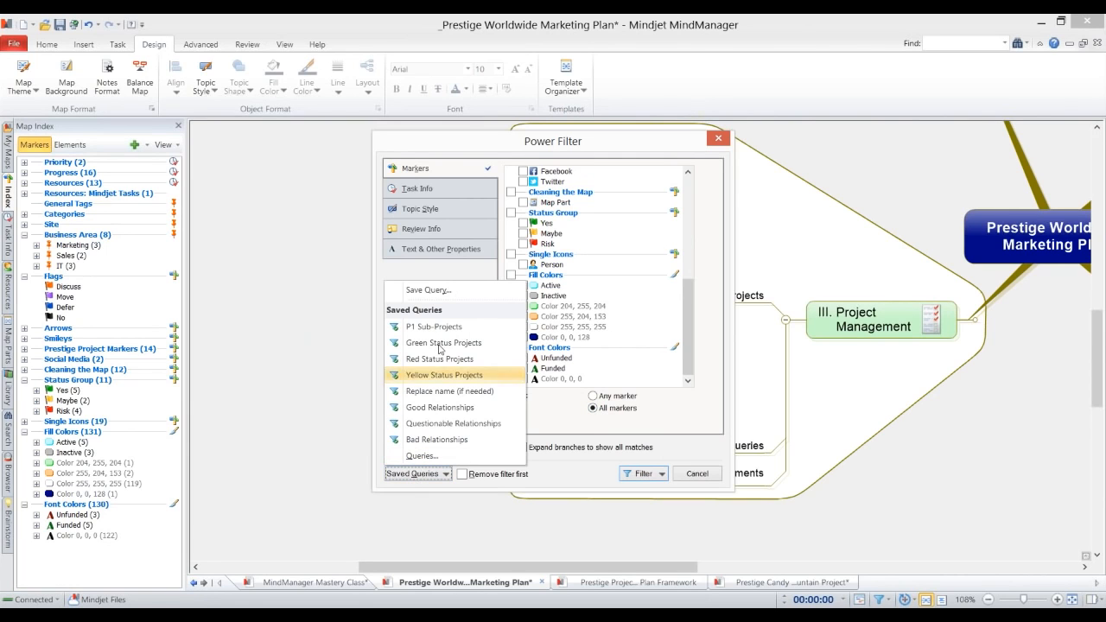
click(432, 290)
text(U)
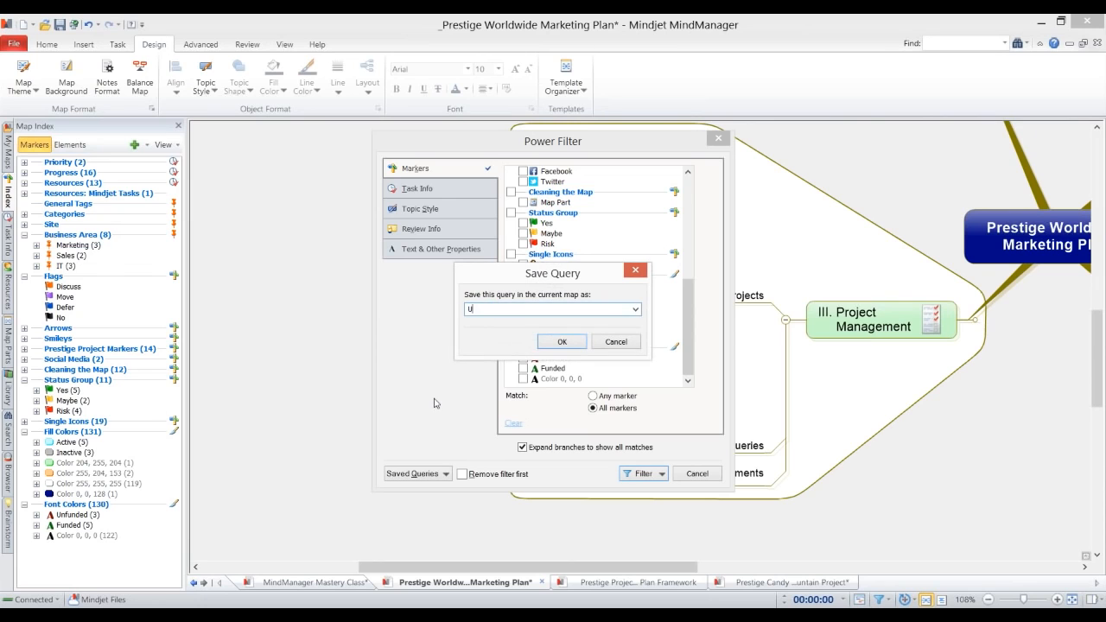
text(nfunded Active Marketing Projects)
key(Return)
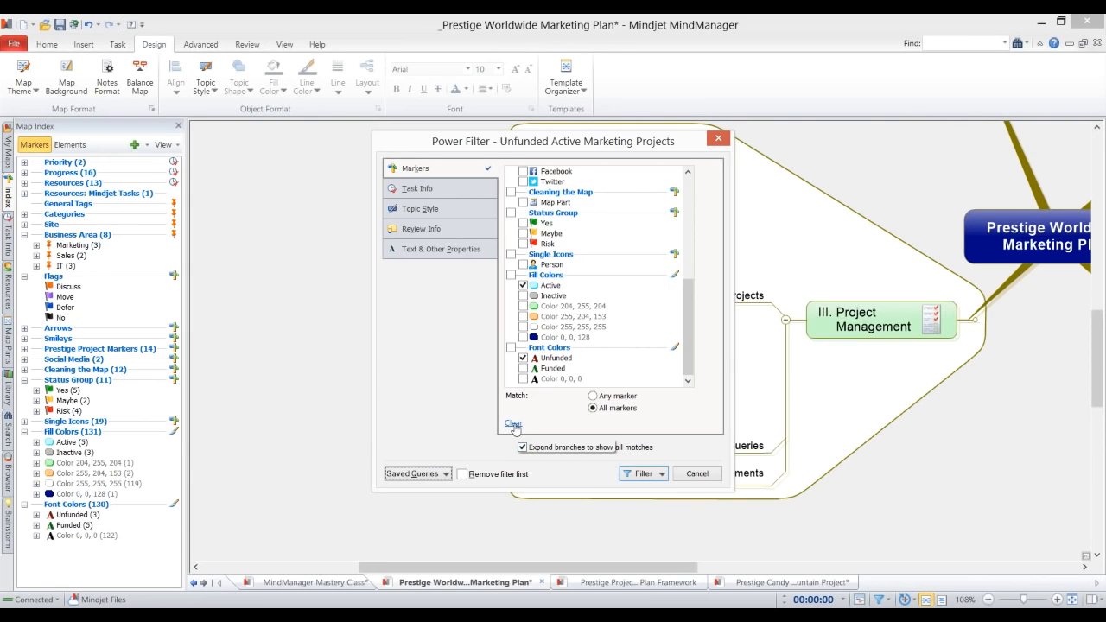
Step: Clear the previous marker criteria in the Power Filter and set it to match all markers
click(514, 423)
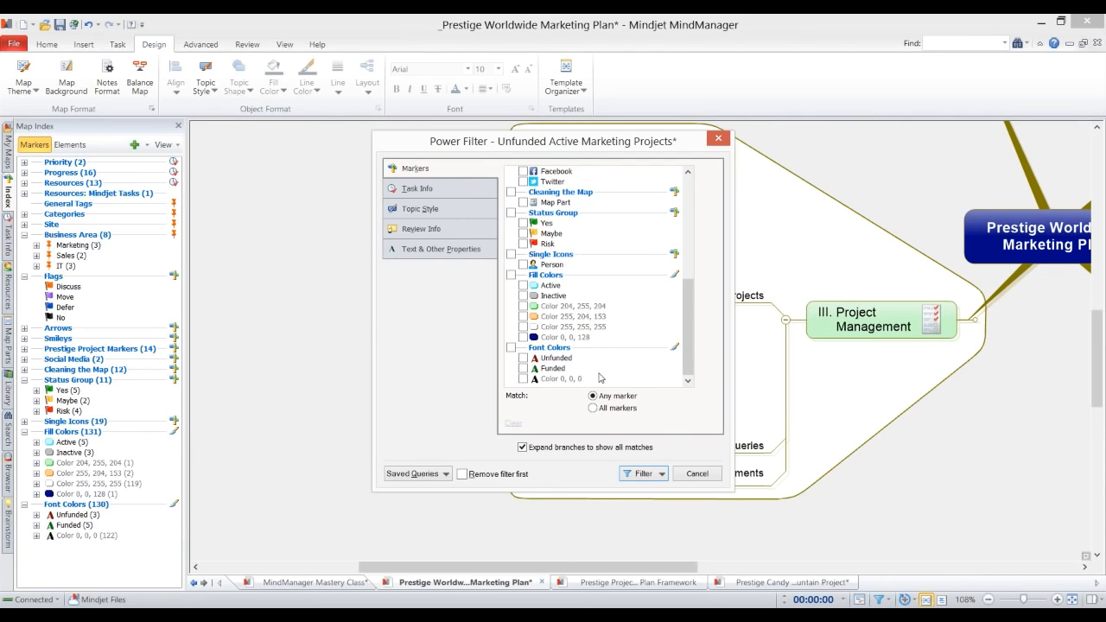
click(592, 409)
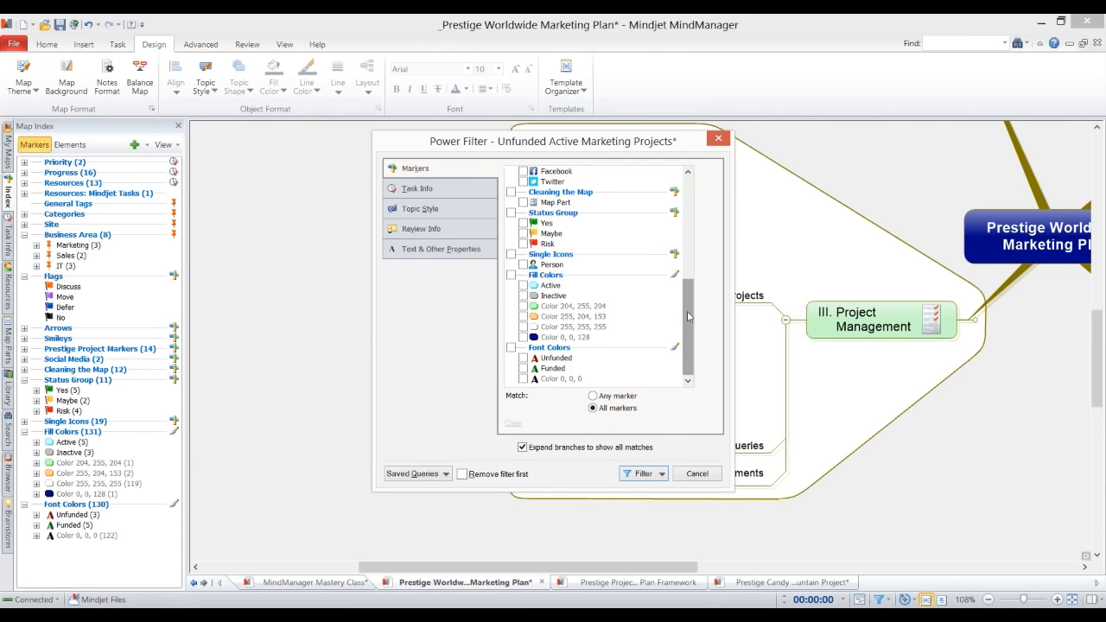
drag(688, 316, 692, 201)
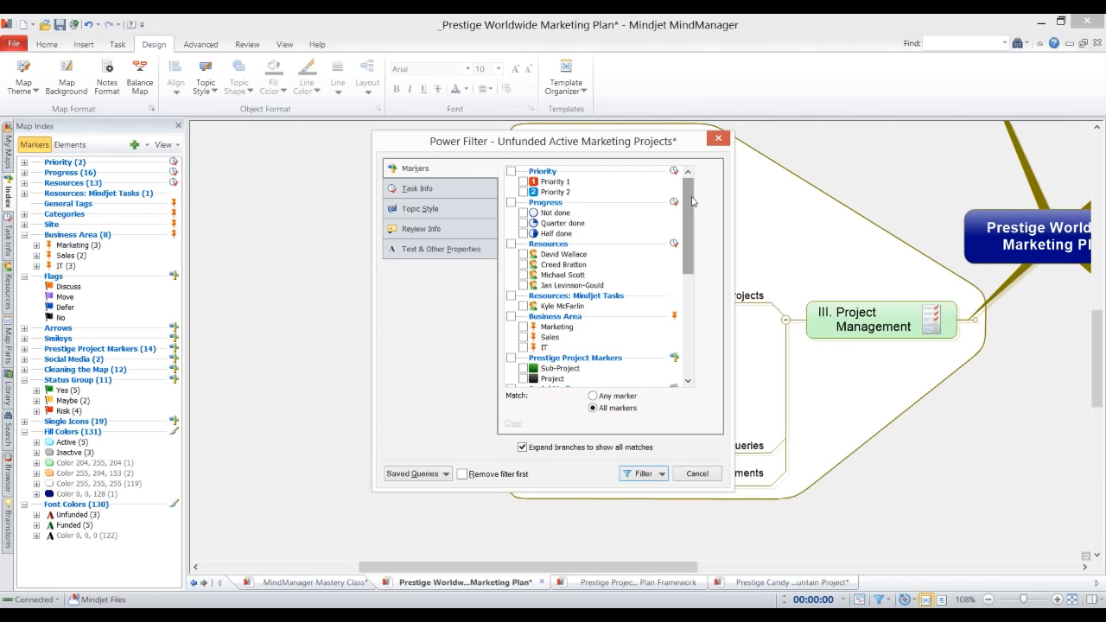
scroll(693, 197, down, 1)
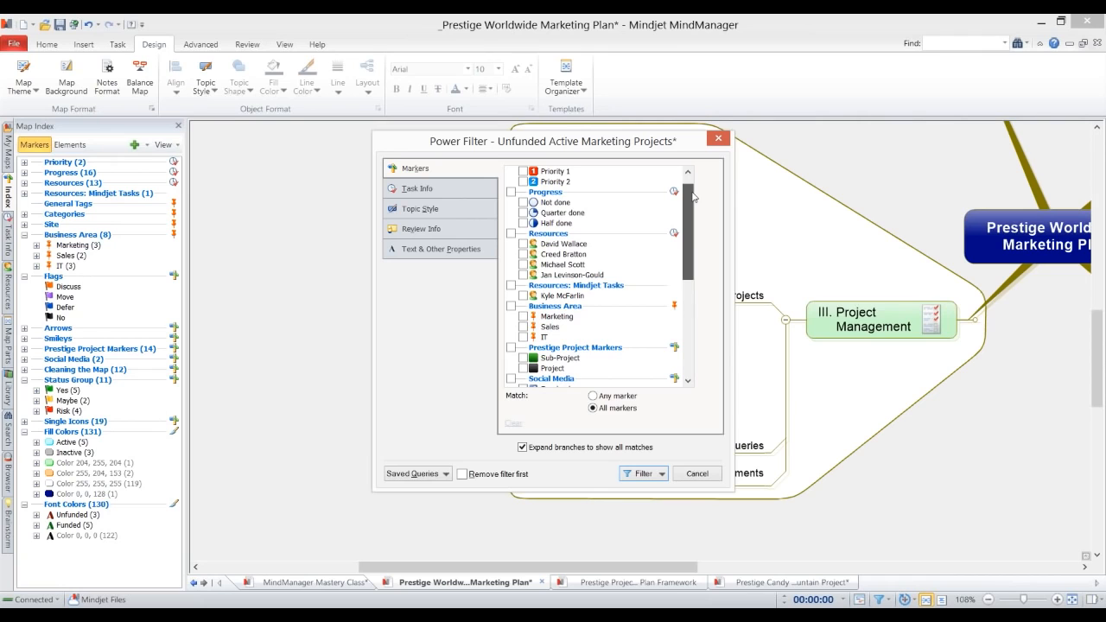
drag(693, 197, 694, 202)
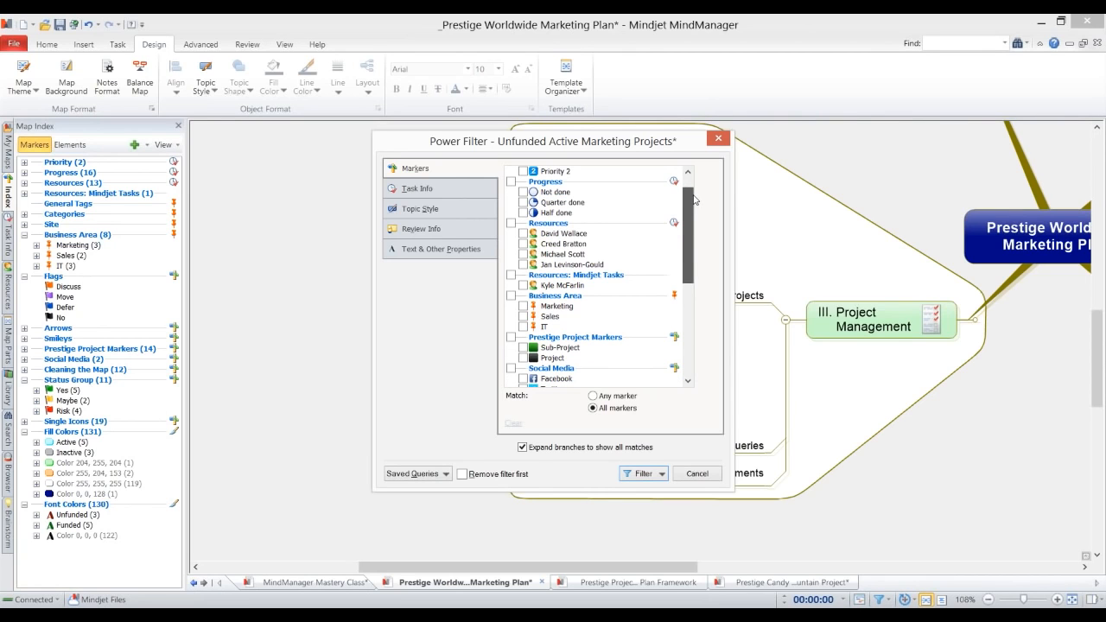
drag(694, 200, 694, 183)
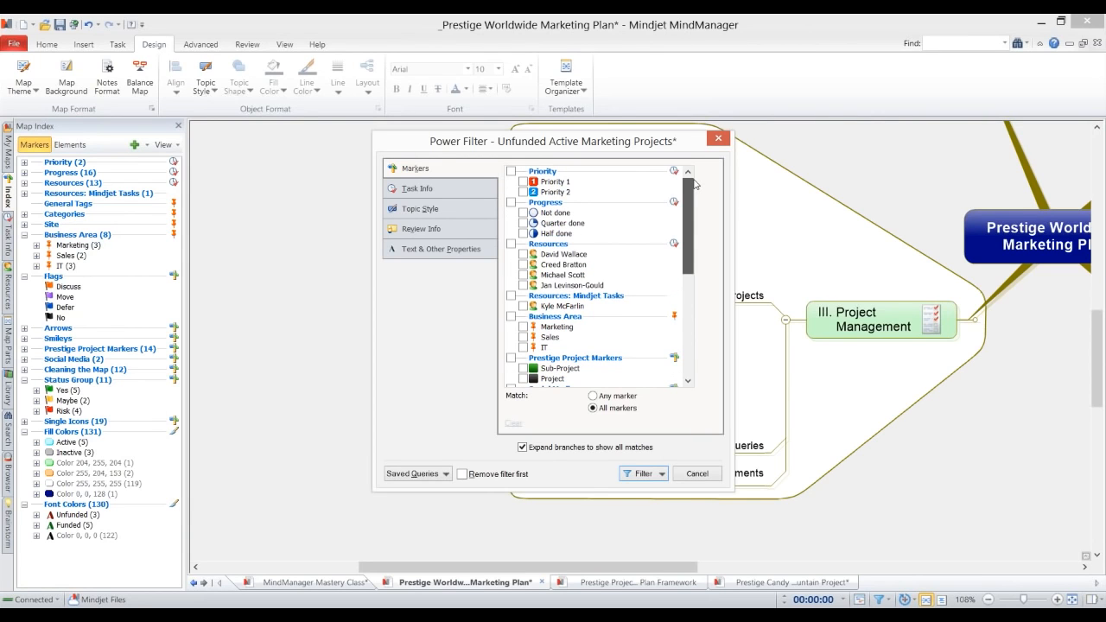
drag(694, 183, 693, 219)
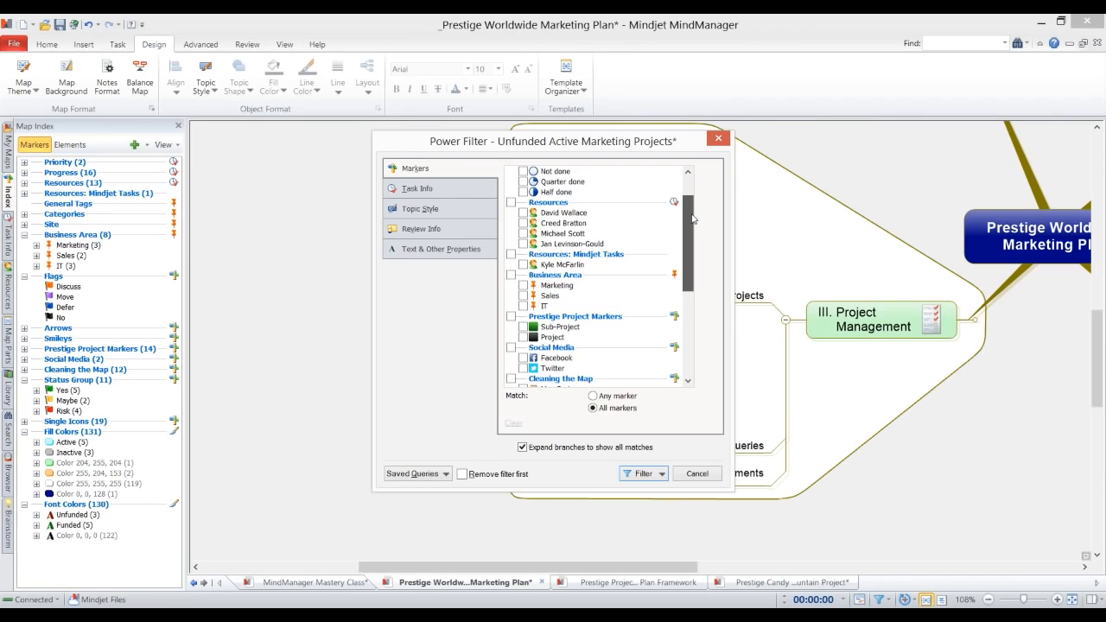
drag(692, 220, 693, 248)
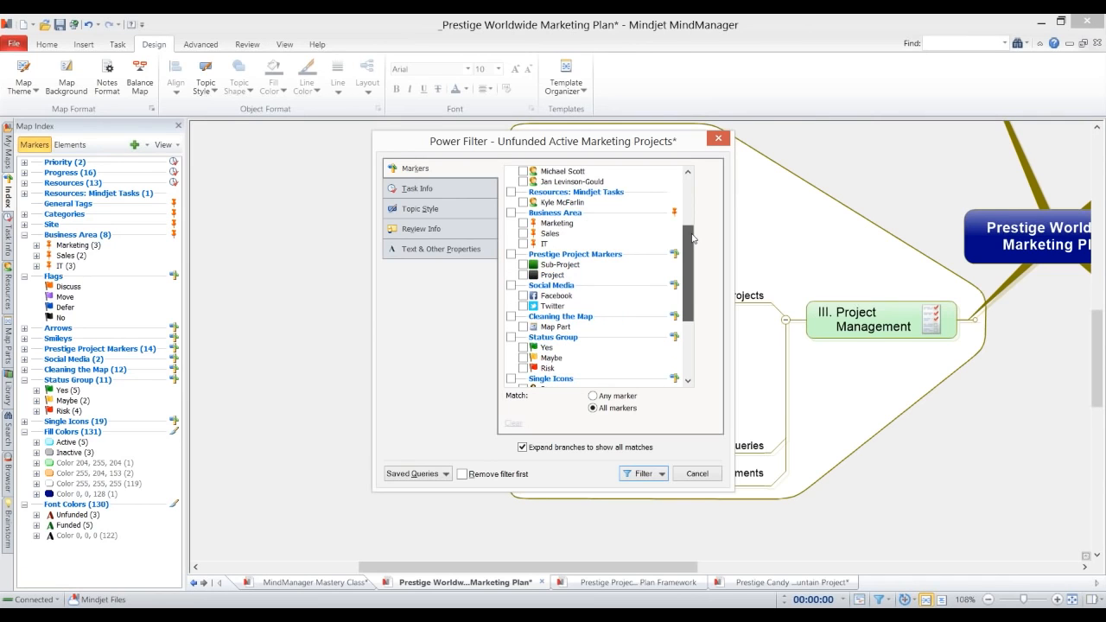
Step: Include the markers Project, Maybe, IT, Active and Funded in the filter criteria
click(522, 276)
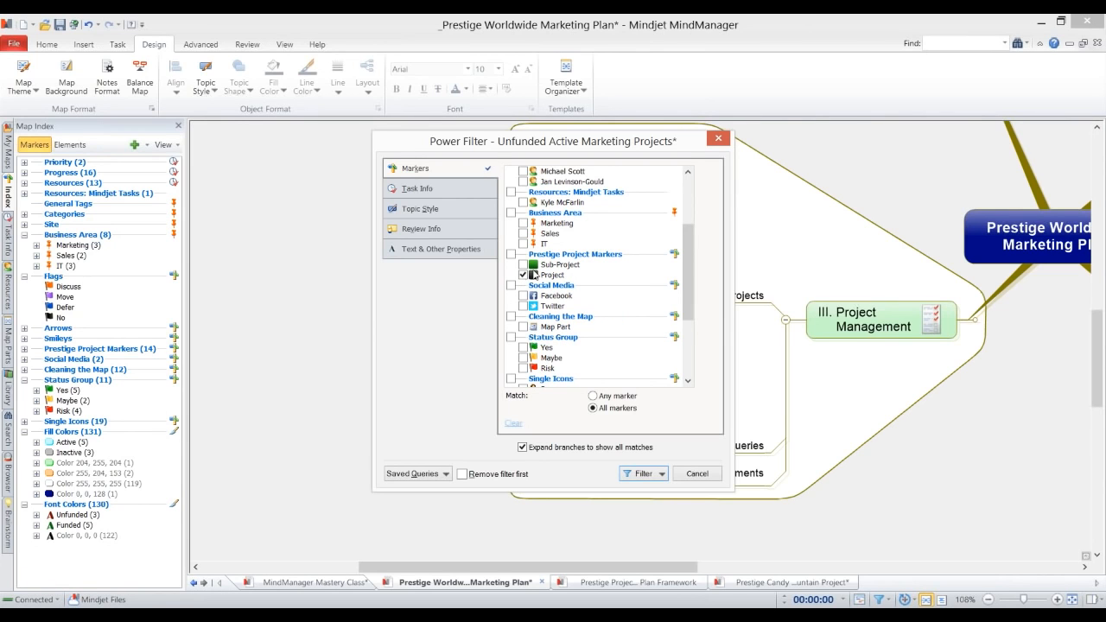
click(522, 357)
click(523, 244)
scroll(691, 350, down, 4)
click(523, 285)
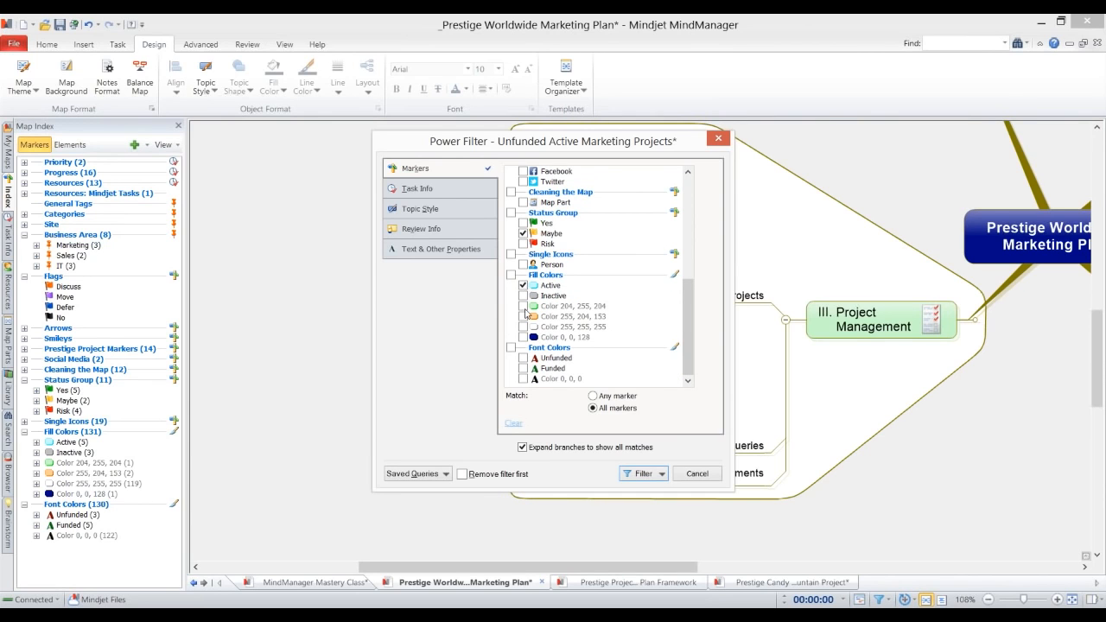
click(522, 368)
drag(688, 298, 695, 227)
scroll(695, 226, down, 8)
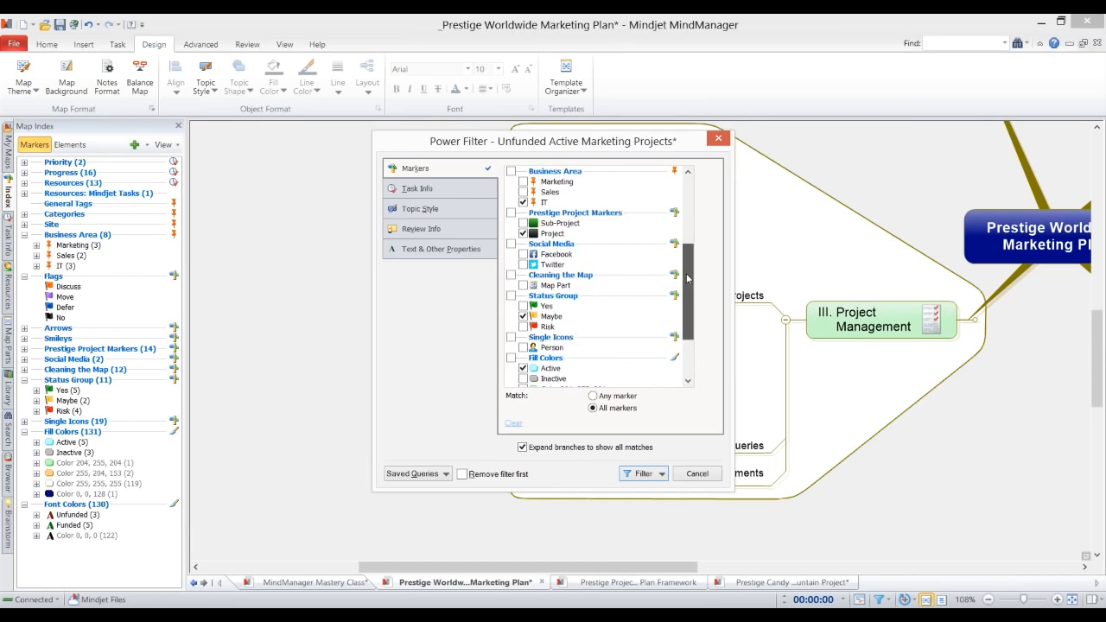
Step: Save the criteria as a query named Funded Active IT Yellow Status Projects and close the Power Filter without applying it
click(415, 474)
click(423, 272)
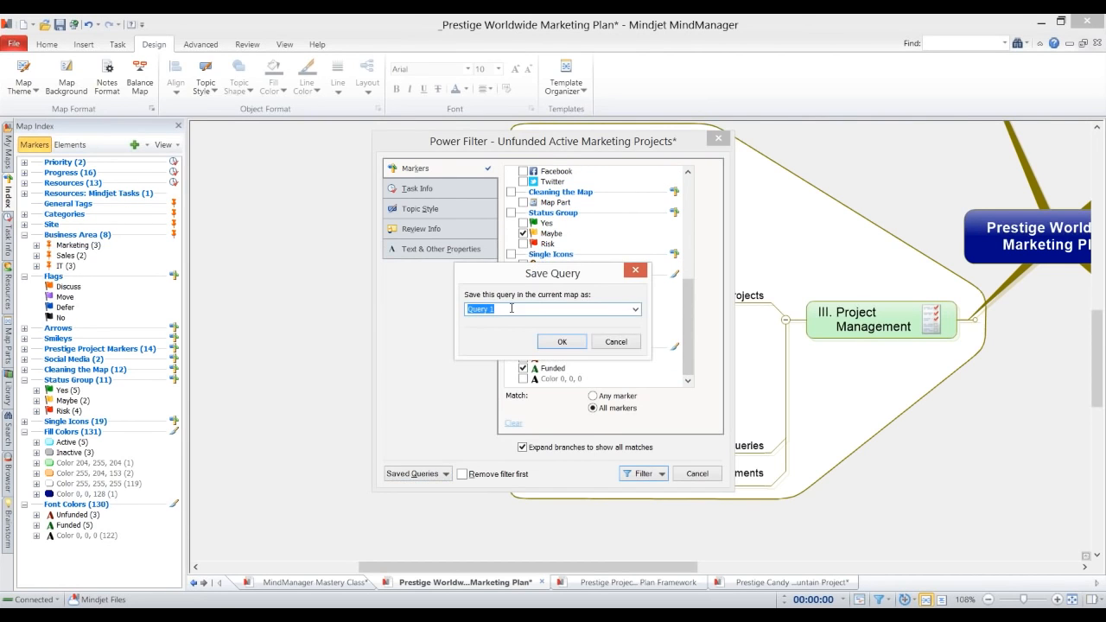
text(Funded Active IT Yellow Status Projects)
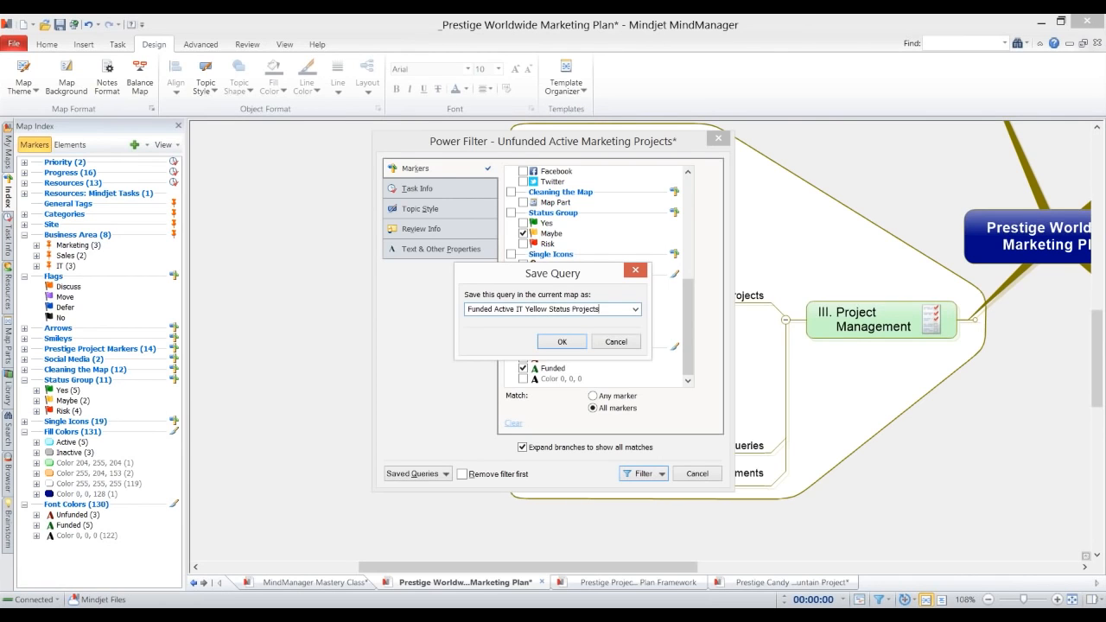
click(551, 342)
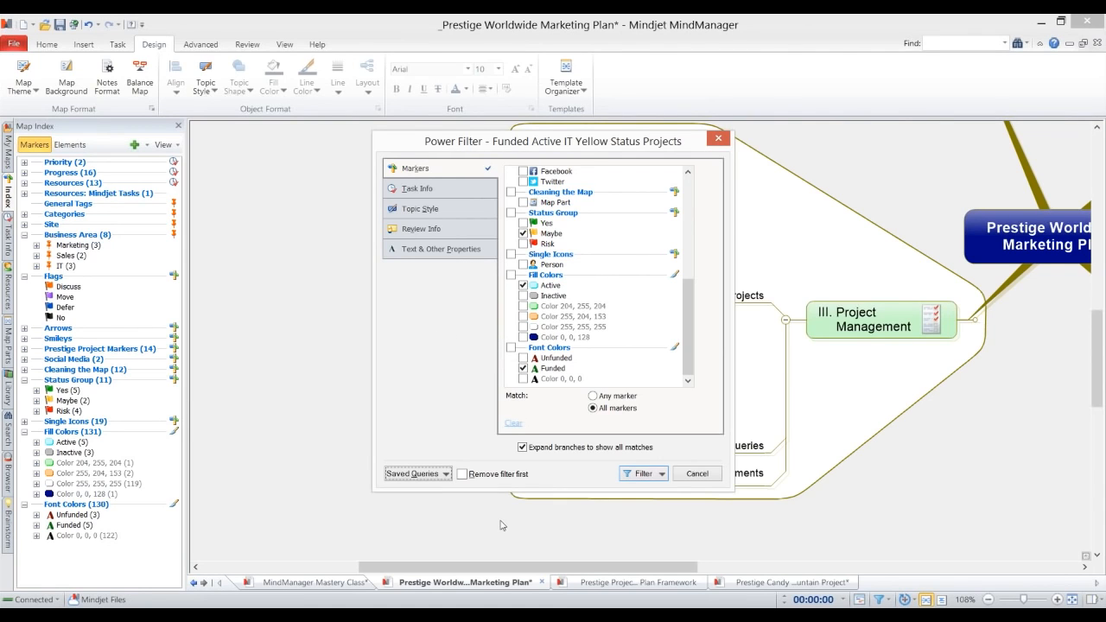
click(717, 474)
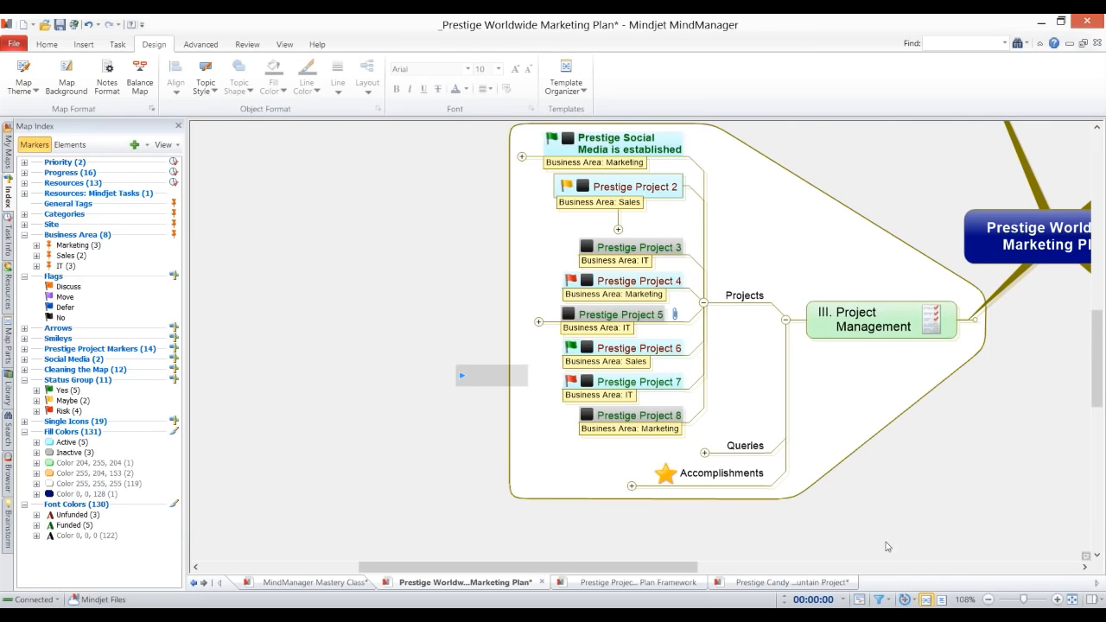
Step: Filter the map with the saved query Unfunded Active Marketing Projects, then remove the filter
click(879, 599)
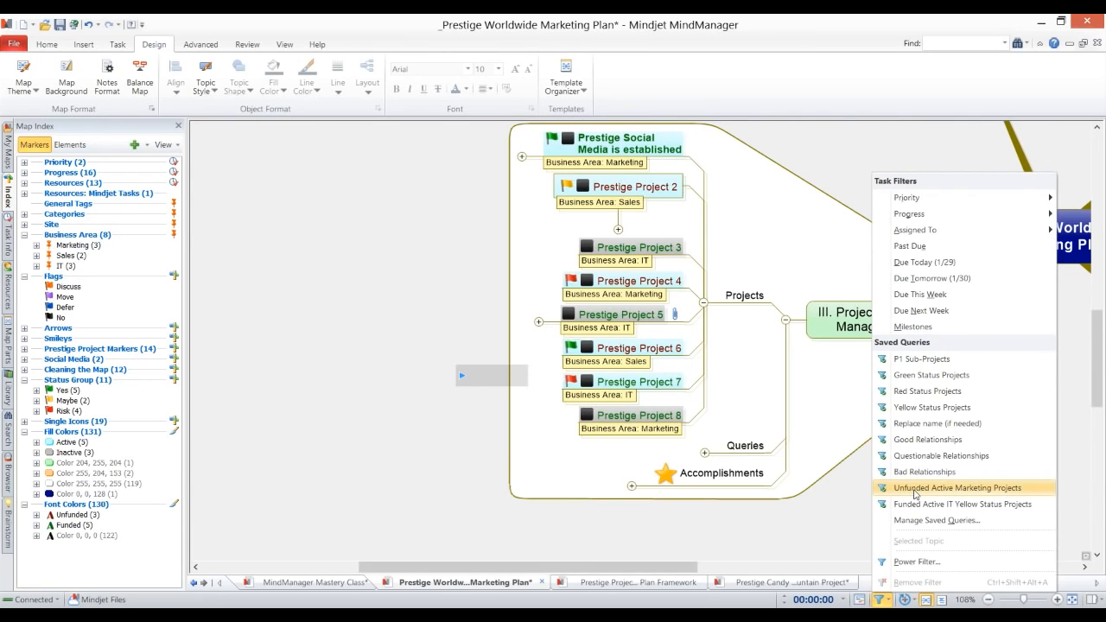
click(915, 489)
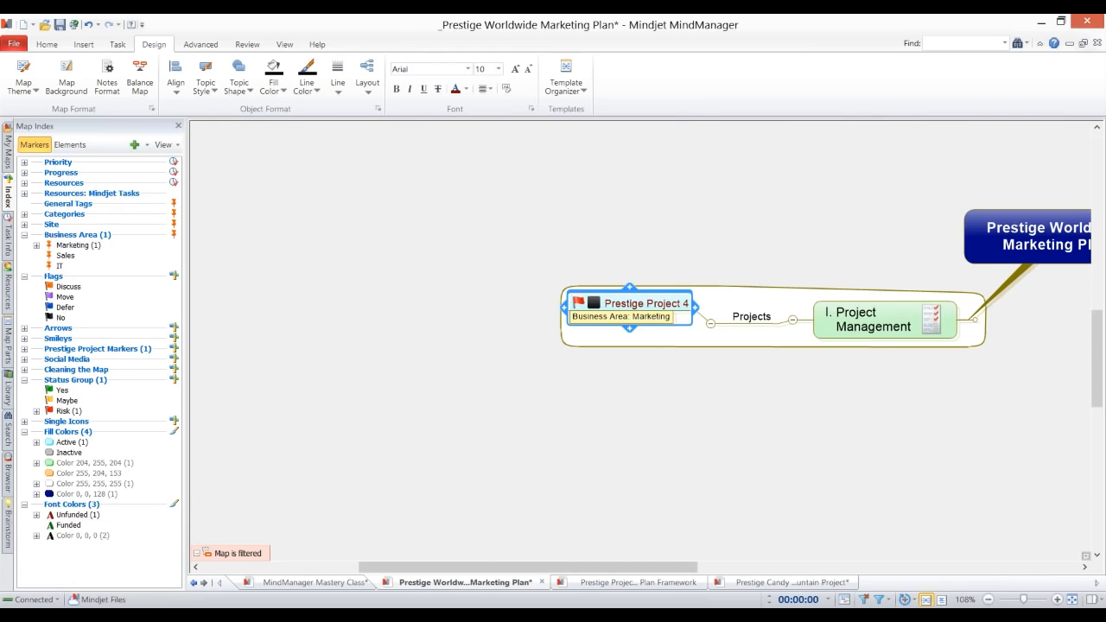
click(861, 600)
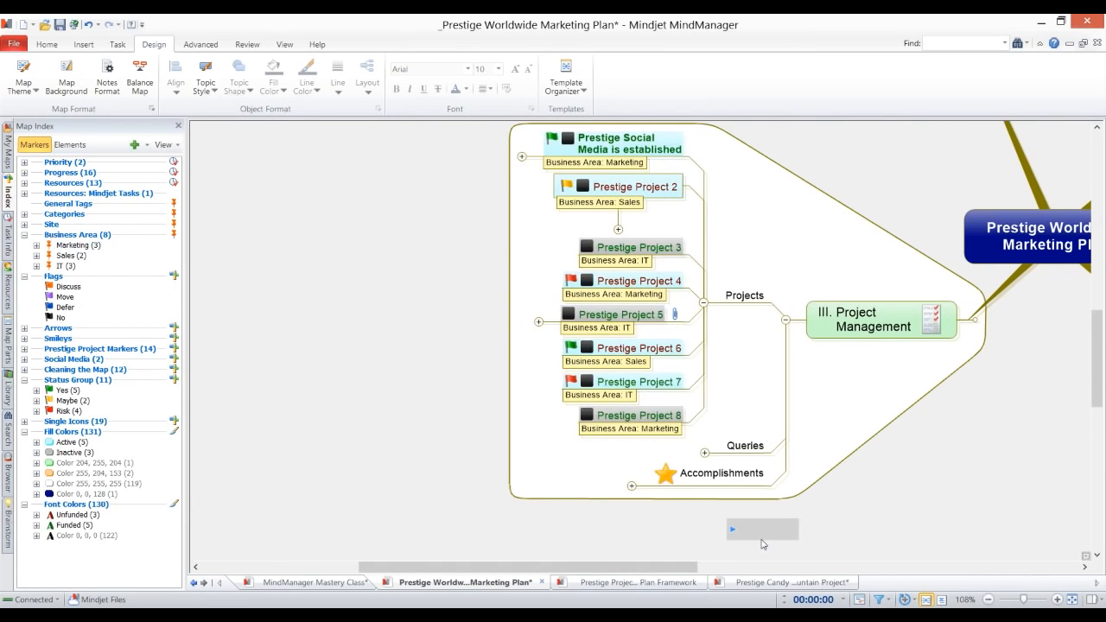
Step: Try filtering the map with the saved query Funded Active IT Yellow Status Projects
click(881, 598)
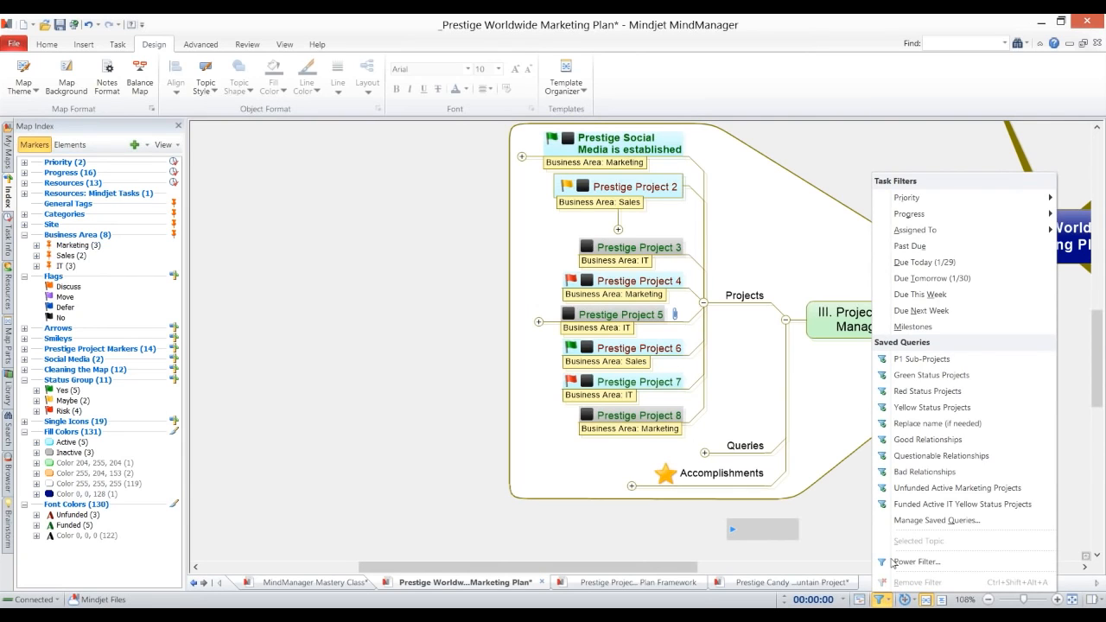
click(953, 505)
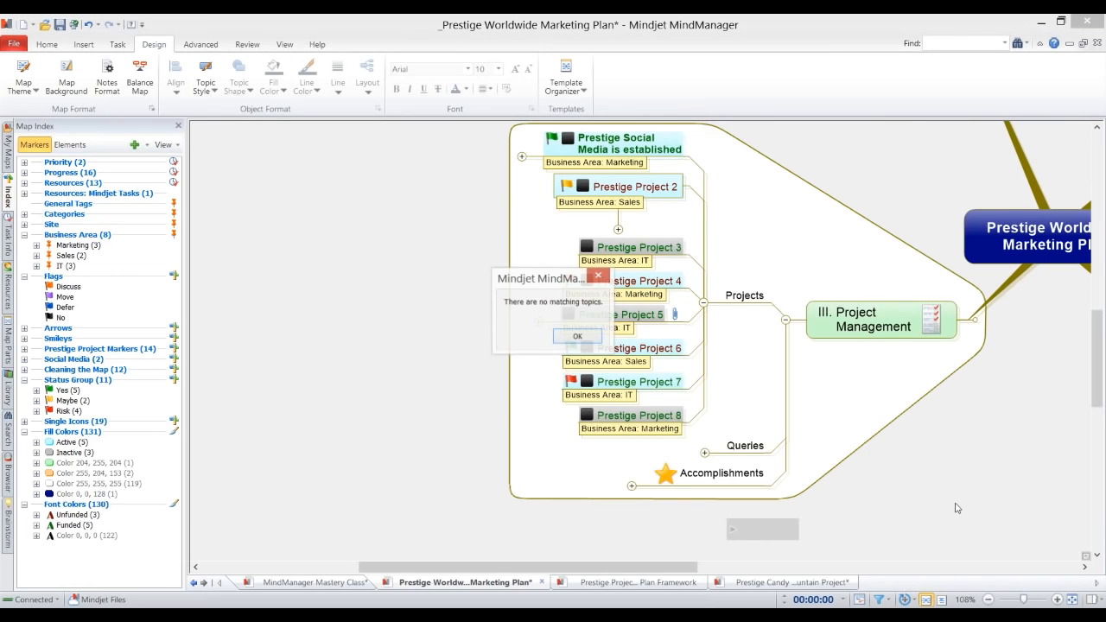
click(578, 337)
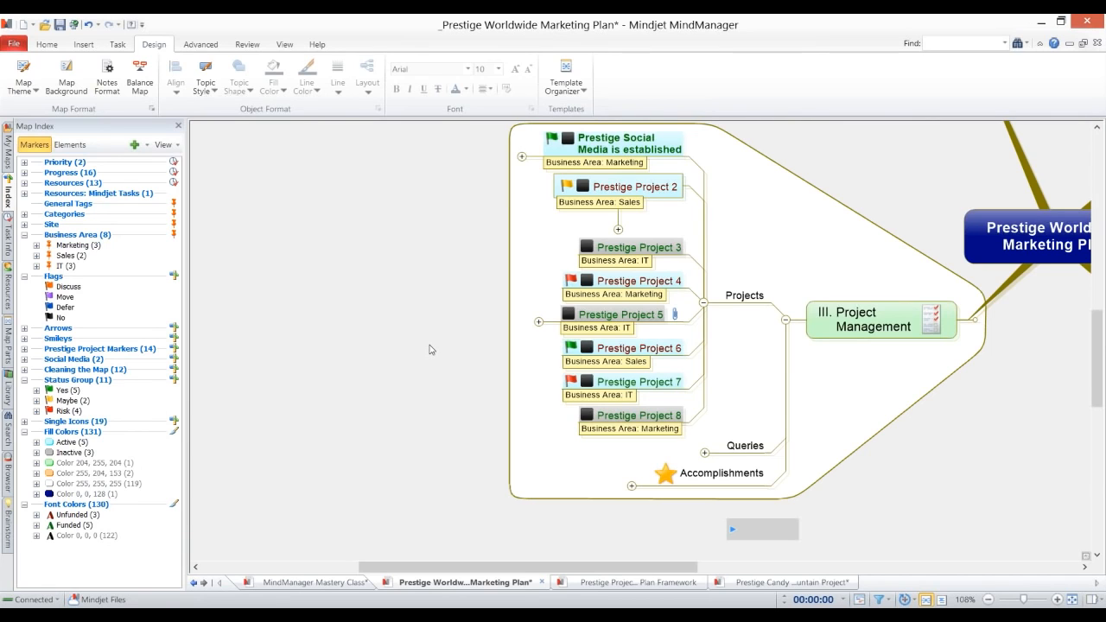
Step: Change the Business Area tag of Prestige Project 2 to IT and rerun the Funded Active IT Yellow Status Projects query
click(616, 198)
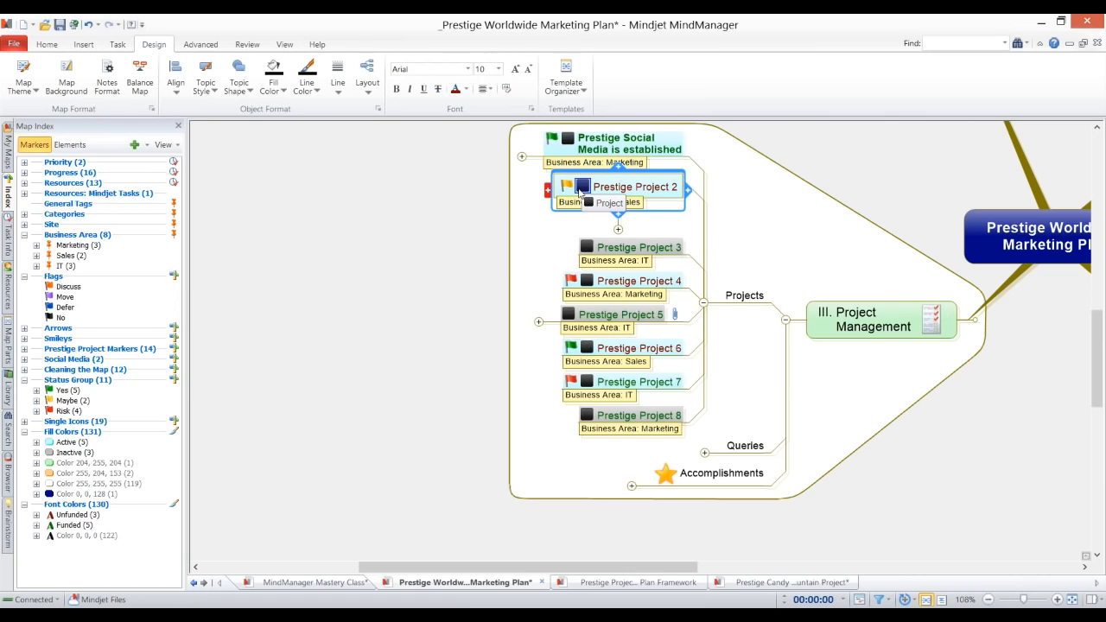
right_click(621, 200)
key(Escape)
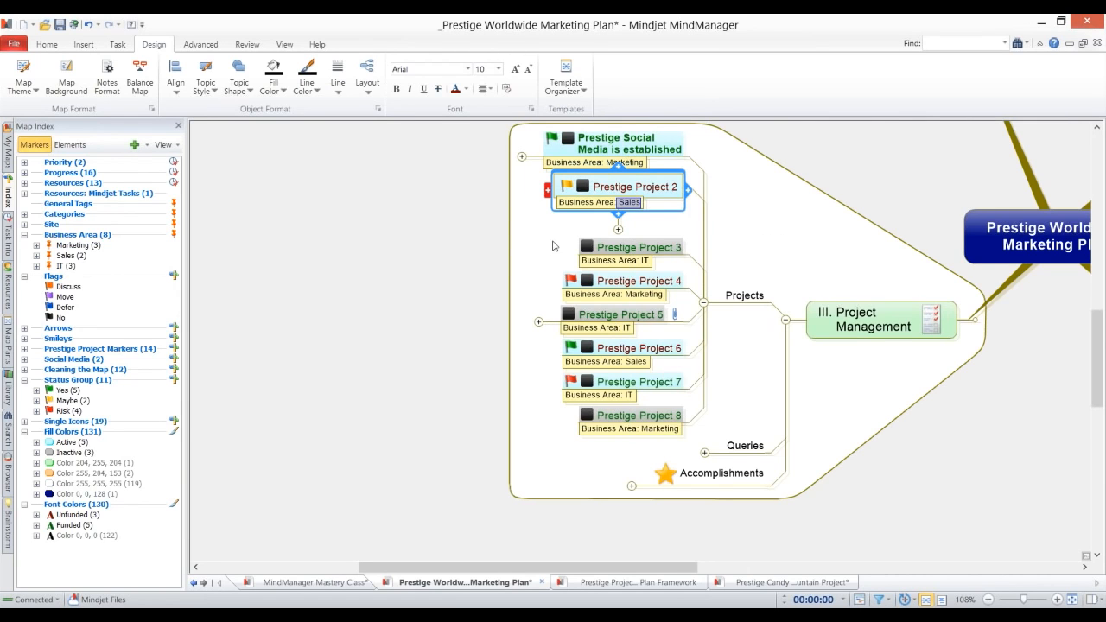
click(60, 266)
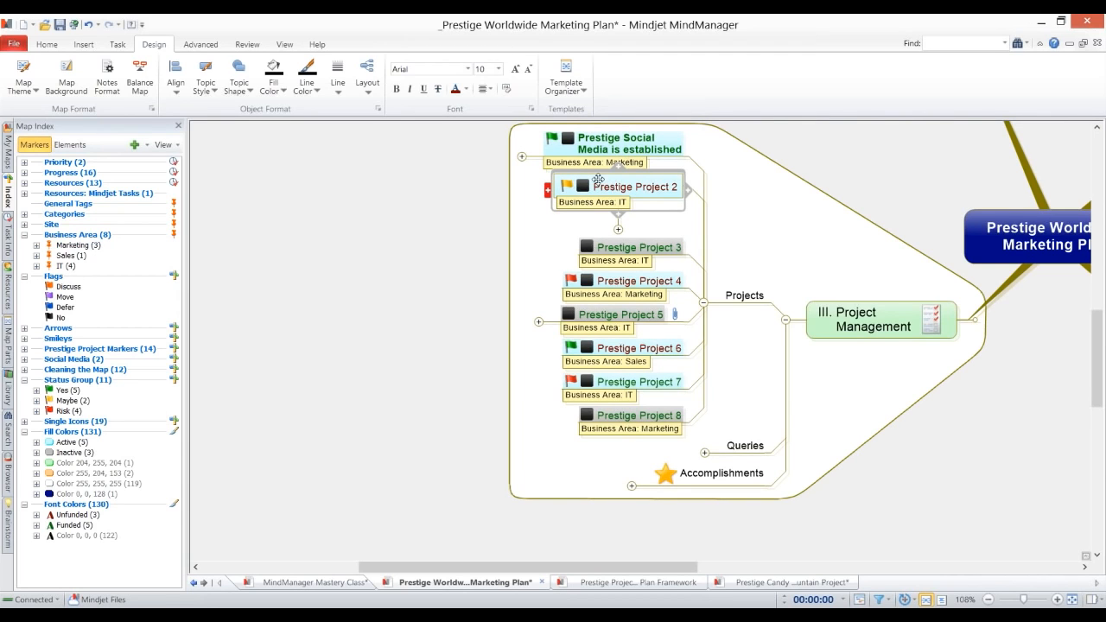
click(607, 181)
click(902, 466)
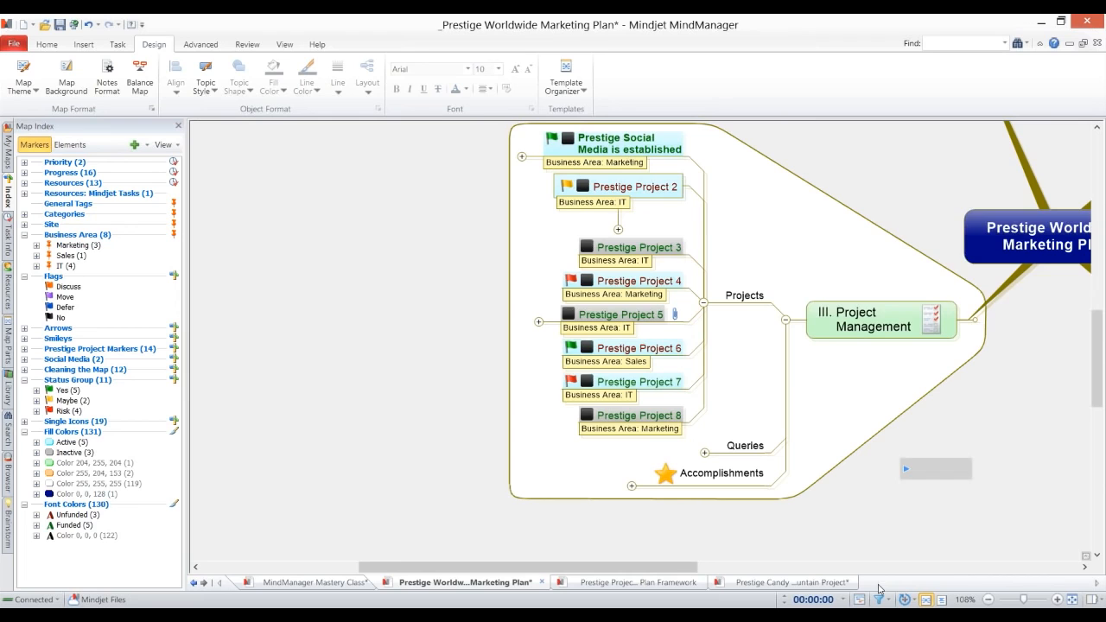
click(881, 599)
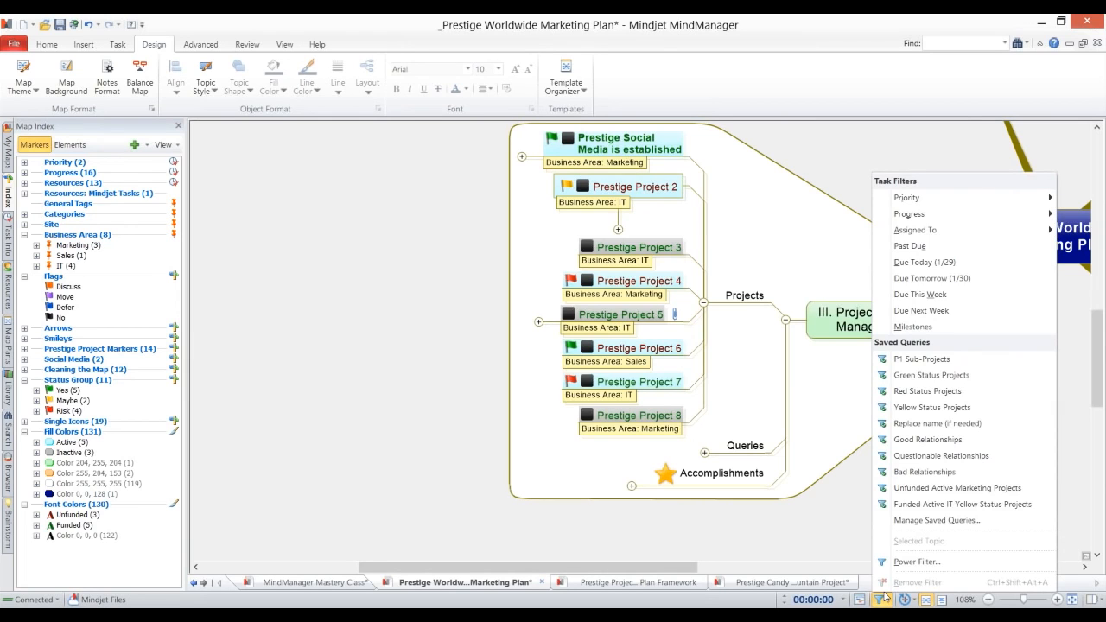
click(905, 505)
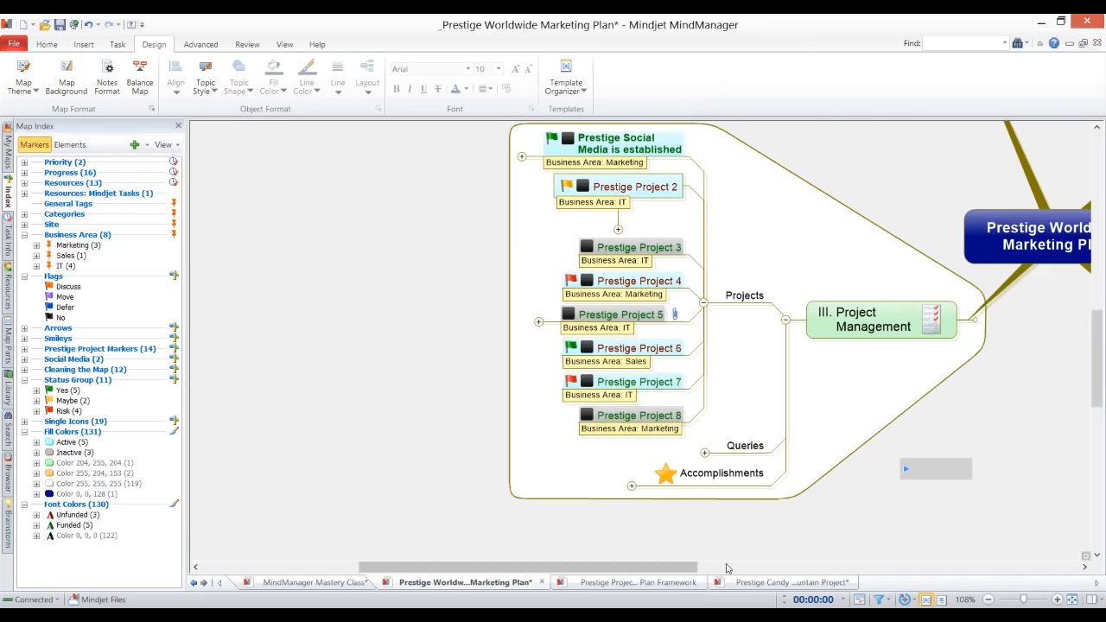
Step: Mark Prestige Project 2 as Funded with the font color marker
click(507, 194)
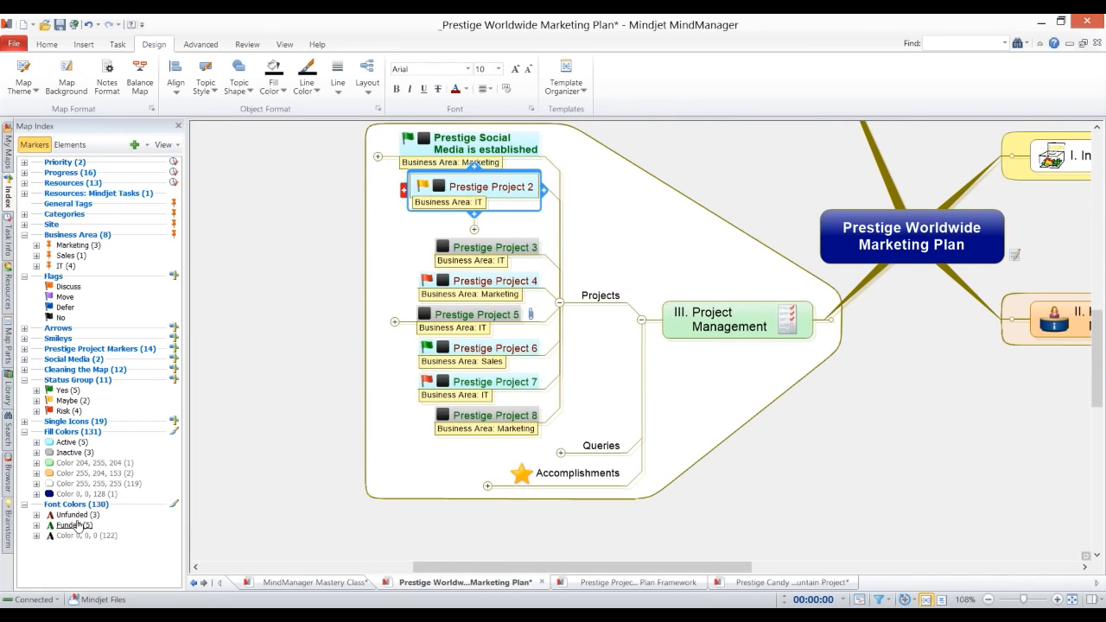
click(78, 525)
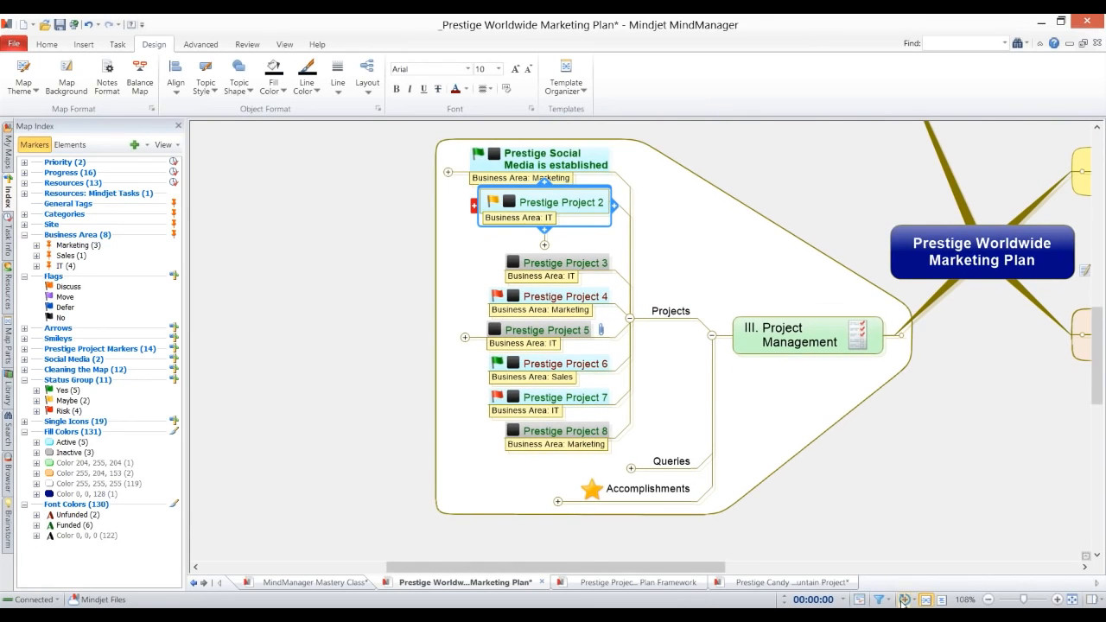
Step: Run the Funded Active IT Yellow Status Projects query on the updated map, then remove the filter
click(880, 599)
click(907, 517)
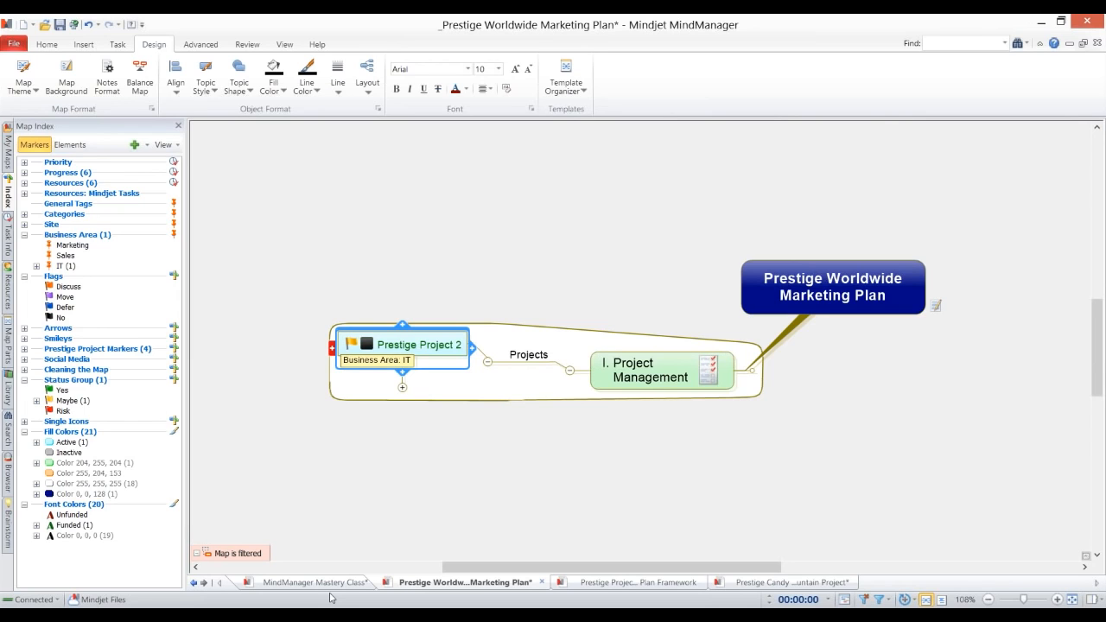
click(235, 553)
click(265, 557)
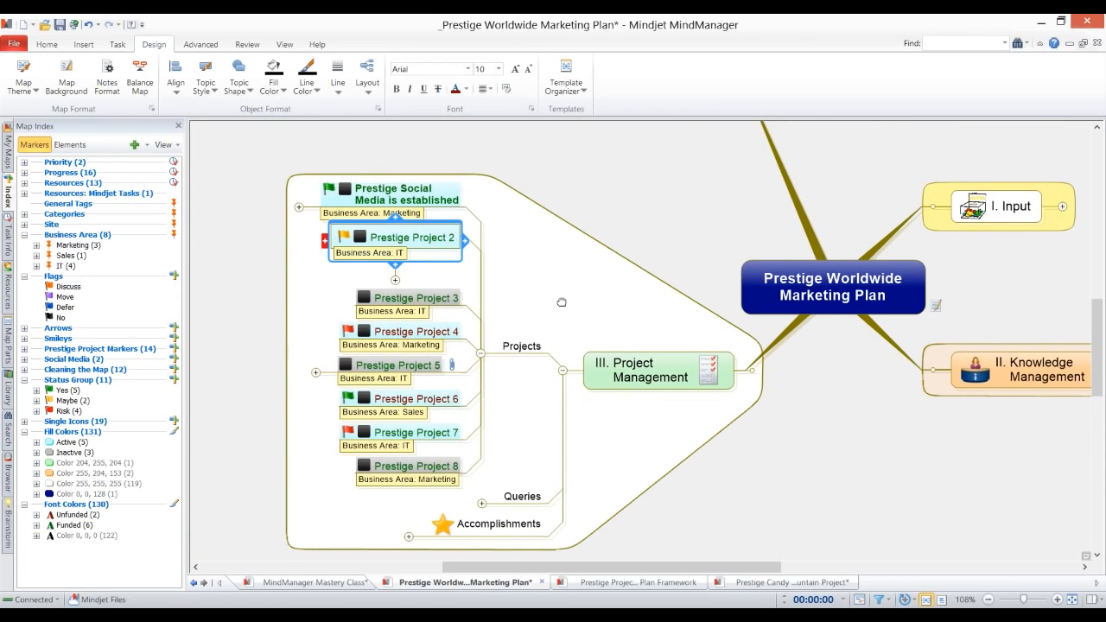
Step: Collapse the Prestige Worldwide Marketing Plan map to its overview around the central topic and save it
drag(562, 302, 410, 347)
key(ctrl+F3)
click(387, 330)
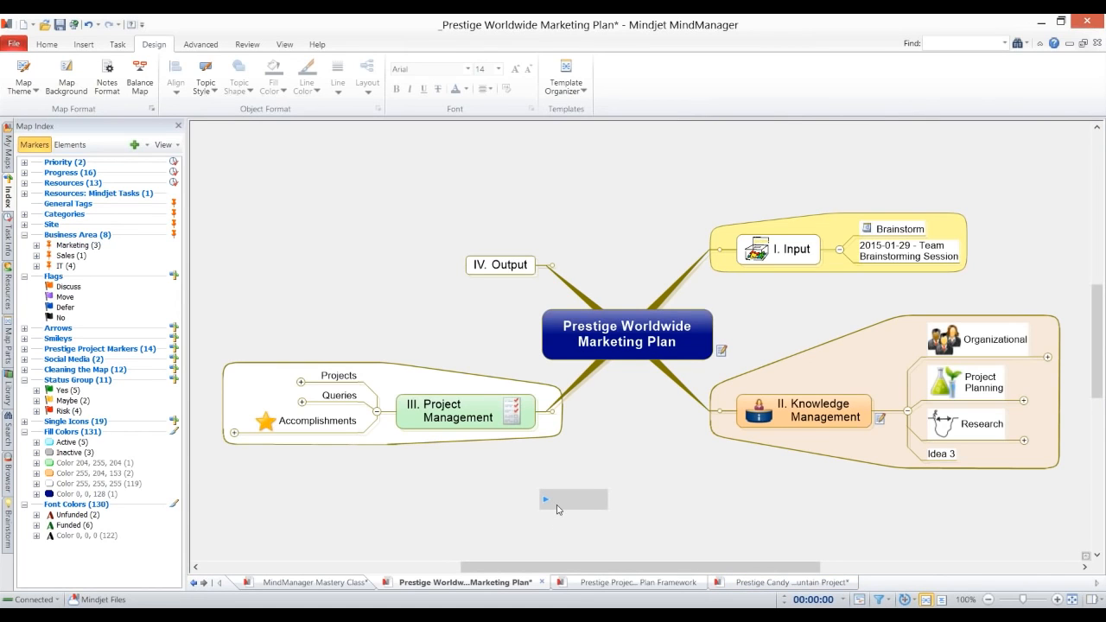
key(ctrl+s)
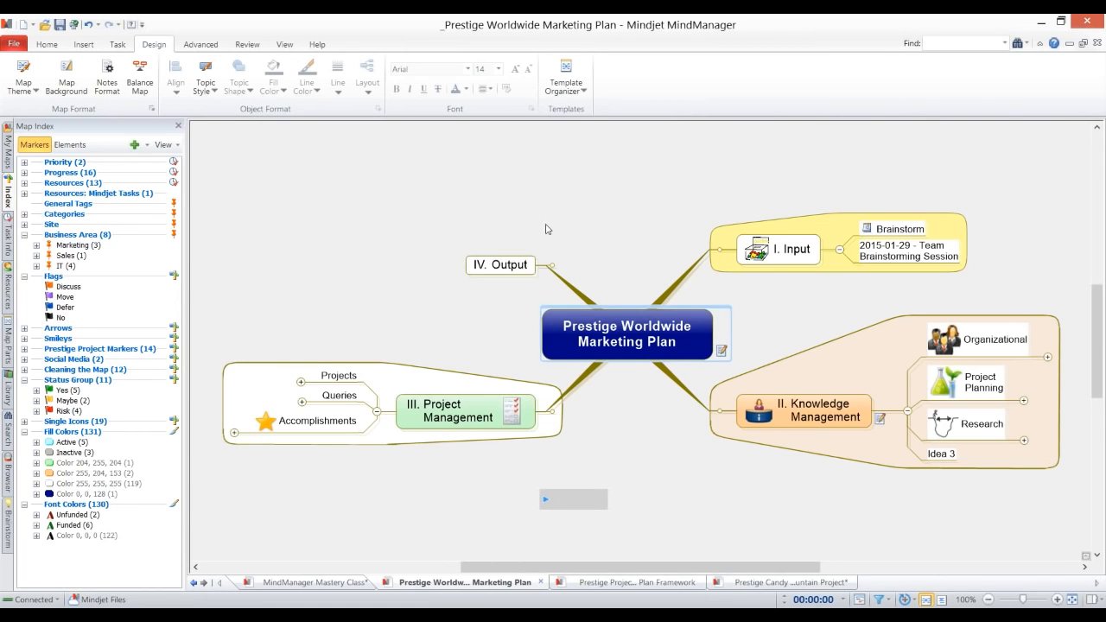
Step: Create a marker list folder named Marker List Examples inside the 2015-01-29 - Mastery Package Folder
click(568, 82)
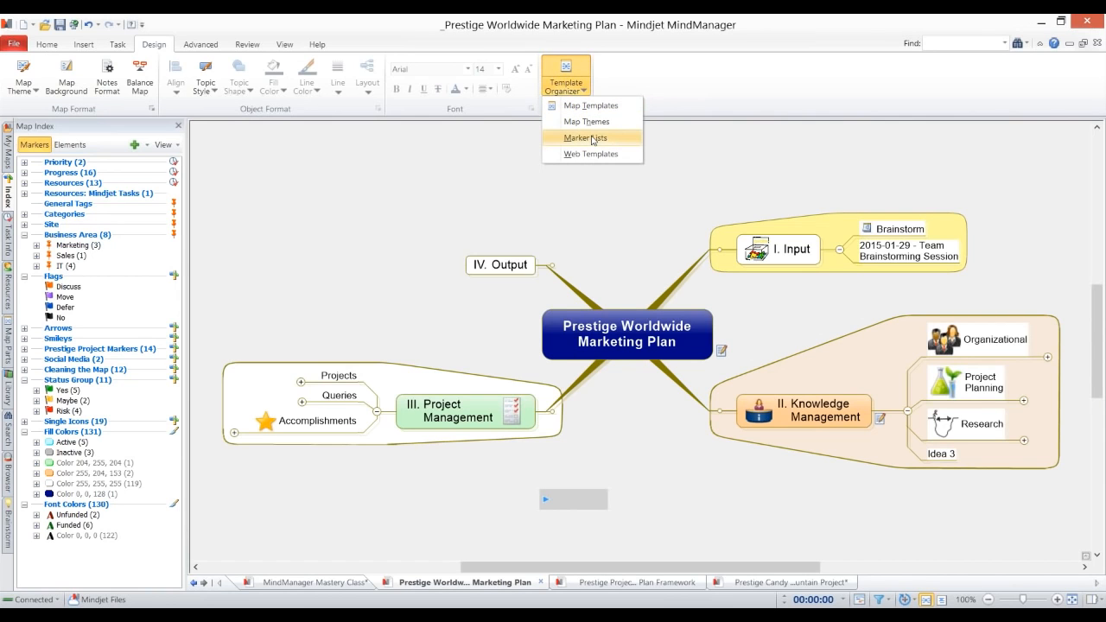
click(593, 138)
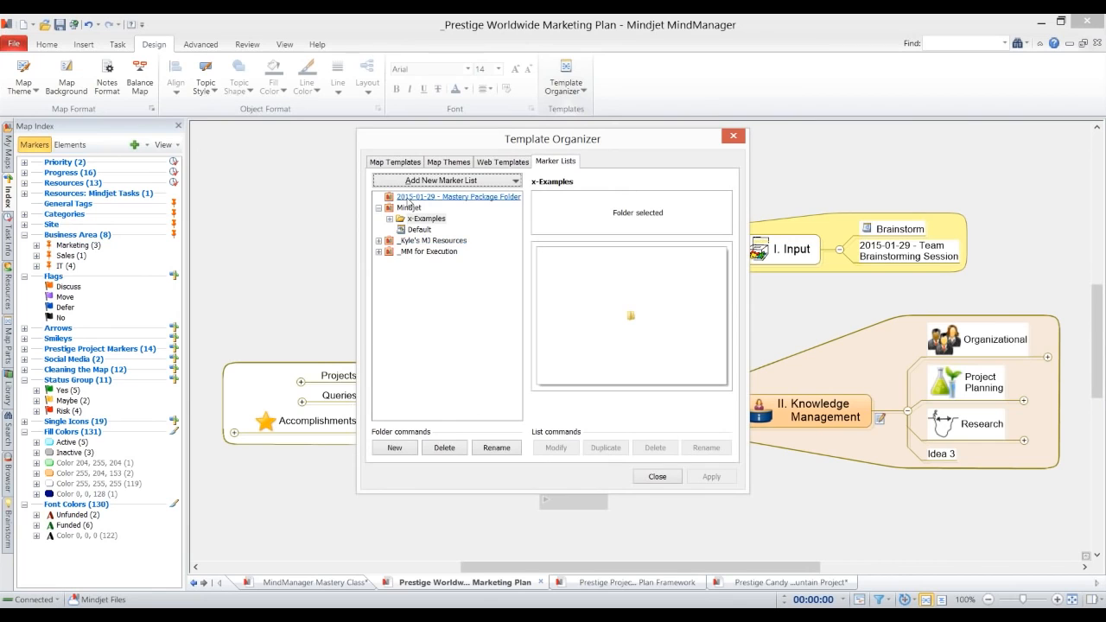
click(472, 179)
click(470, 183)
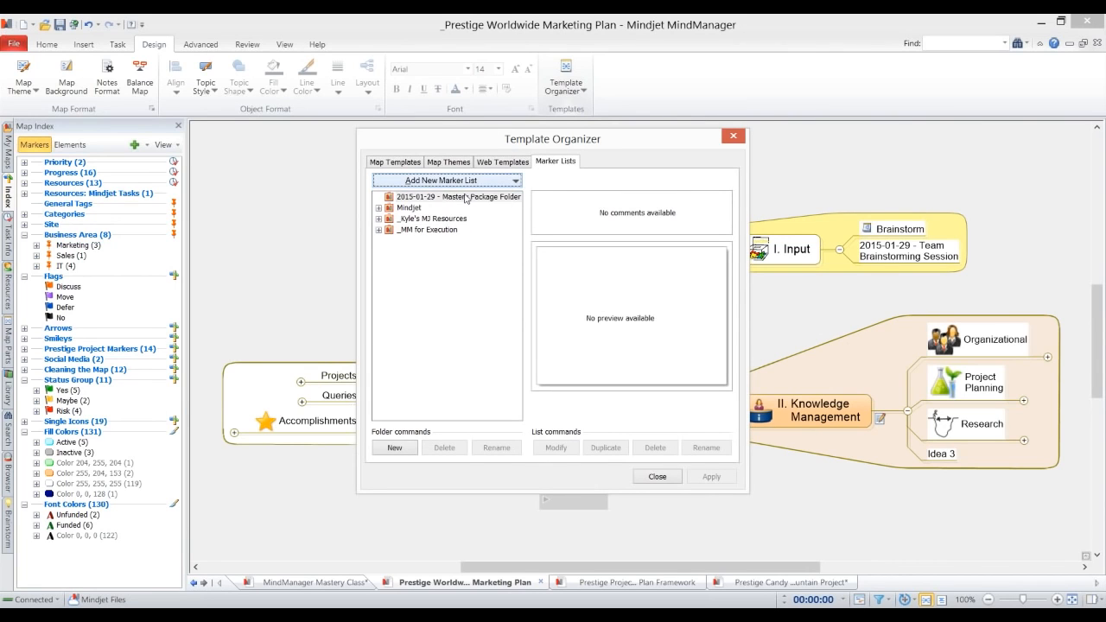
click(397, 447)
text(Marker List Examples)
key(Return)
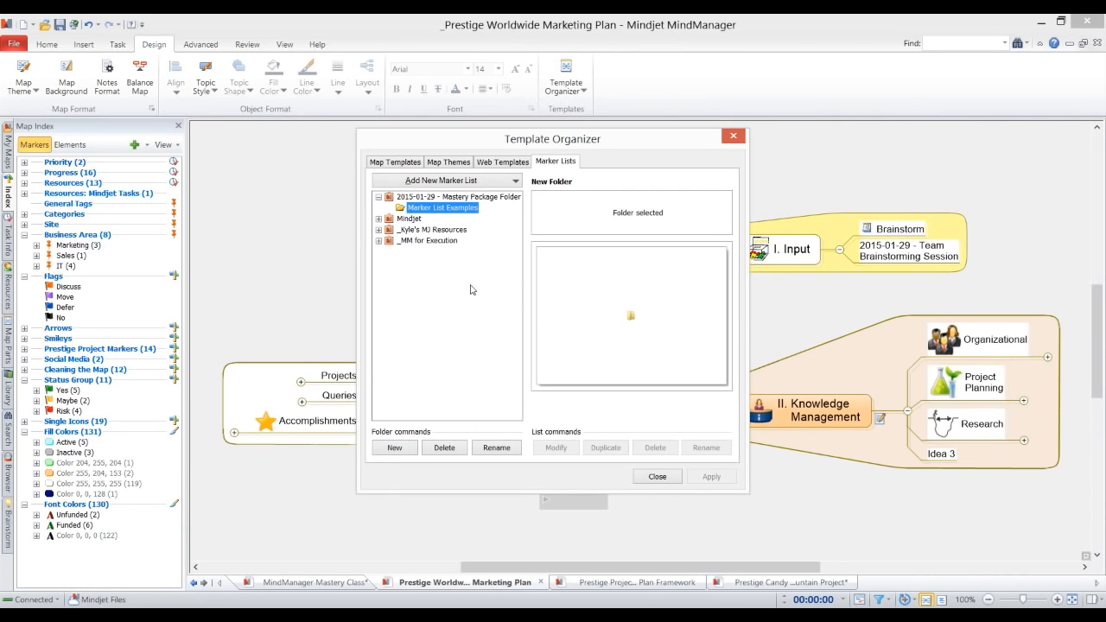
Step: Save the current map's markers as a new marker list in the Marker List Examples folder and close the organizer
click(447, 181)
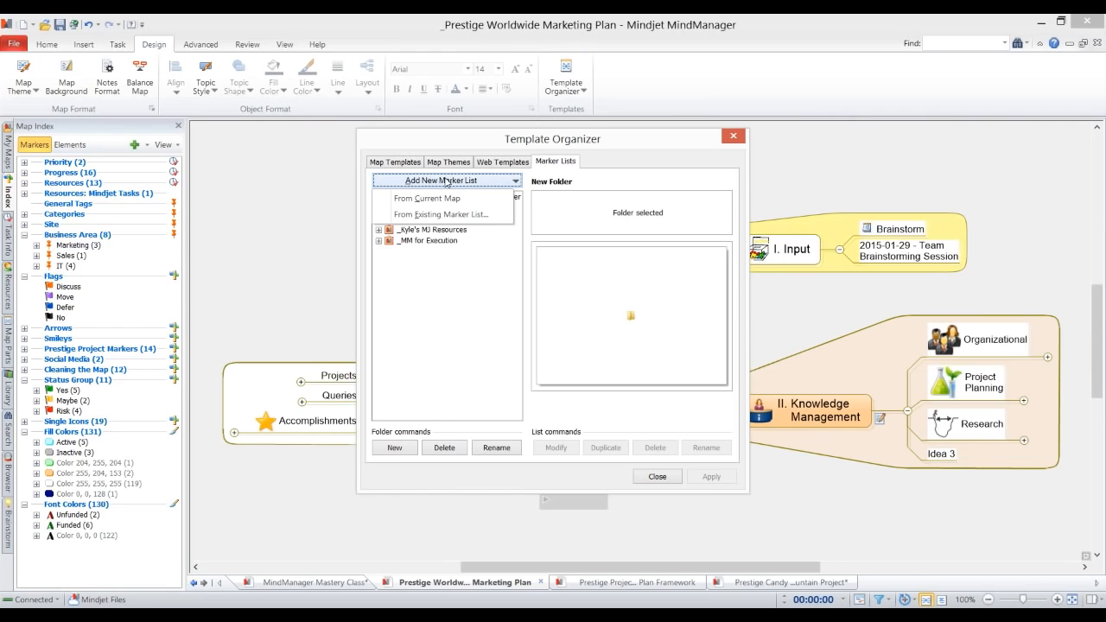
click(427, 198)
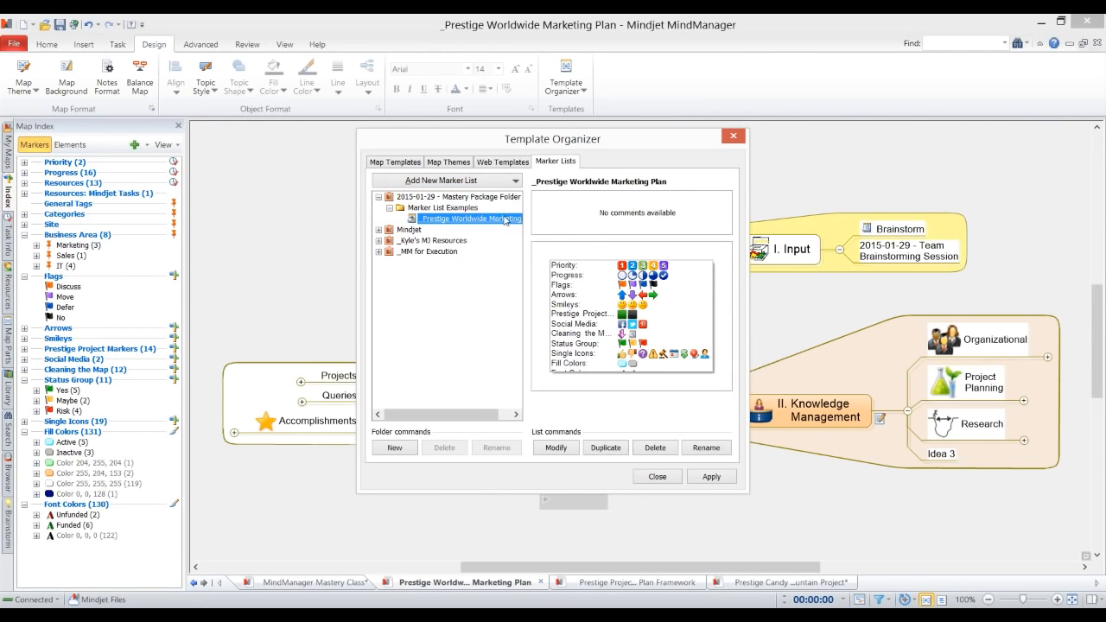
click(655, 476)
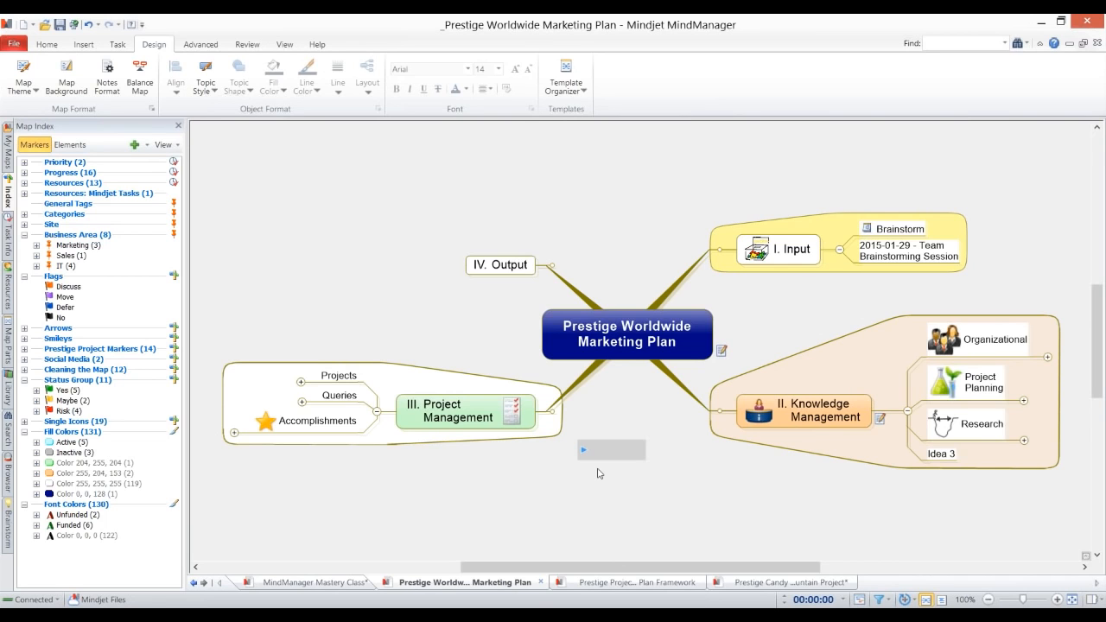
Step: Switch to the Prestige Candy Mountain Project map, collapse the detailed Prestige Project 2 branch and expand the index's fill and font color groups
click(762, 583)
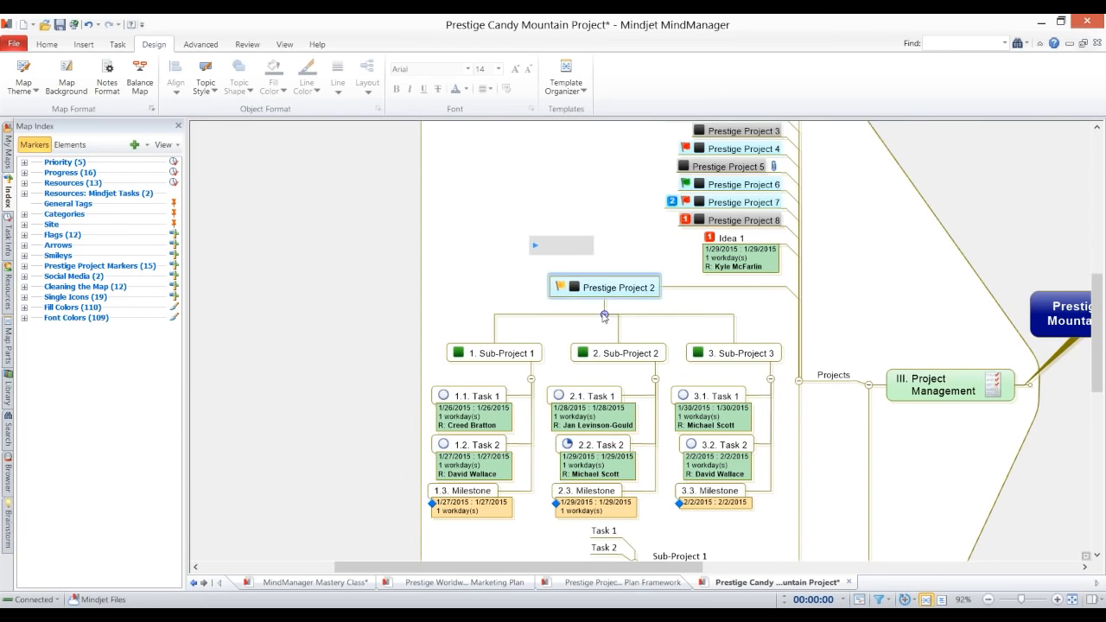
click(604, 316)
drag(382, 375, 249, 291)
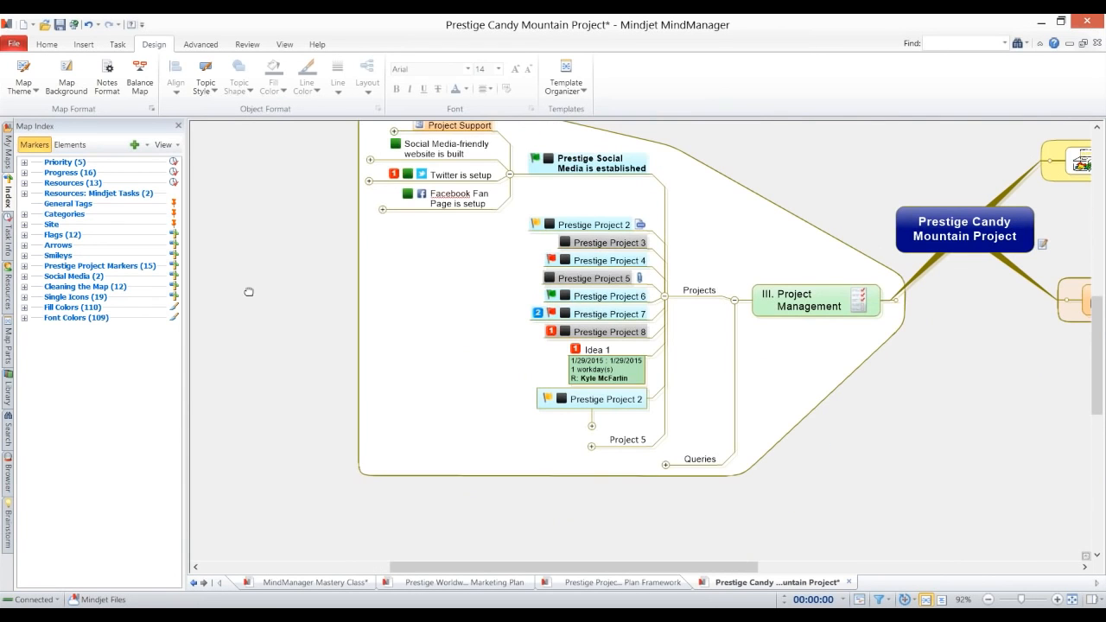
scroll(247, 377, up, 3)
click(25, 306)
click(24, 381)
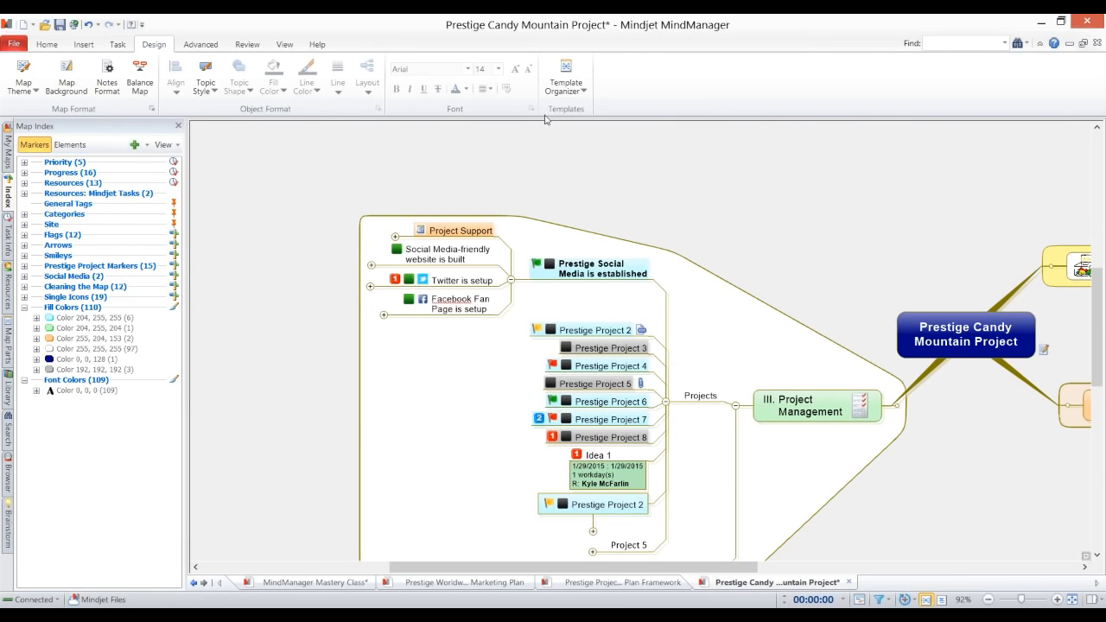
Step: Apply the _Prestige Worldwide Marketing Plan marker list to the Candy Mountain map and review its fill and font color markers
click(566, 89)
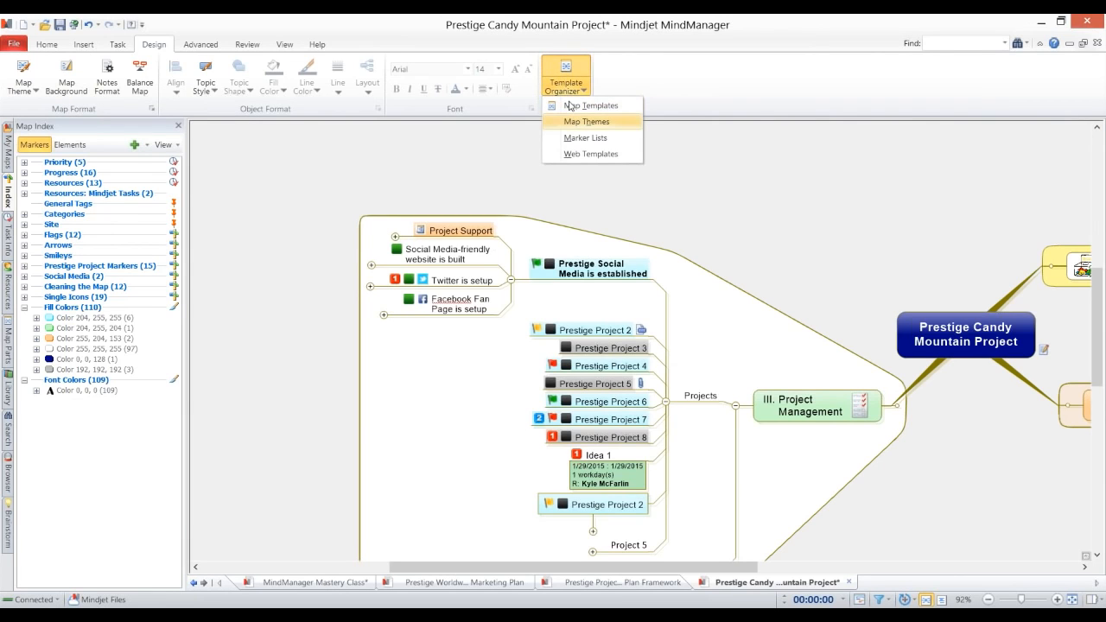
click(576, 137)
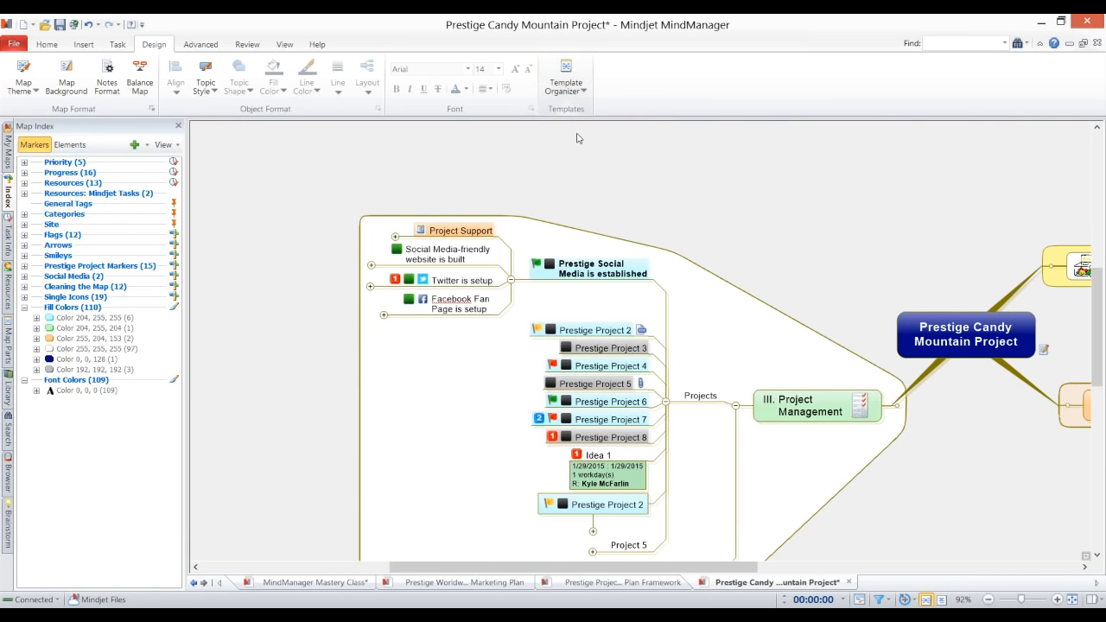
click(427, 208)
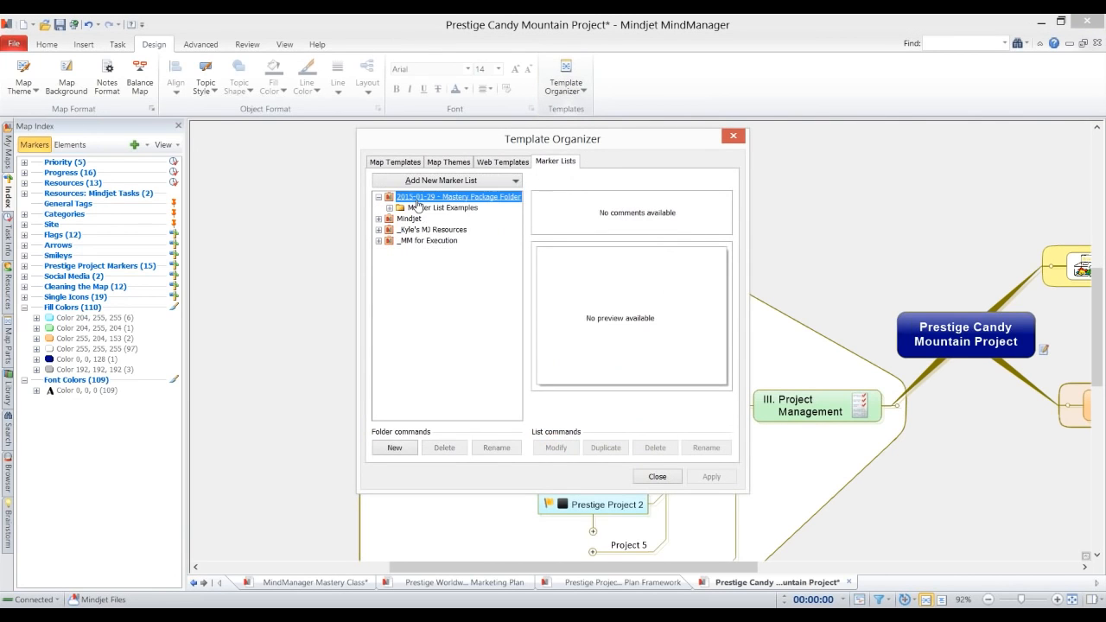
click(445, 222)
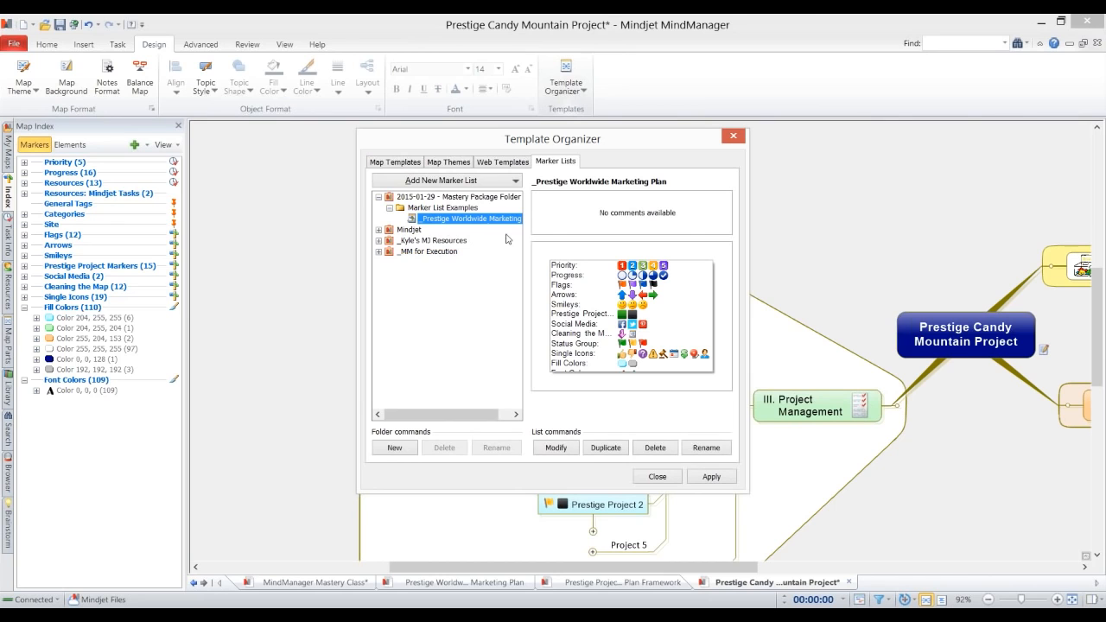
click(708, 476)
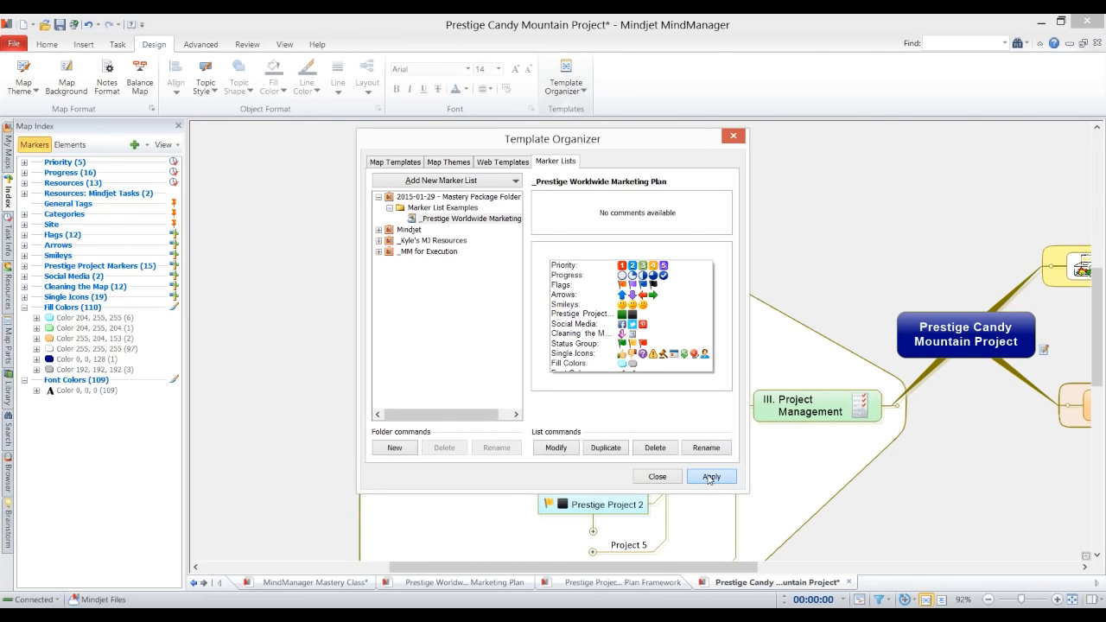
click(657, 476)
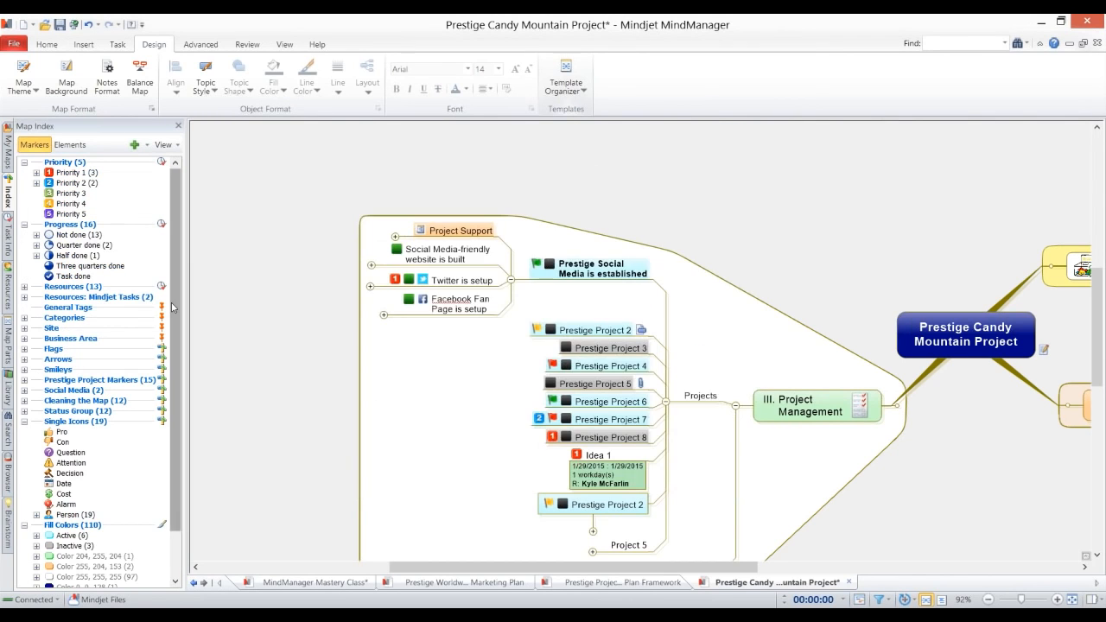
scroll(177, 350, down, 2)
click(37, 484)
click(37, 483)
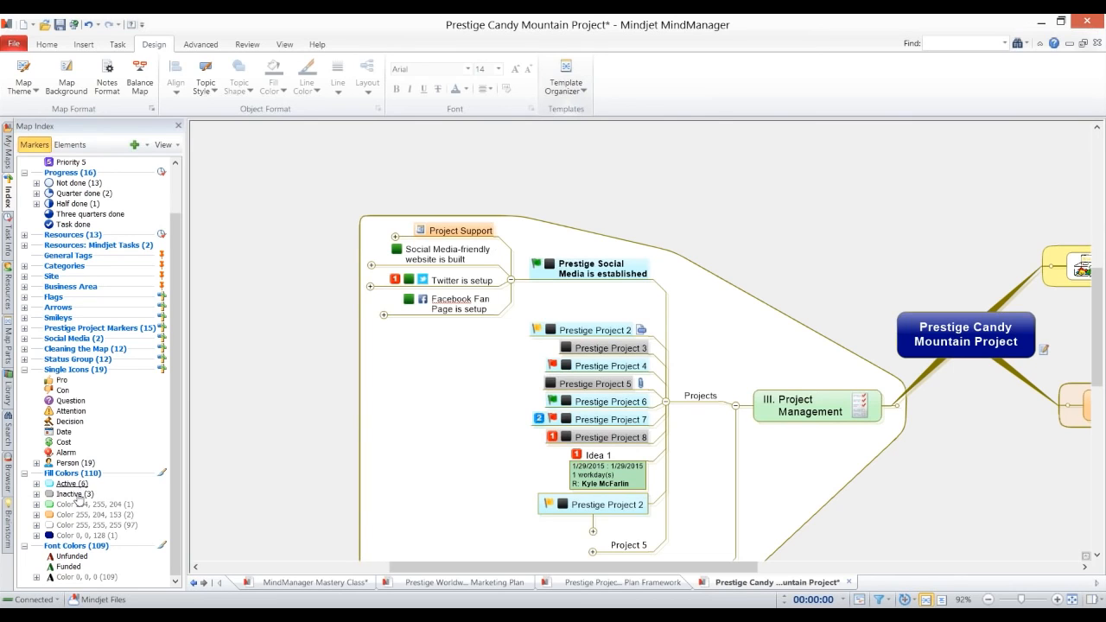
click(486, 363)
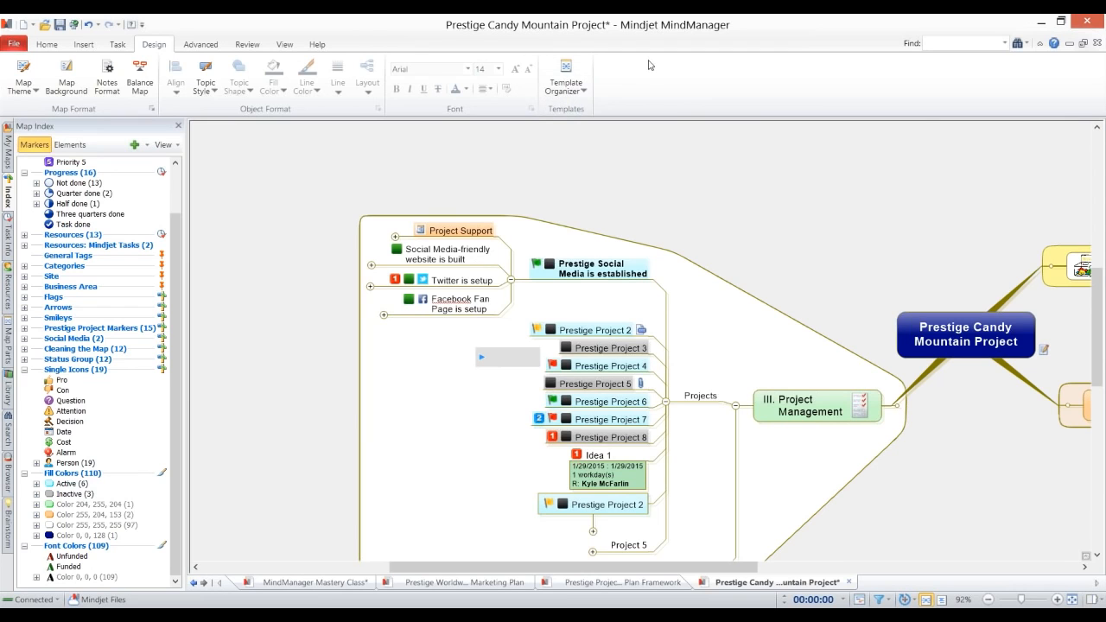
Step: Open the _Prestige Worldwide Marketing Plan map template from the Template Examples folder for modification
click(568, 84)
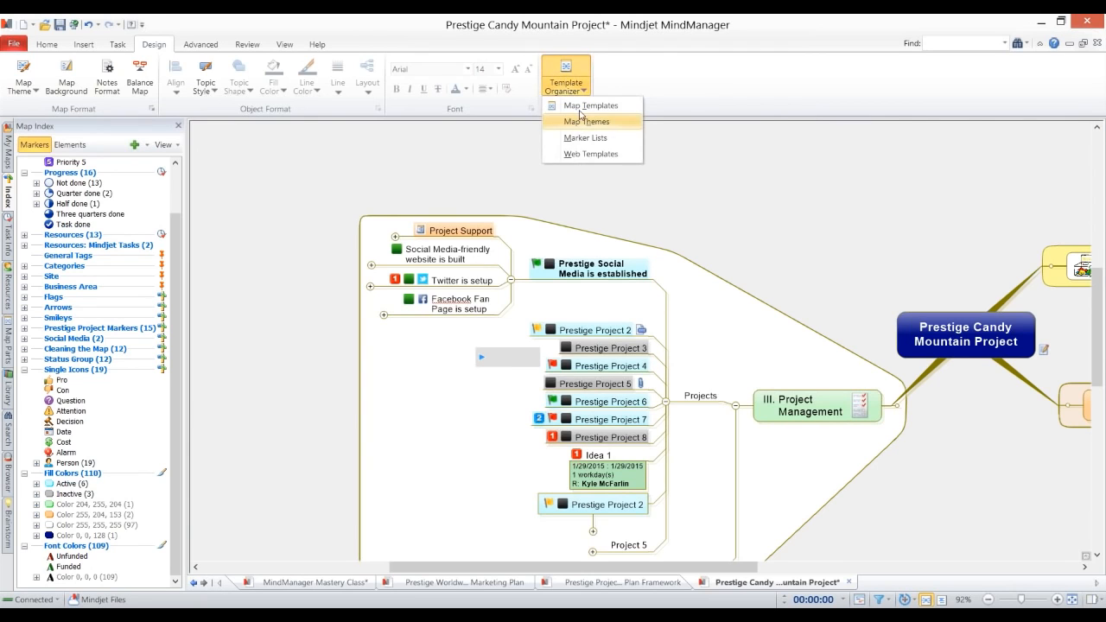
click(581, 107)
click(449, 199)
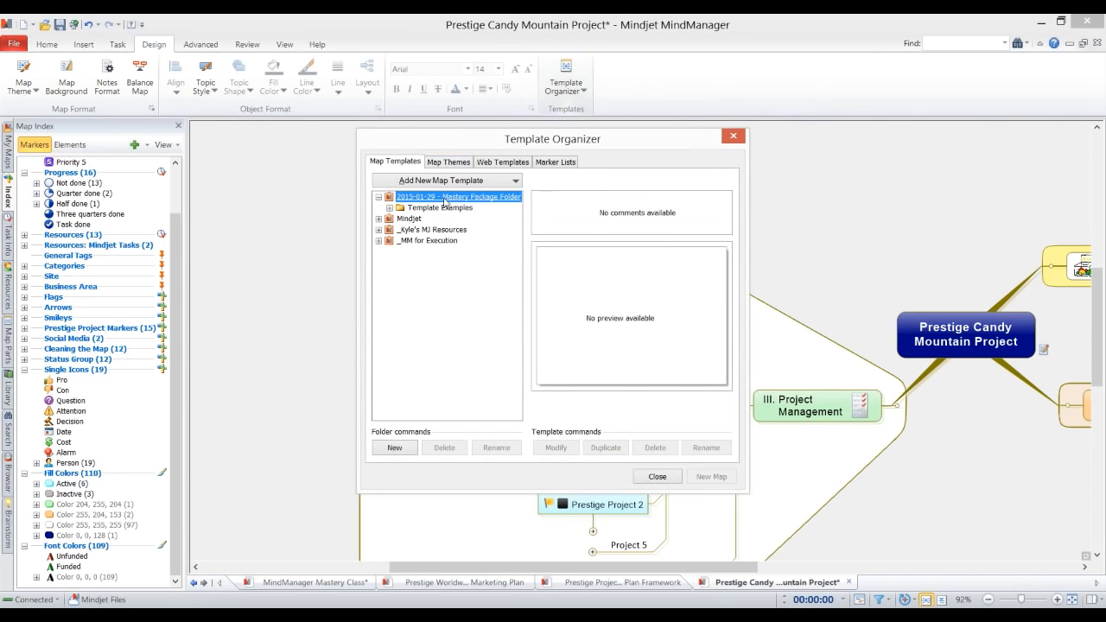
double_click(442, 208)
click(445, 220)
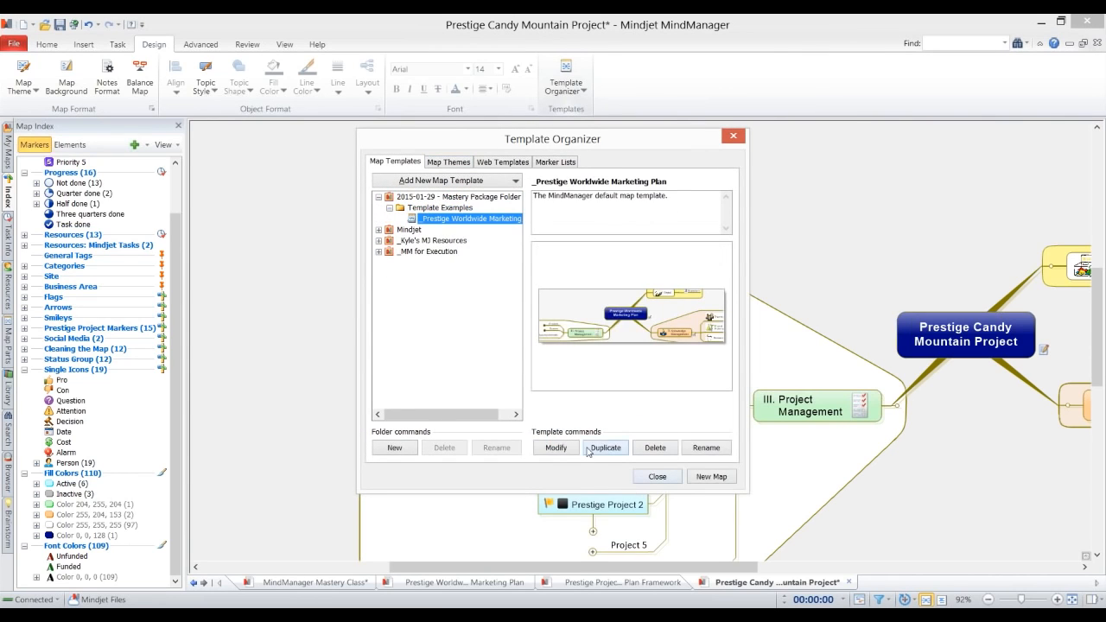
click(555, 448)
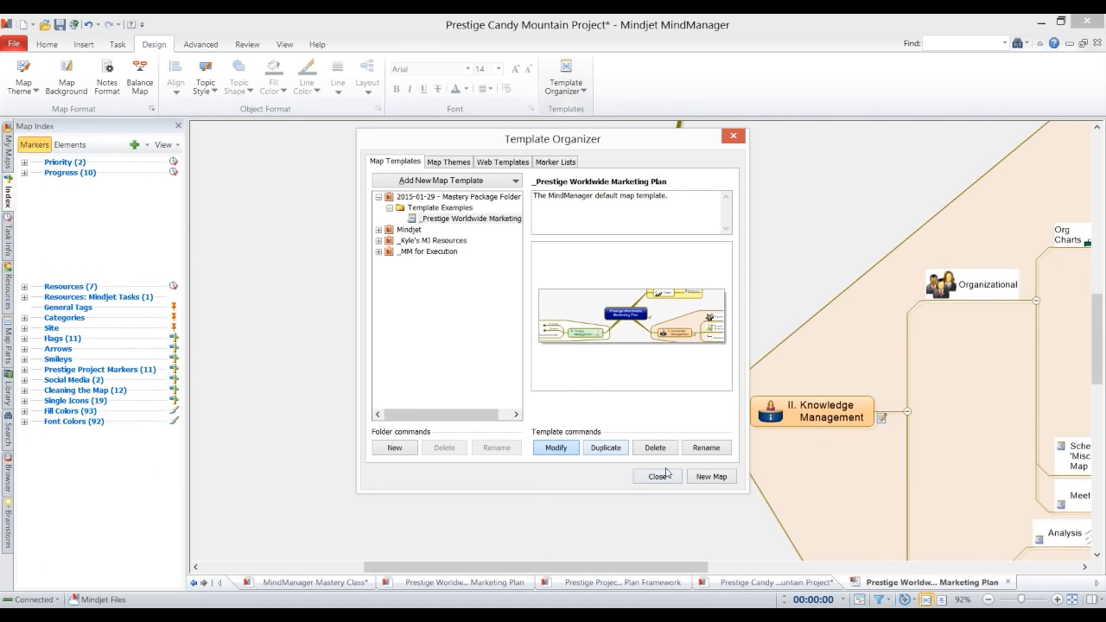
click(656, 476)
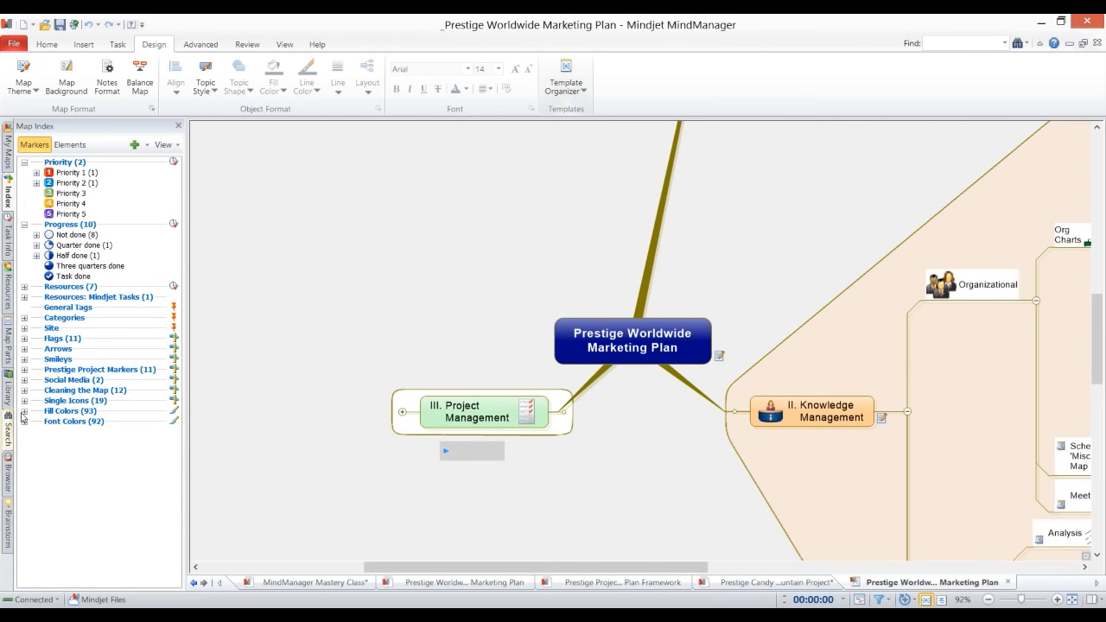
Step: Apply the _Prestige Worldwide Marketing Plan marker list to the open template and close the template
click(24, 411)
click(24, 484)
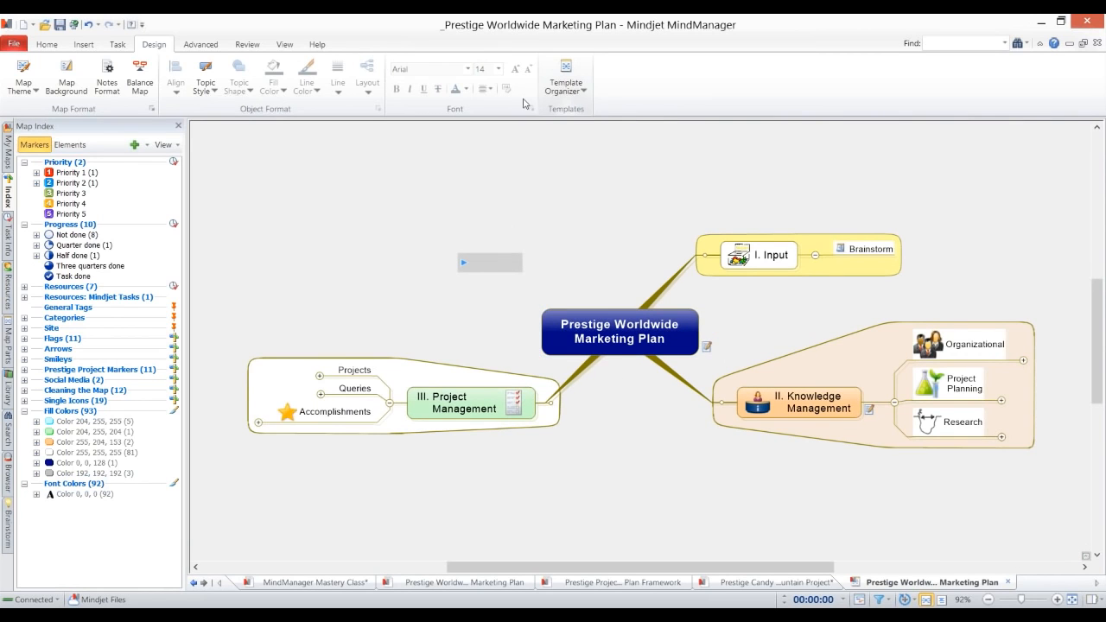
click(566, 90)
click(585, 138)
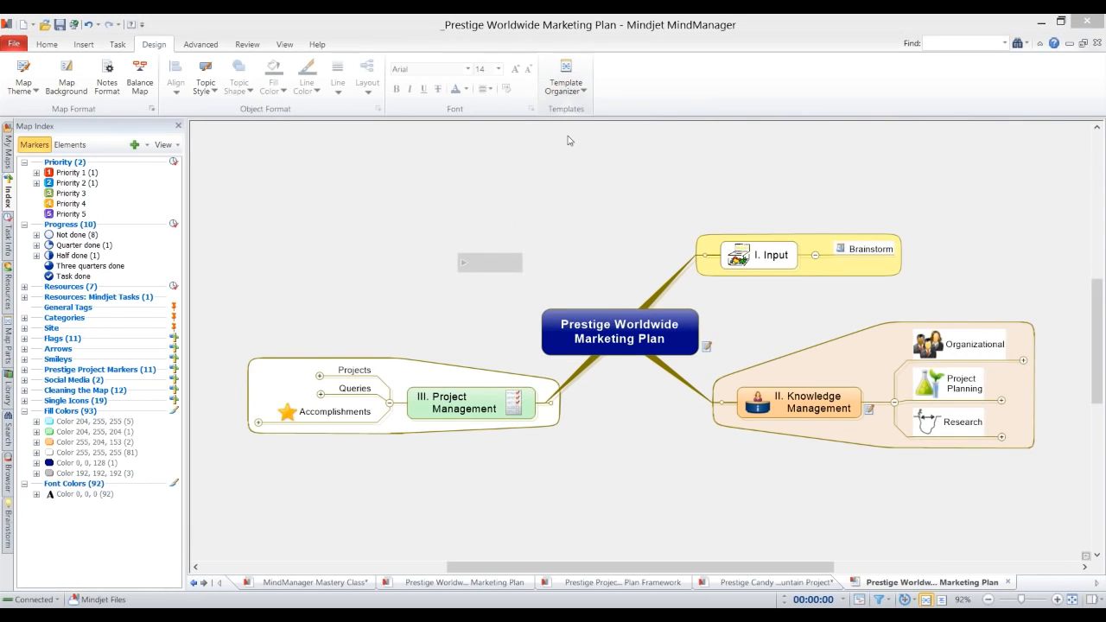
double_click(463, 199)
double_click(439, 209)
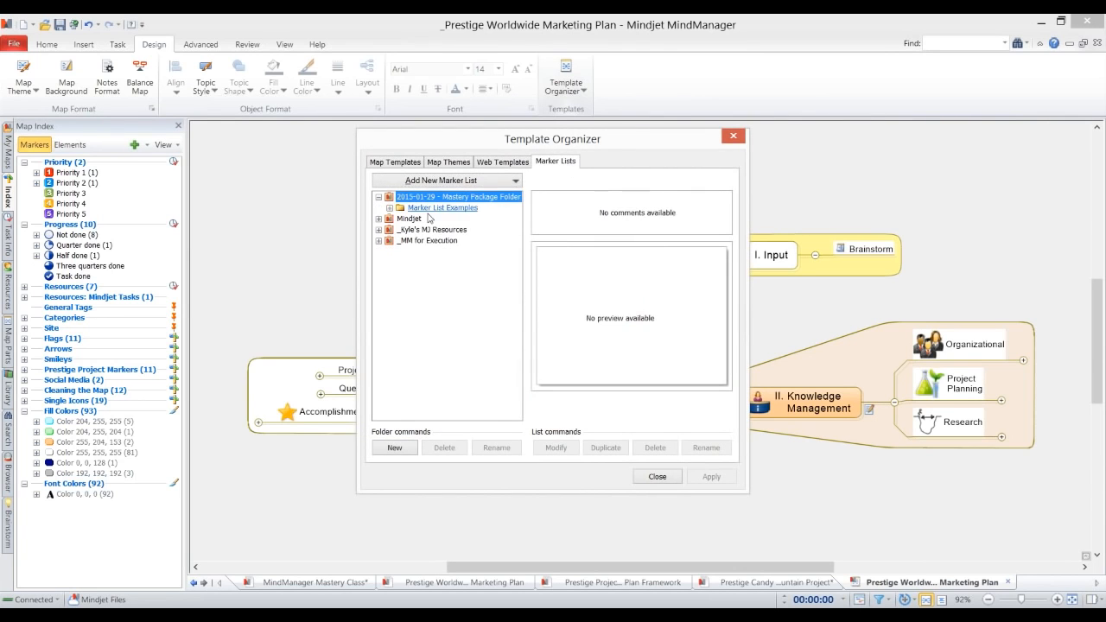
click(431, 221)
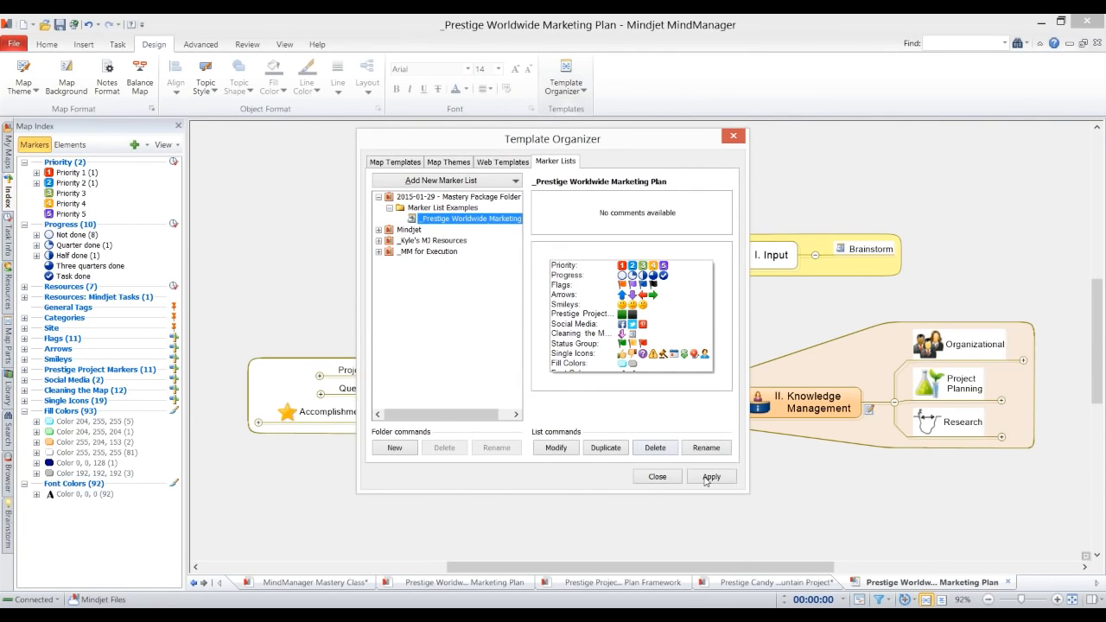
click(649, 478)
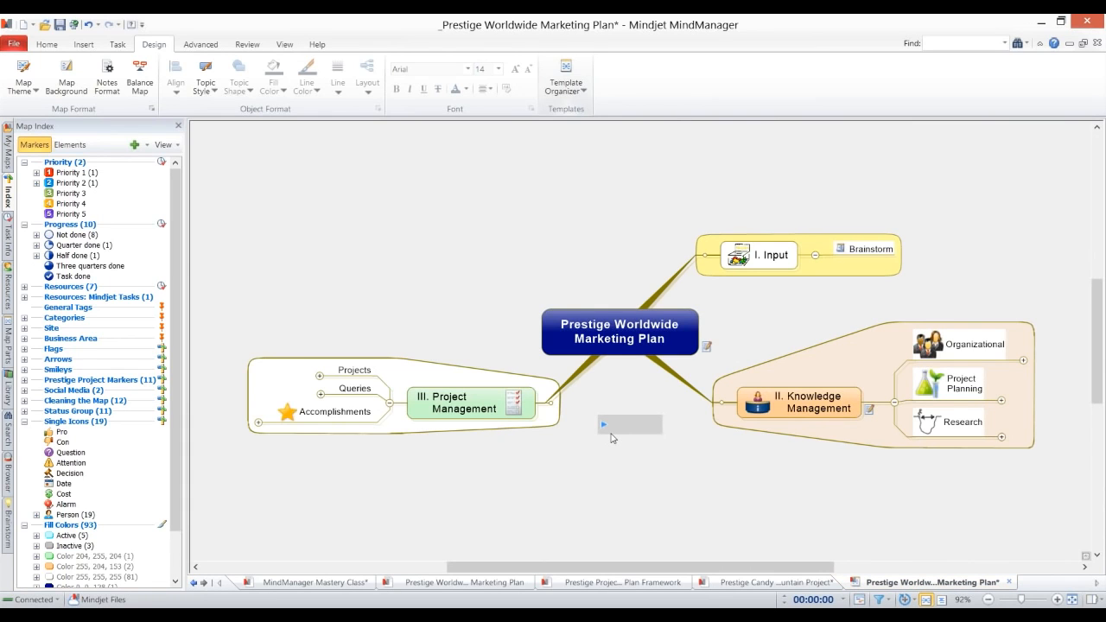
click(1008, 582)
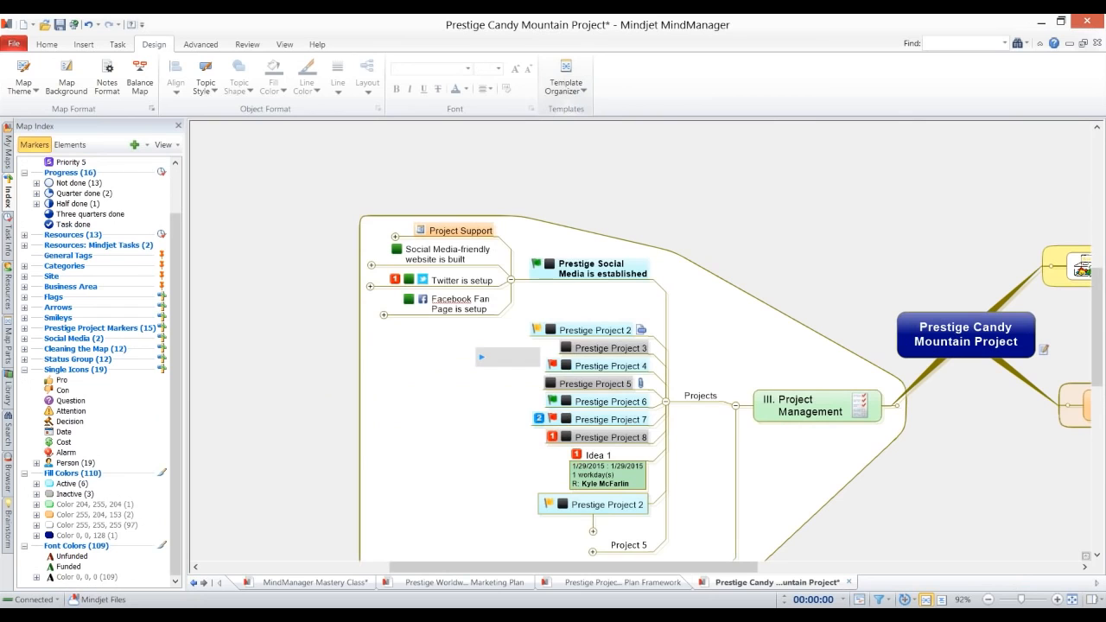
Step: Collapse the Prestige Social Media is established branch on the Candy Mountain map
drag(481, 419, 377, 358)
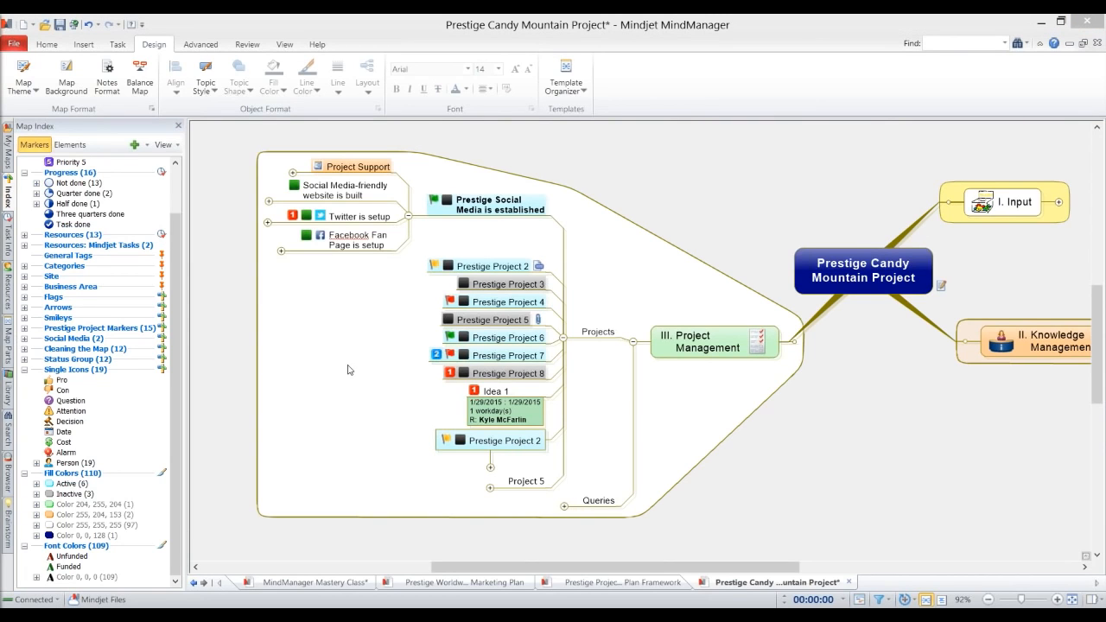
drag(353, 291, 364, 309)
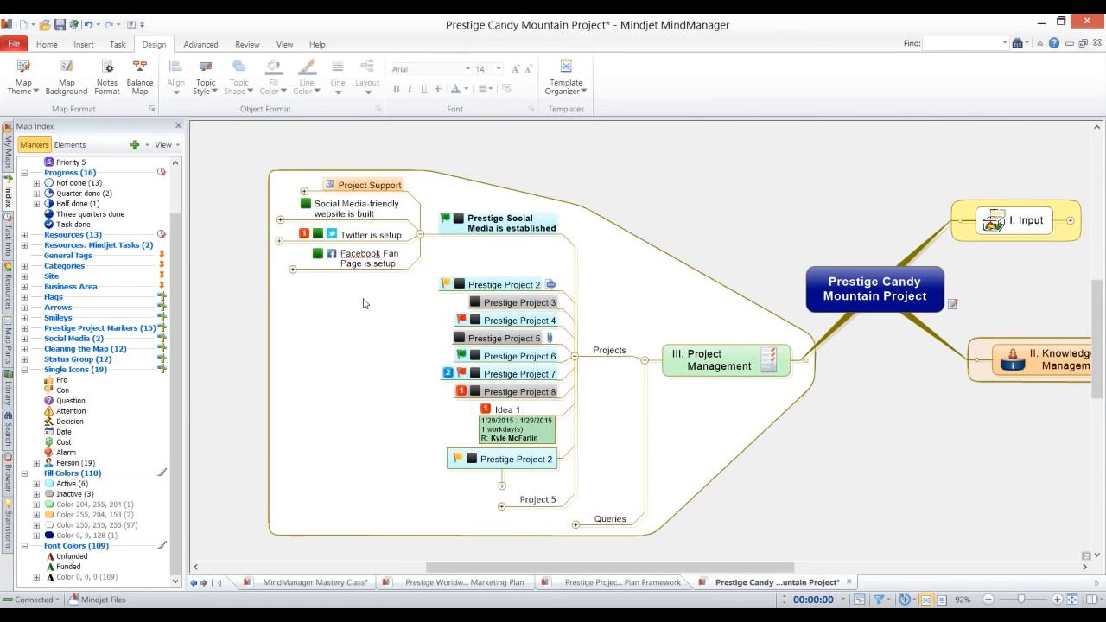
click(419, 234)
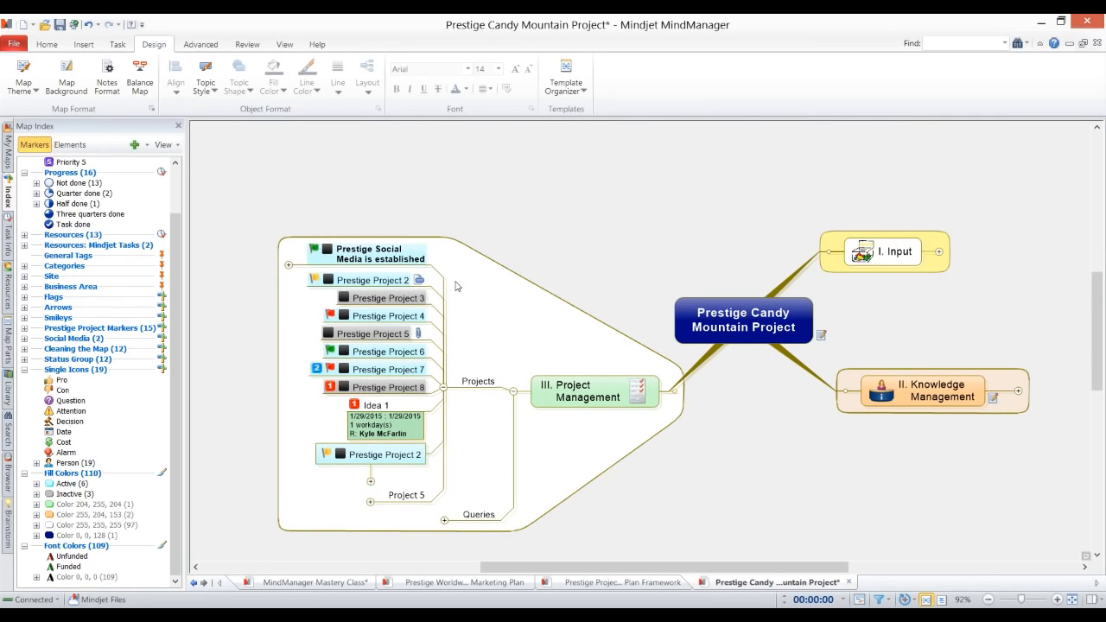
Step: Bring the _Prestige Worldwide Marketing Plan map to the front and collapse its Flags and Business Area marker groups in the index
click(329, 582)
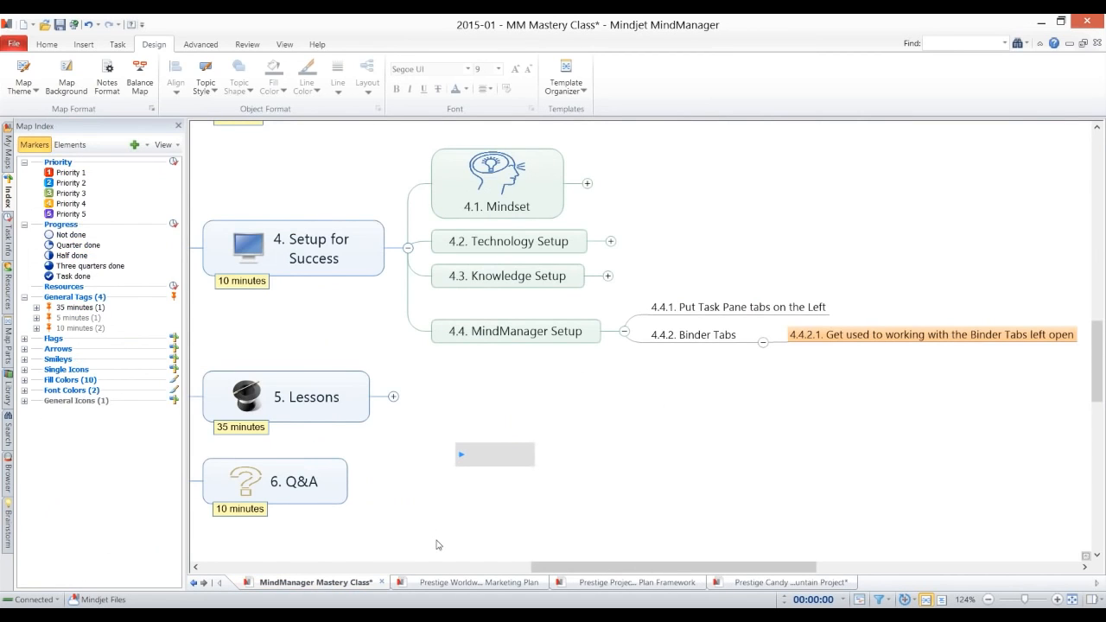
click(446, 585)
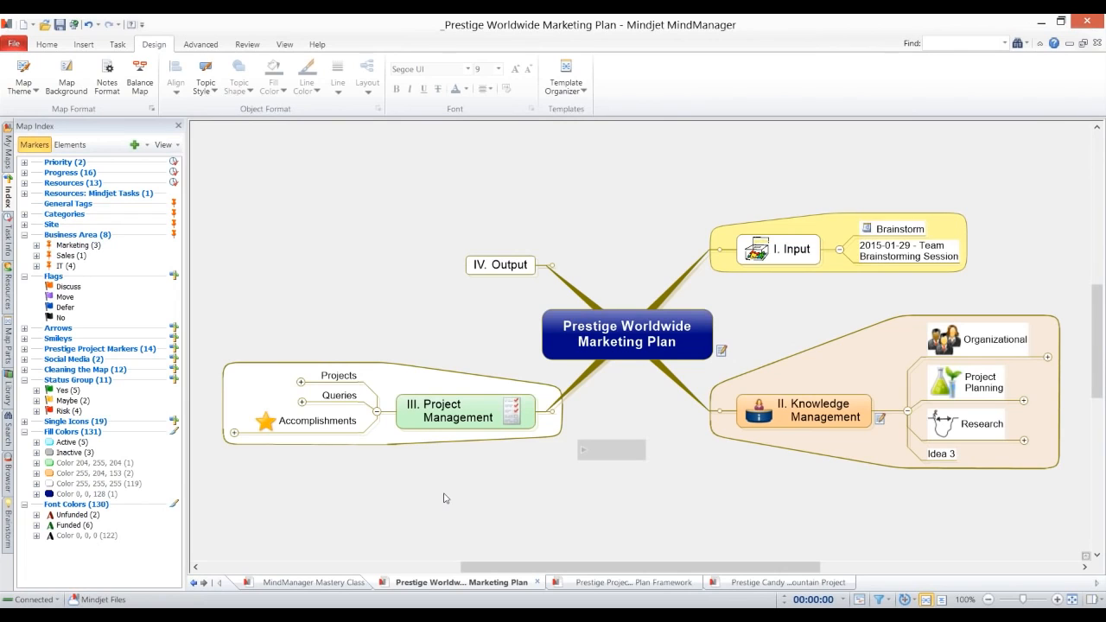
click(24, 277)
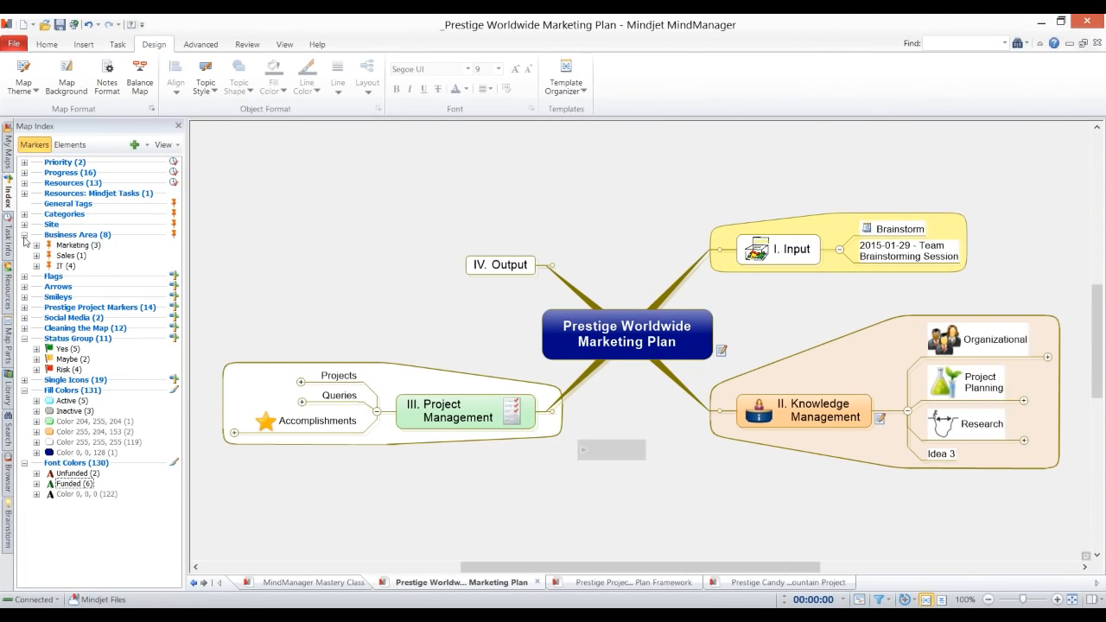
click(24, 234)
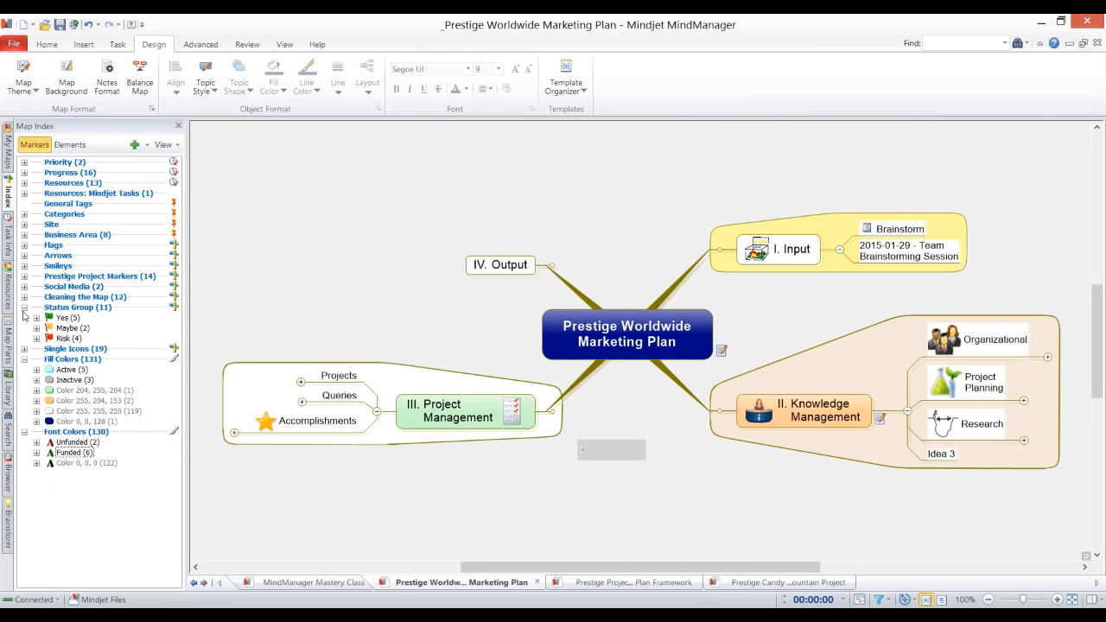
click(24, 307)
click(24, 308)
Step: Expand the Yes marker in the Status Group and locate each topic listed under it on the map, ending with Prestige Project 6
click(36, 318)
click(81, 329)
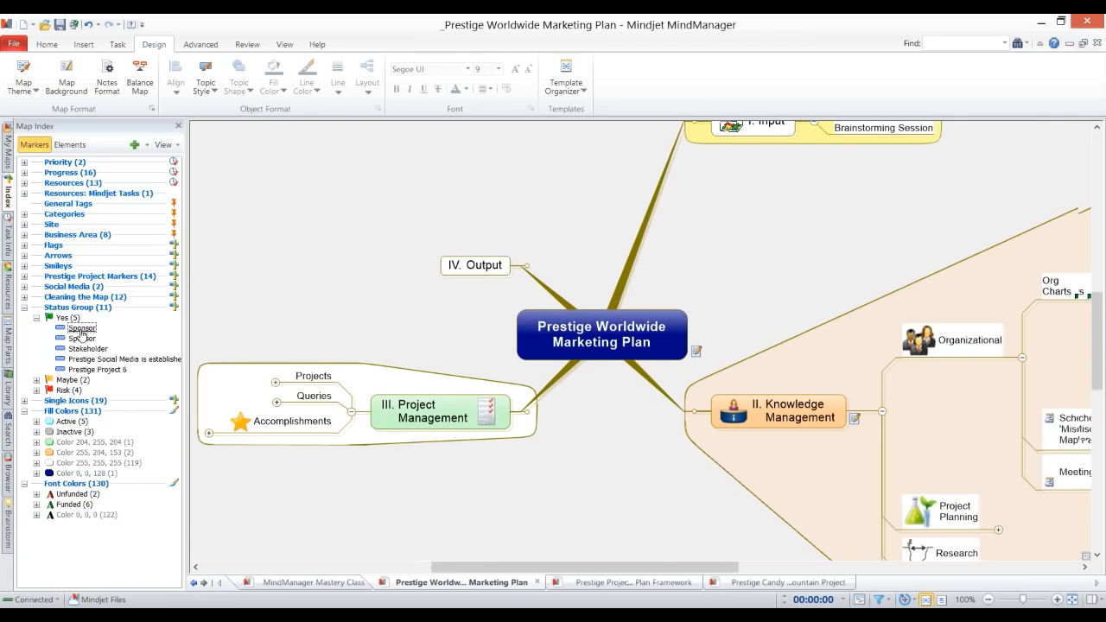
click(82, 340)
click(83, 350)
click(83, 360)
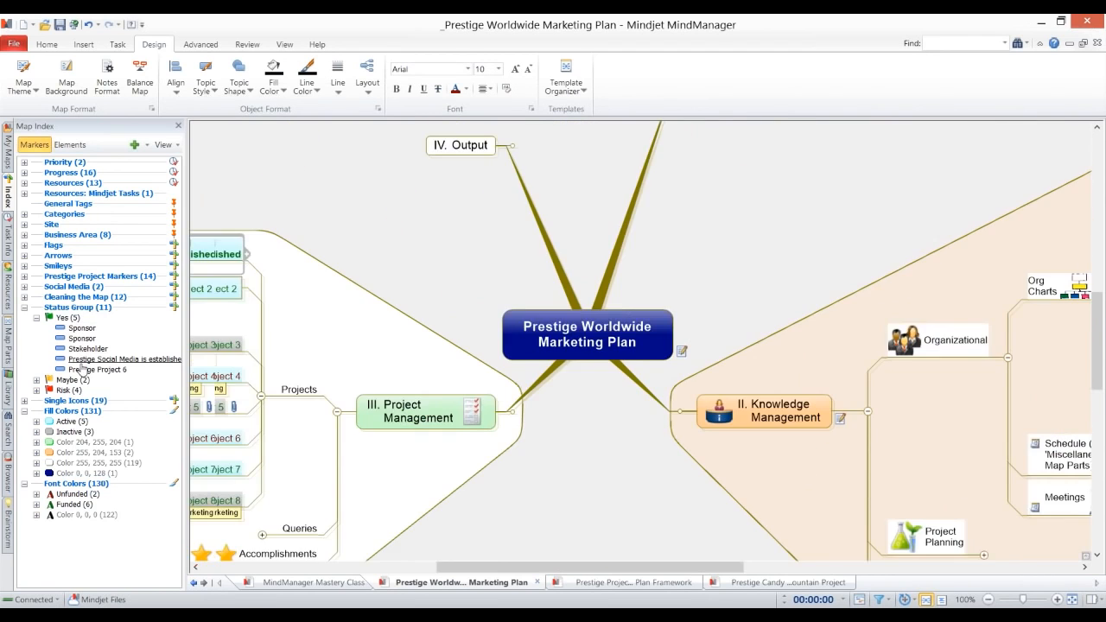
click(83, 369)
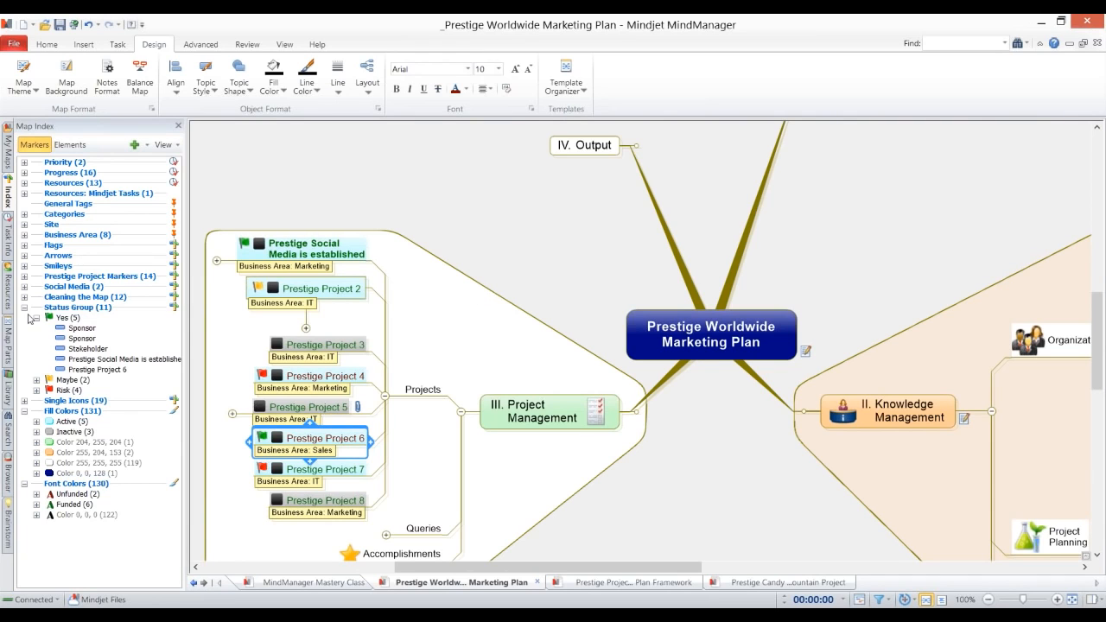
Step: Collapse the Yes marker, expand Maybe, and locate its Stakeholder and Prestige Project 2 topics on the map
click(37, 318)
click(36, 328)
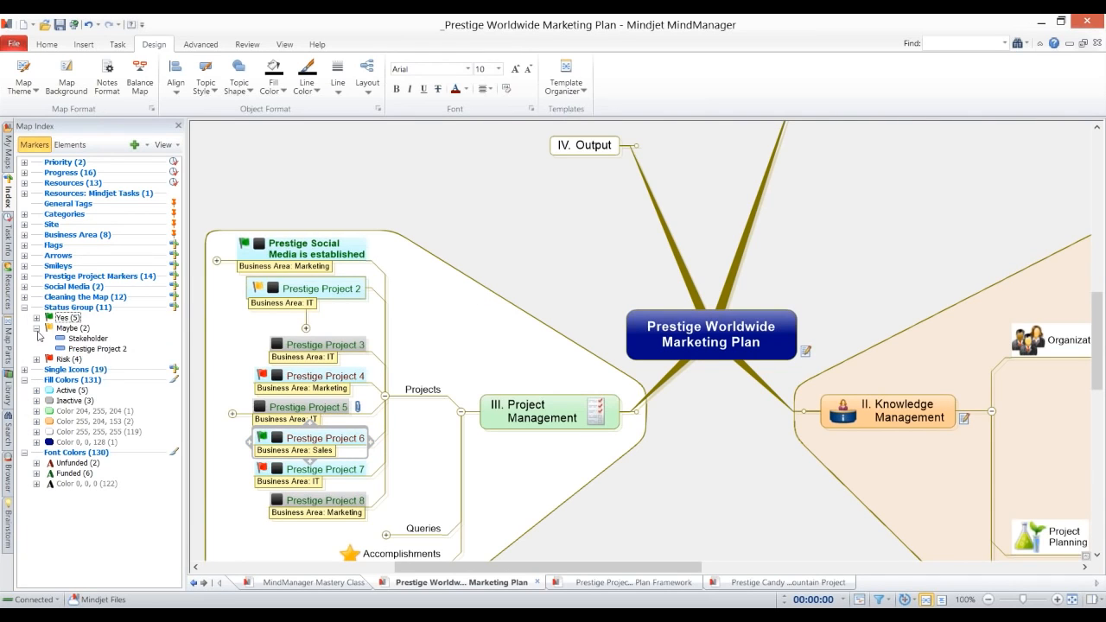
click(87, 337)
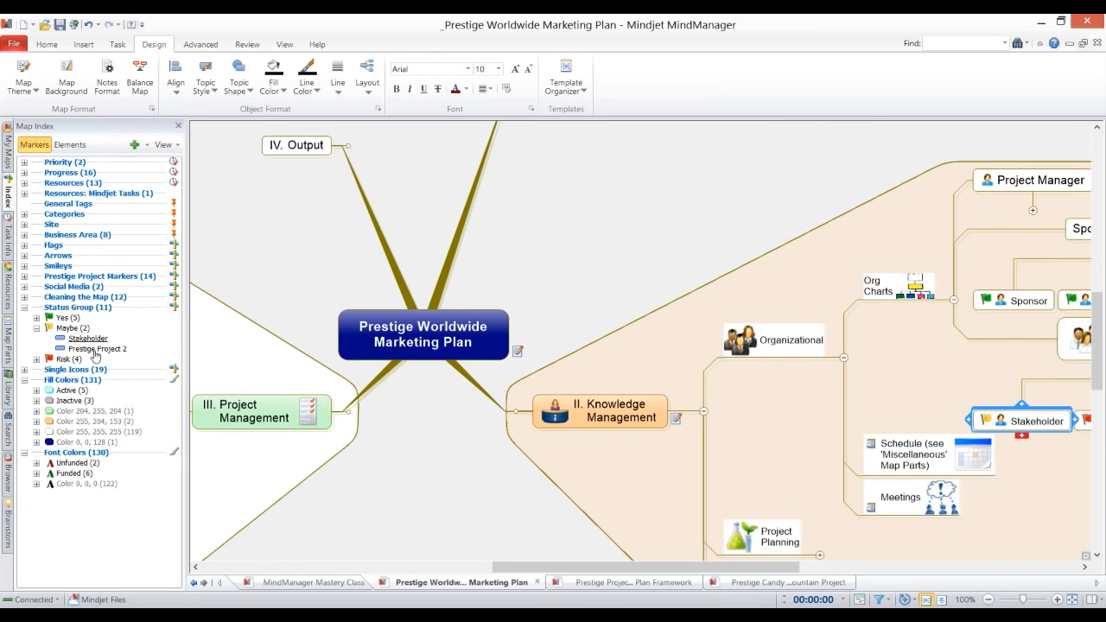
click(97, 348)
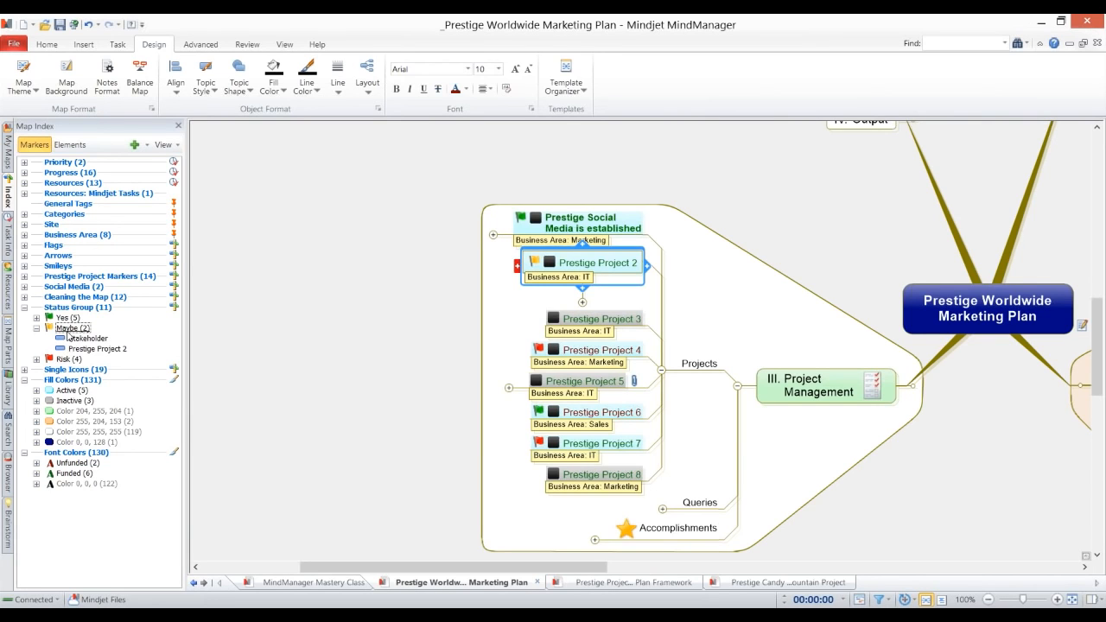
Step: Quick-filter the map to show only topics with the Maybe marker and look over both filtered branches
right_click(71, 329)
mouse_move(159, 439)
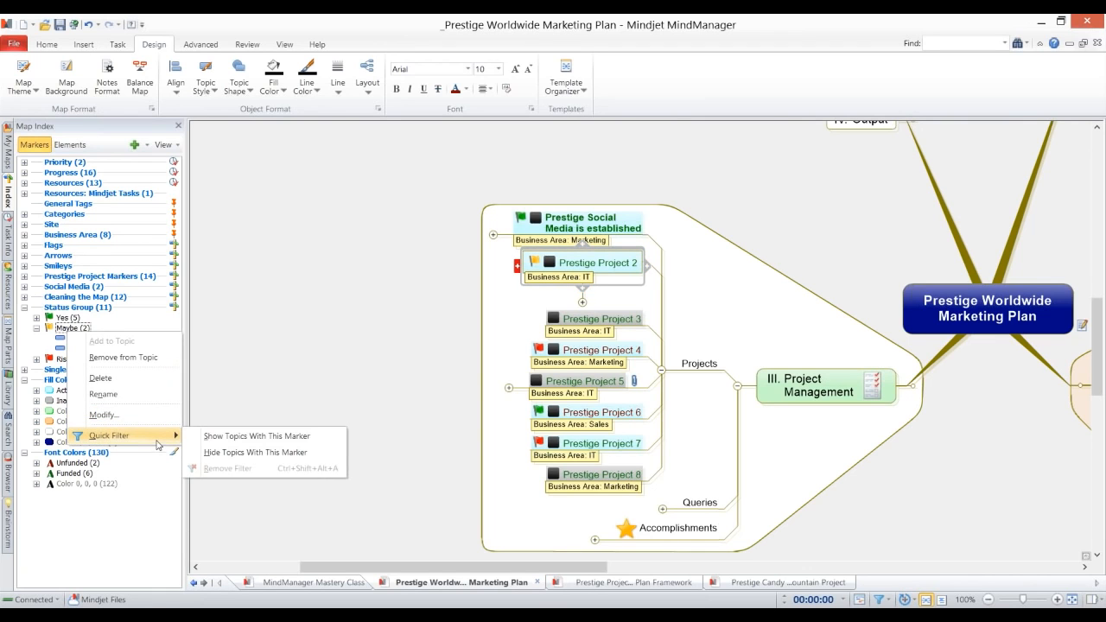
click(272, 438)
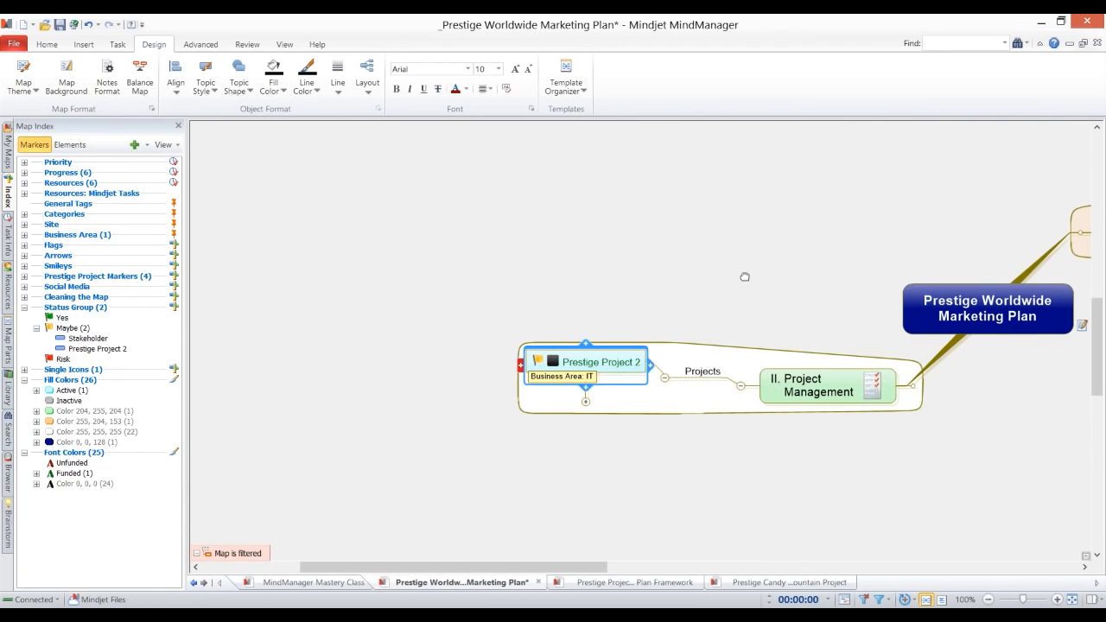
drag(451, 296, 406, 291)
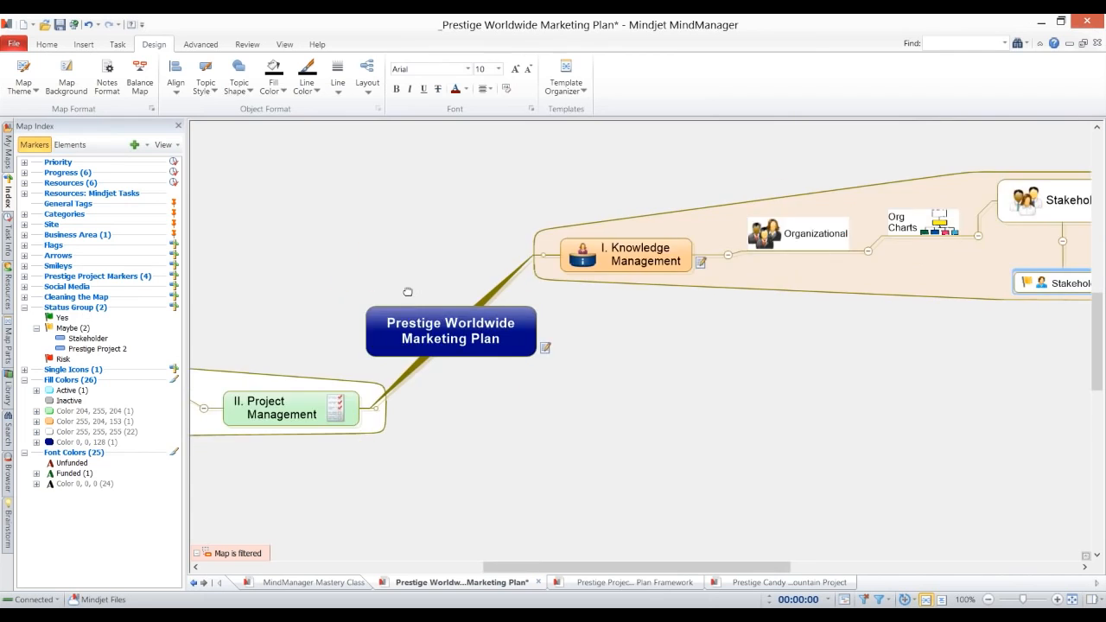
drag(706, 287, 1061, 283)
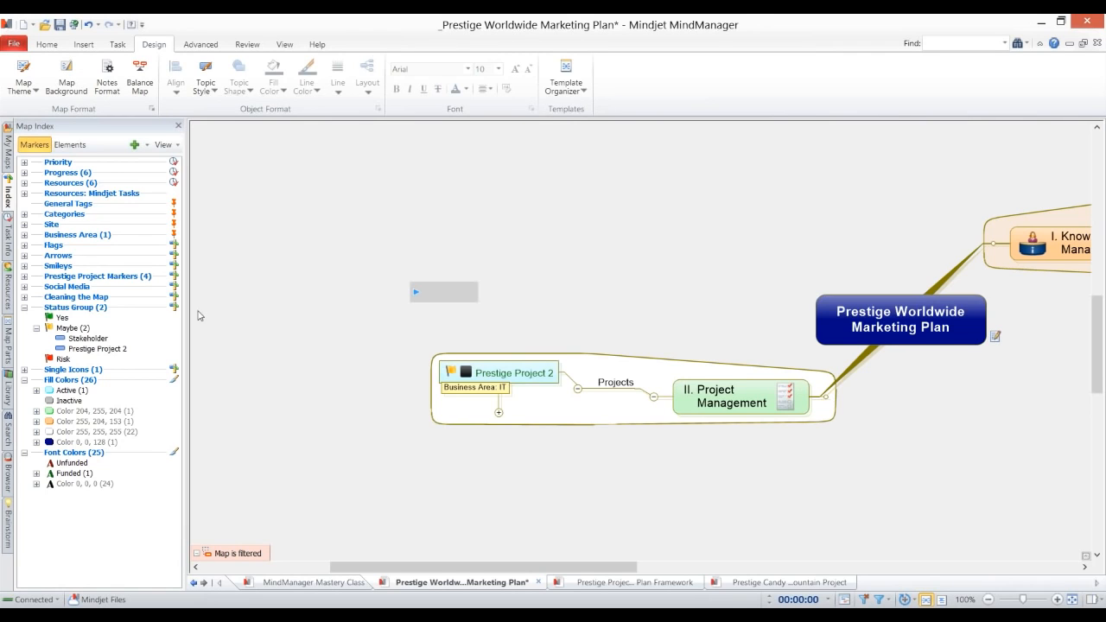
Step: Close the Map Index pane and remove the filter from the map
click(178, 125)
click(69, 554)
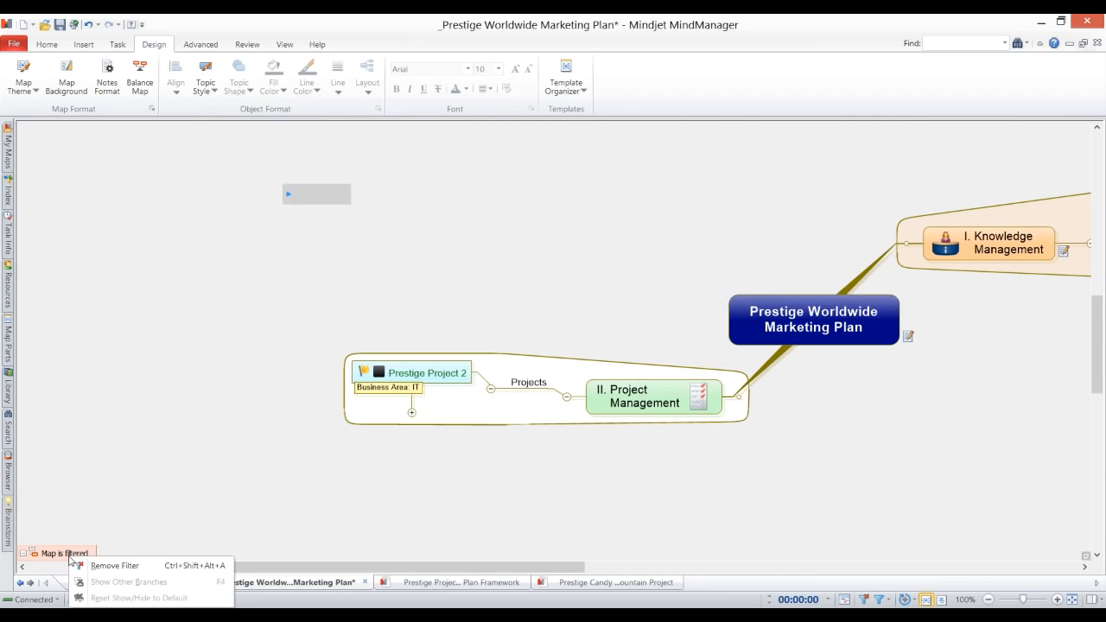
click(79, 565)
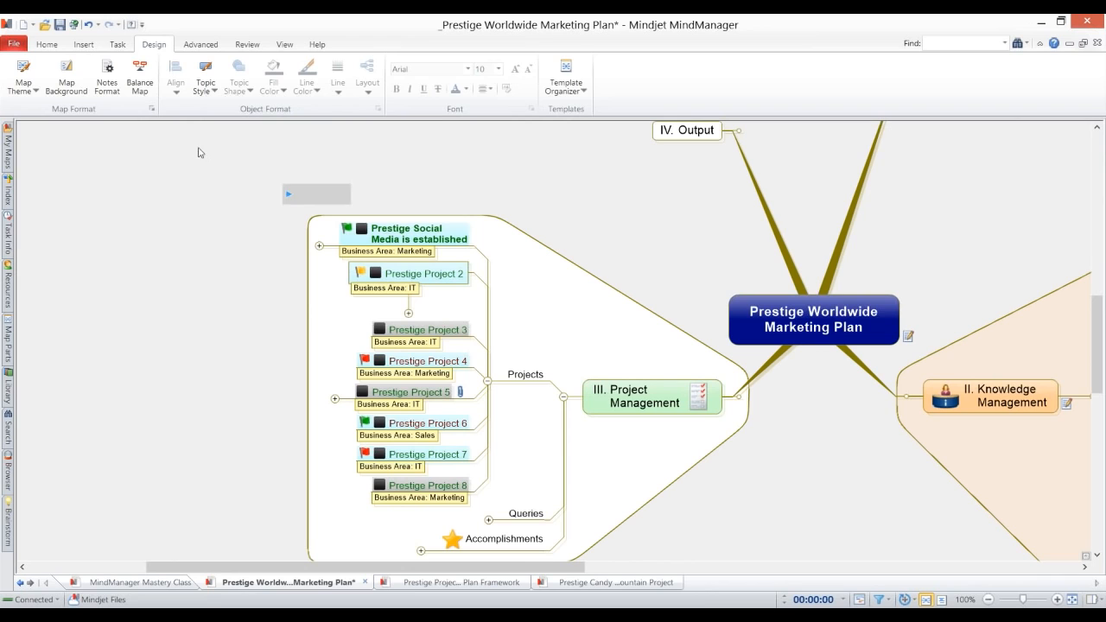
Step: Focus the map on the Prestige Social Media is established topic, followed by the Prestige Project 2 topic
click(412, 239)
key(F3)
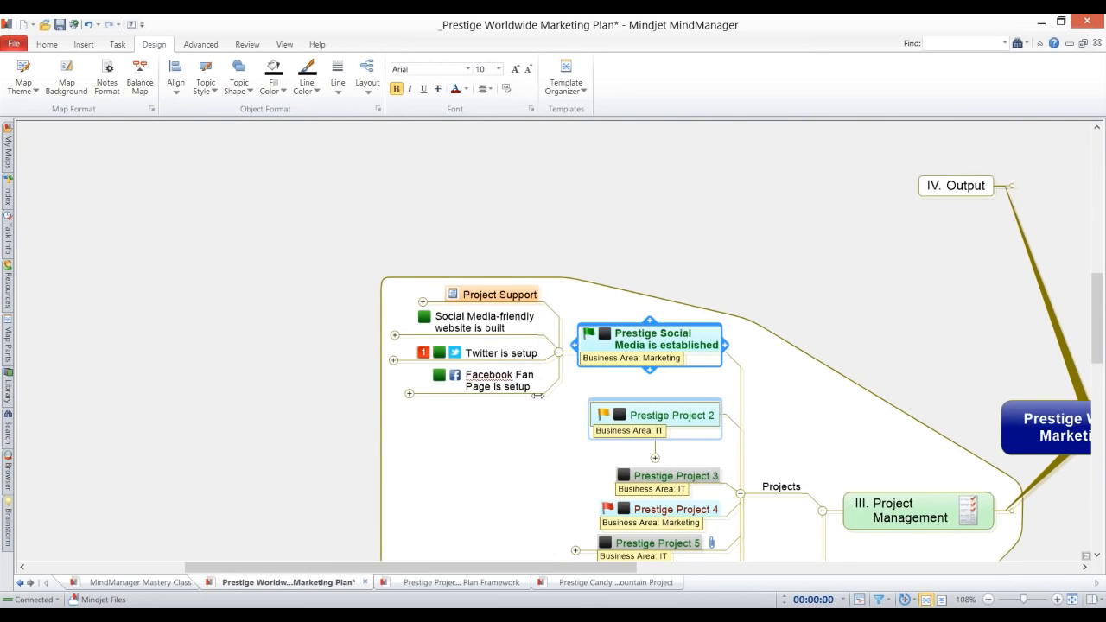
ctrl+scroll(675, 418, up, 1)
click(680, 429)
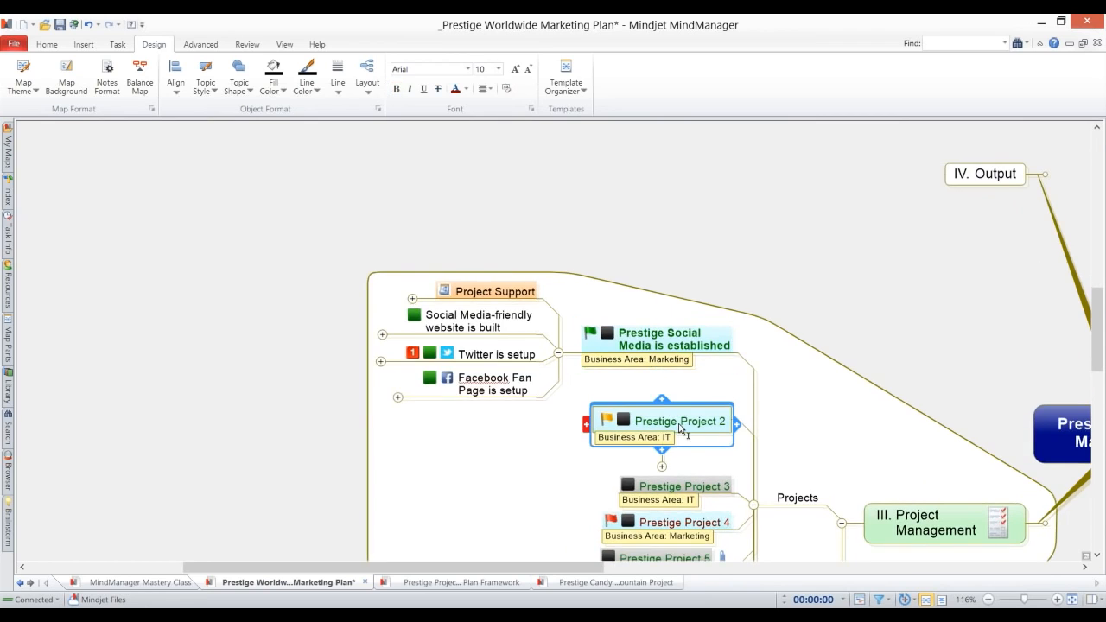
key(F3)
Step: Isolate Sub-Project 2 of Prestige Project 2 with Show Branch Alone
click(566, 287)
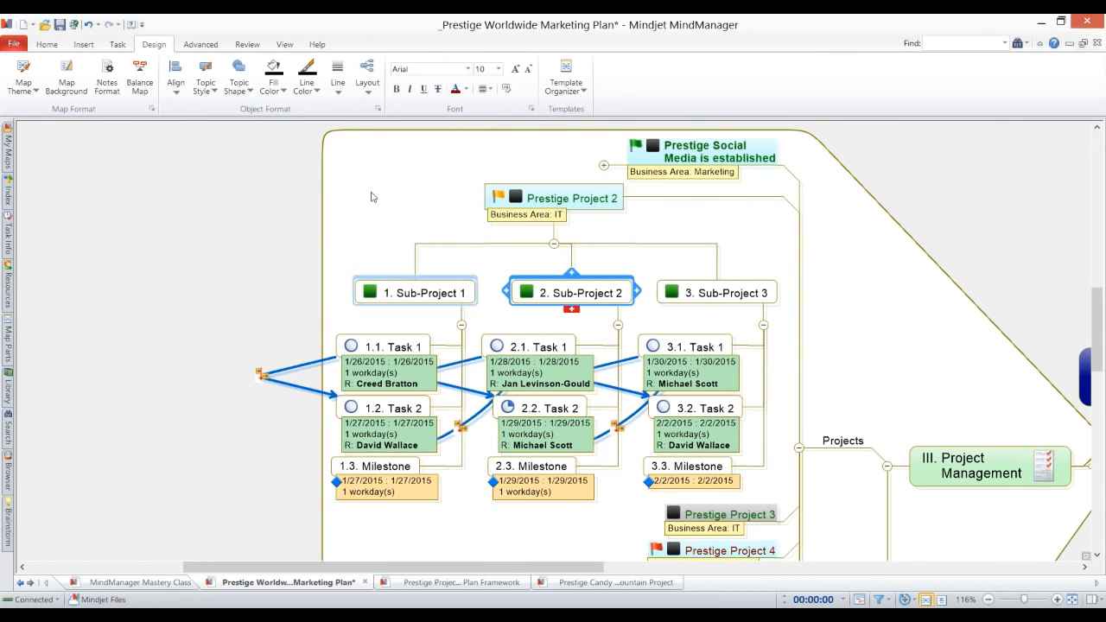
click(283, 45)
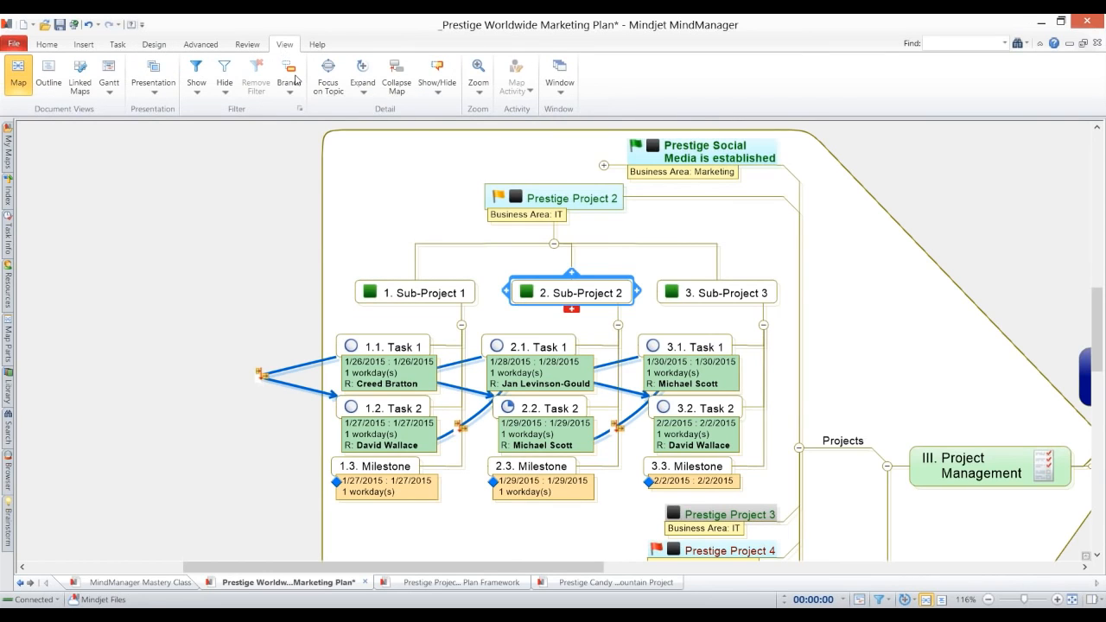
click(289, 82)
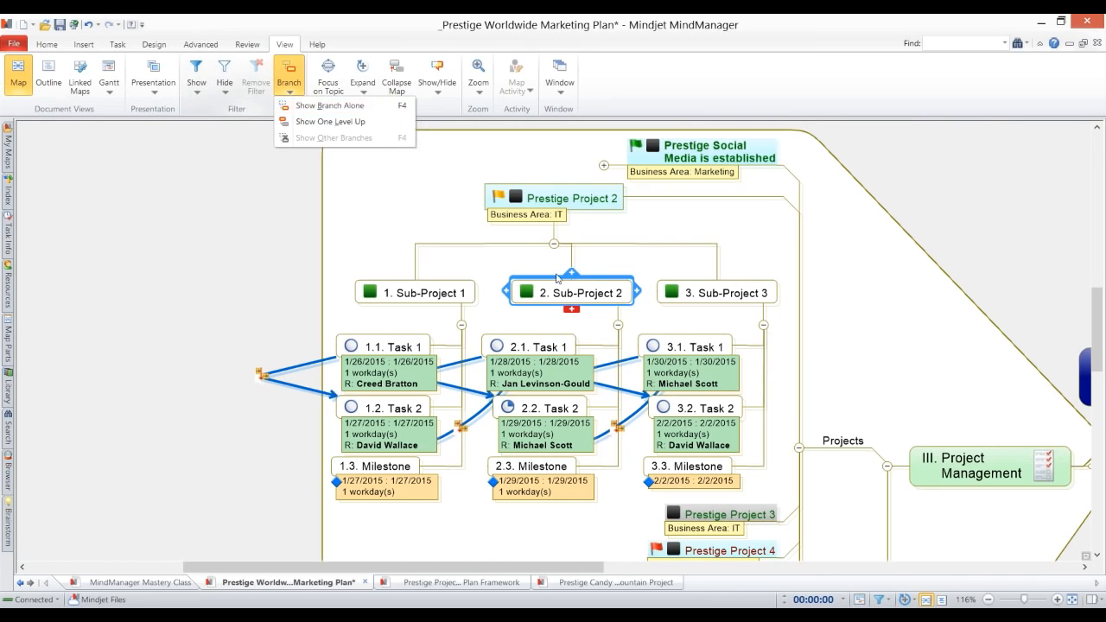
click(558, 279)
key(F4)
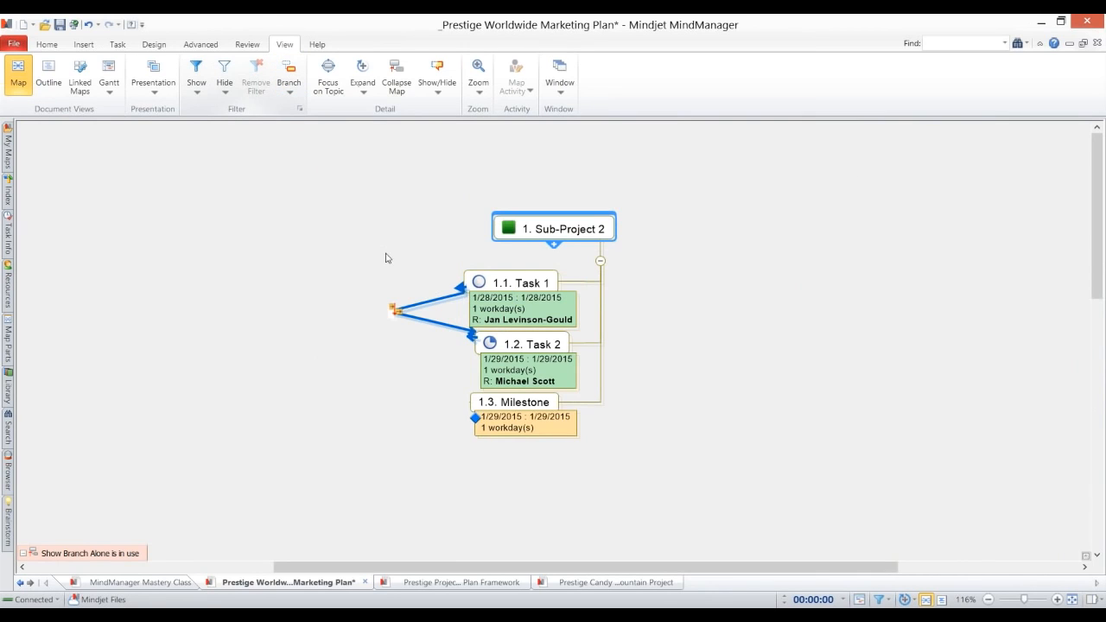
Step: Save and close the _Prestige Worldwide Marketing Plan map, and reopen it from the recent files
click(60, 27)
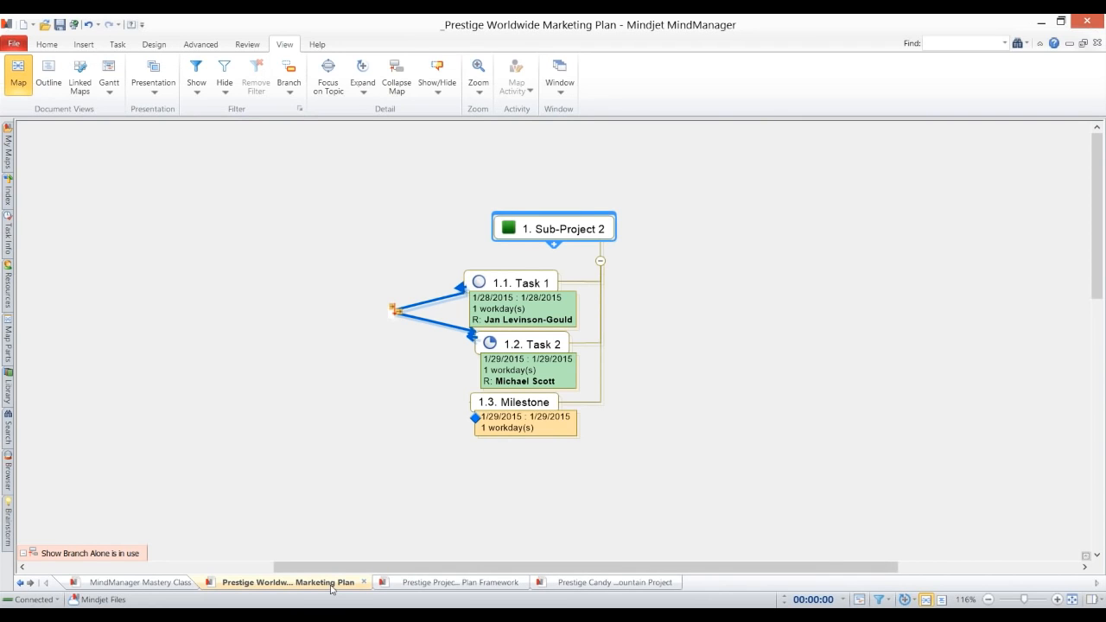
click(364, 583)
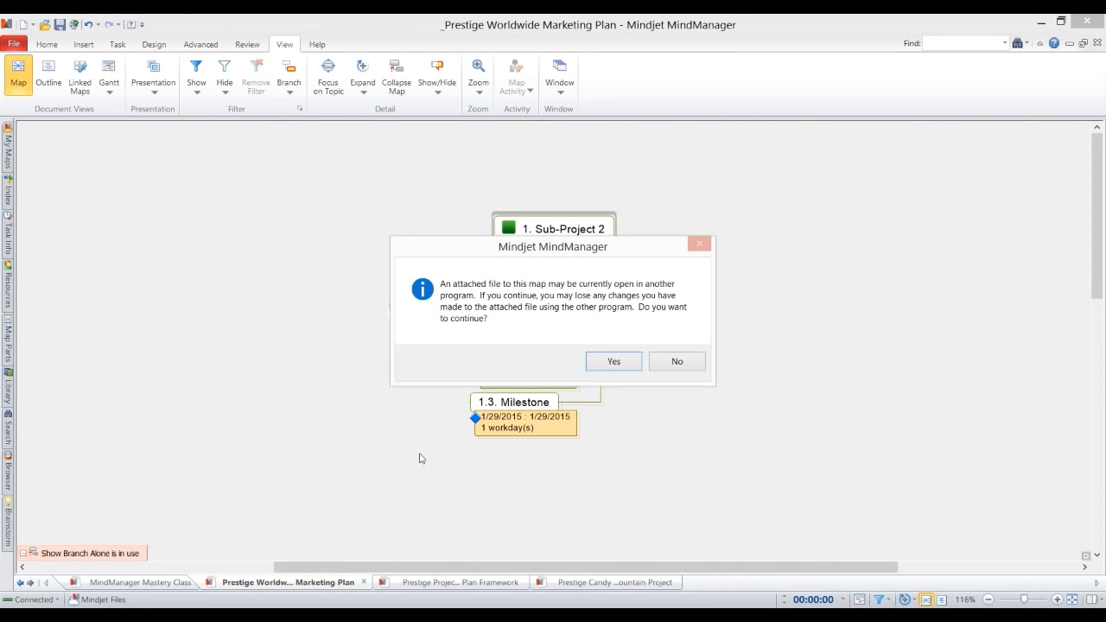
click(617, 362)
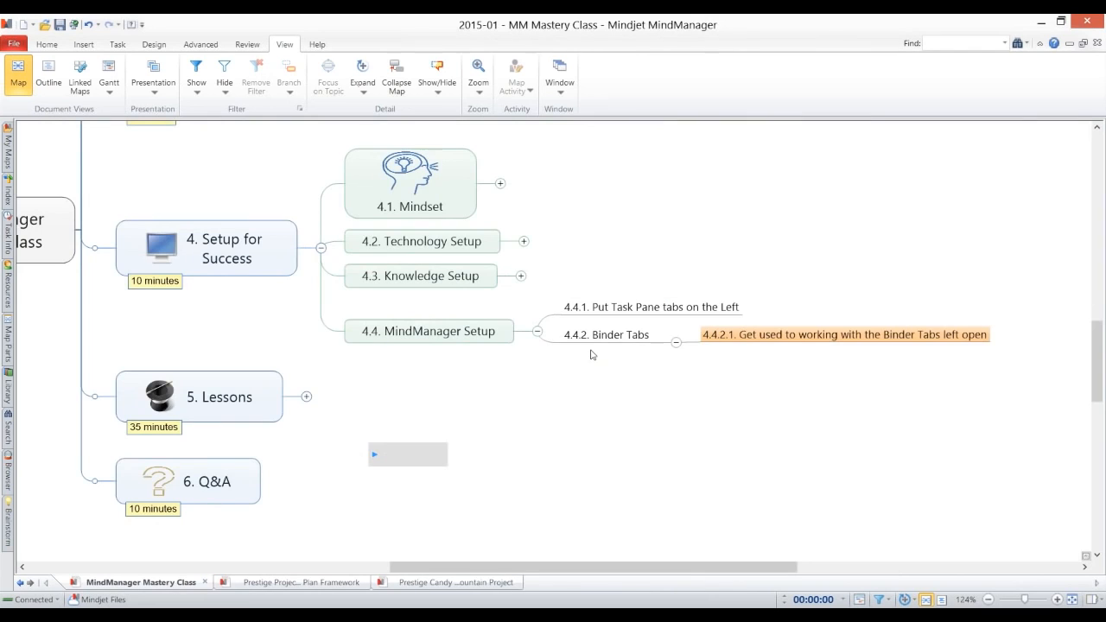
click(23, 49)
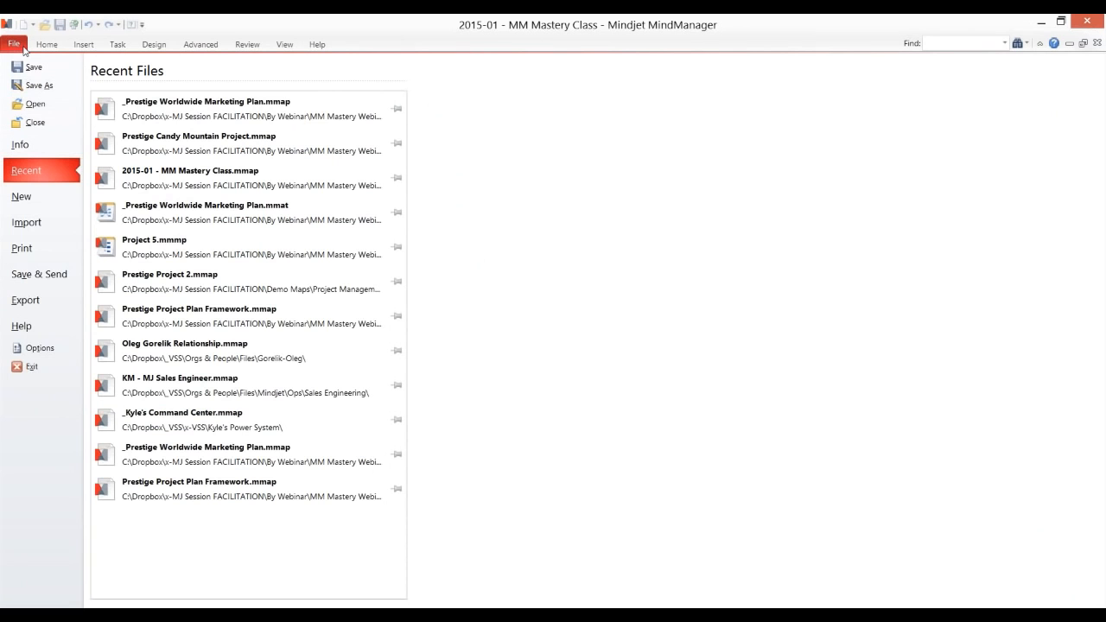
click(227, 108)
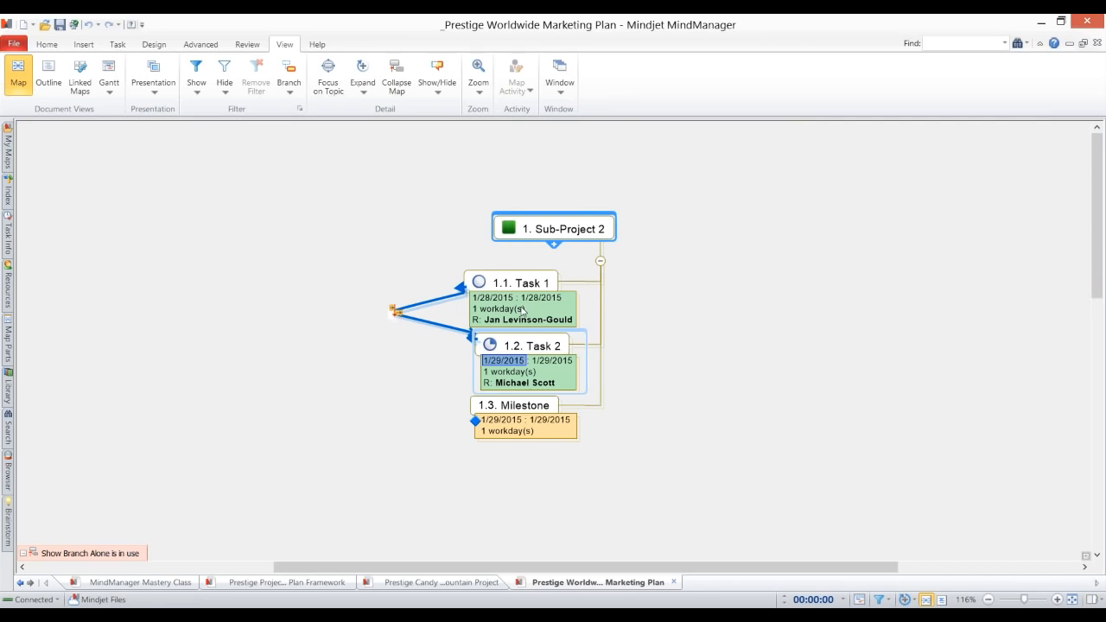
Step: Reveal the levels above Sub-Project 2 one at a time up to the Projects branch
click(292, 88)
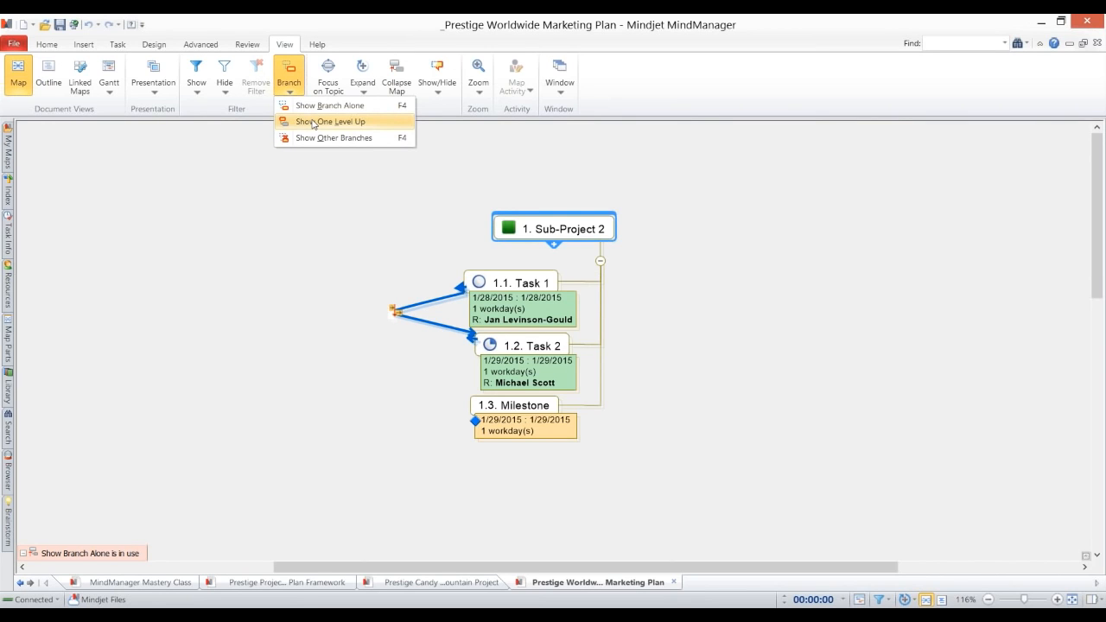
click(329, 122)
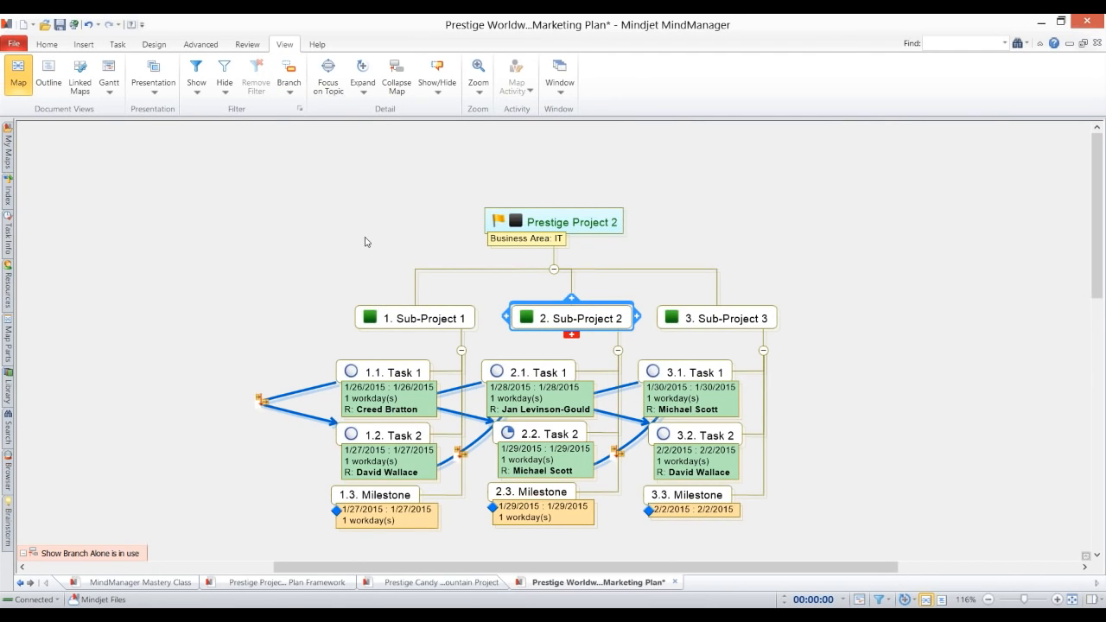
click(285, 81)
click(328, 139)
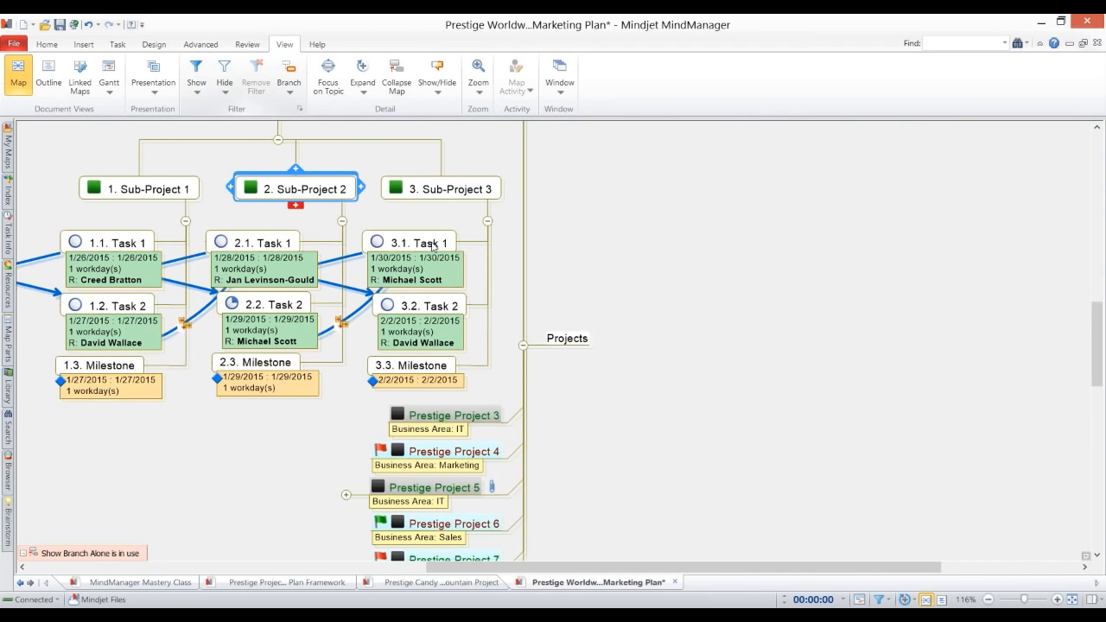
drag(565, 253, 728, 99)
Step: Show the Sub-Project 2 branch alone again and repeatedly apply Show One Level Up through Prestige Project 2 and Projects past Project Management
click(290, 80)
click(311, 110)
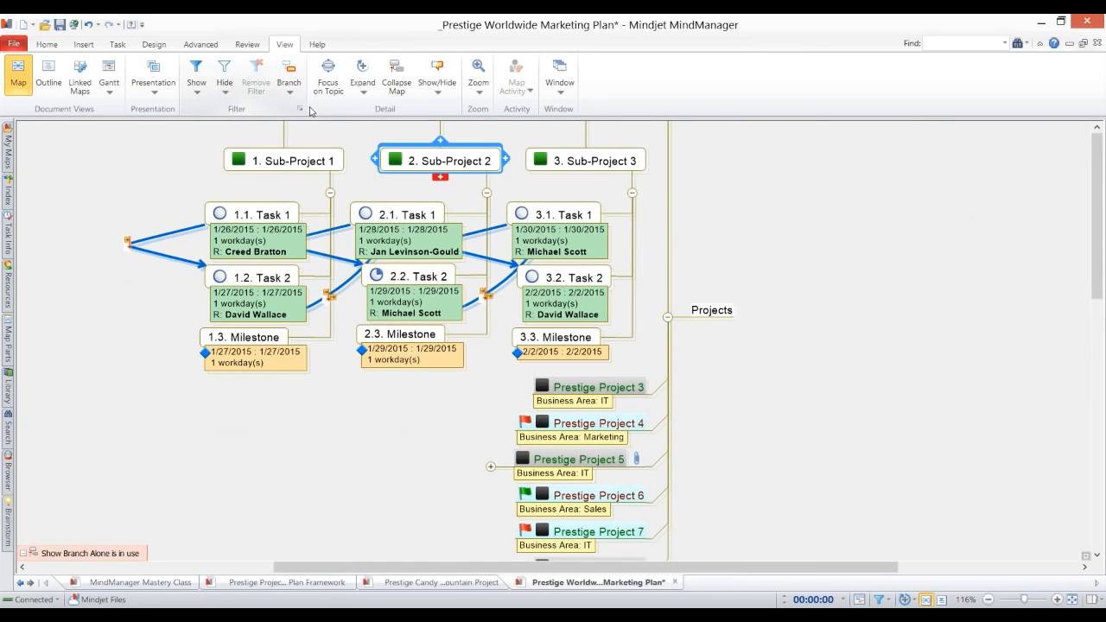
click(298, 89)
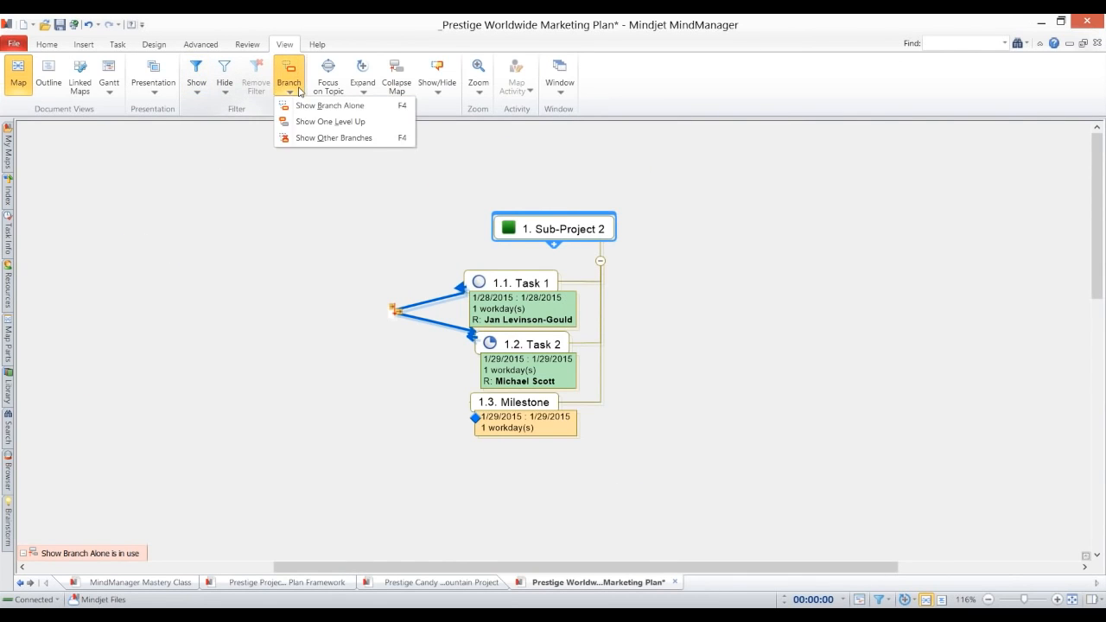
click(313, 121)
click(300, 90)
click(300, 122)
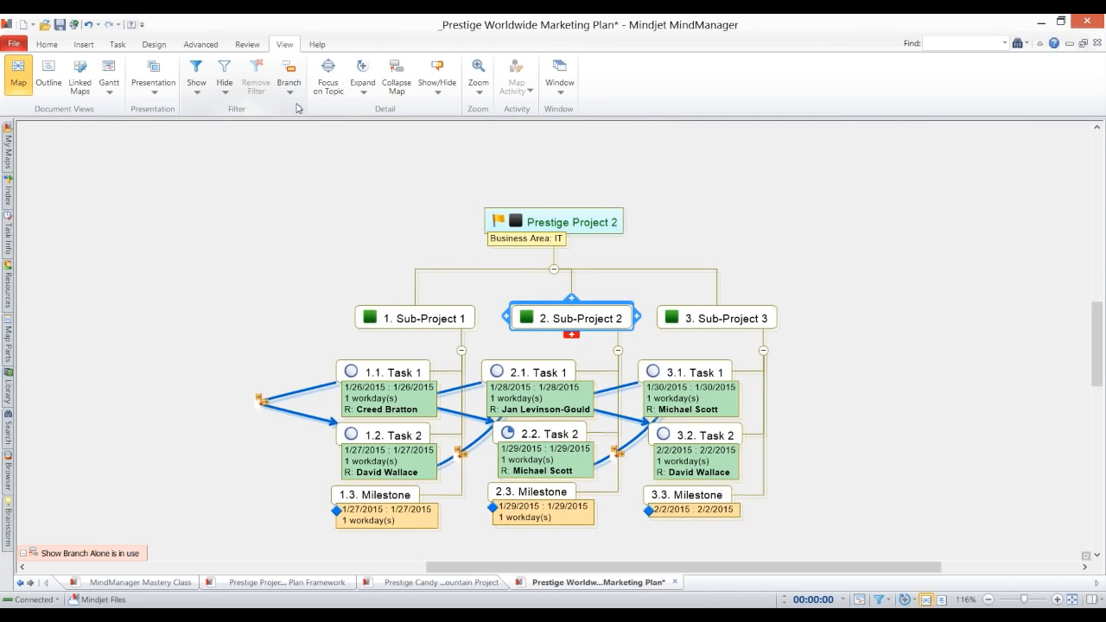
click(290, 88)
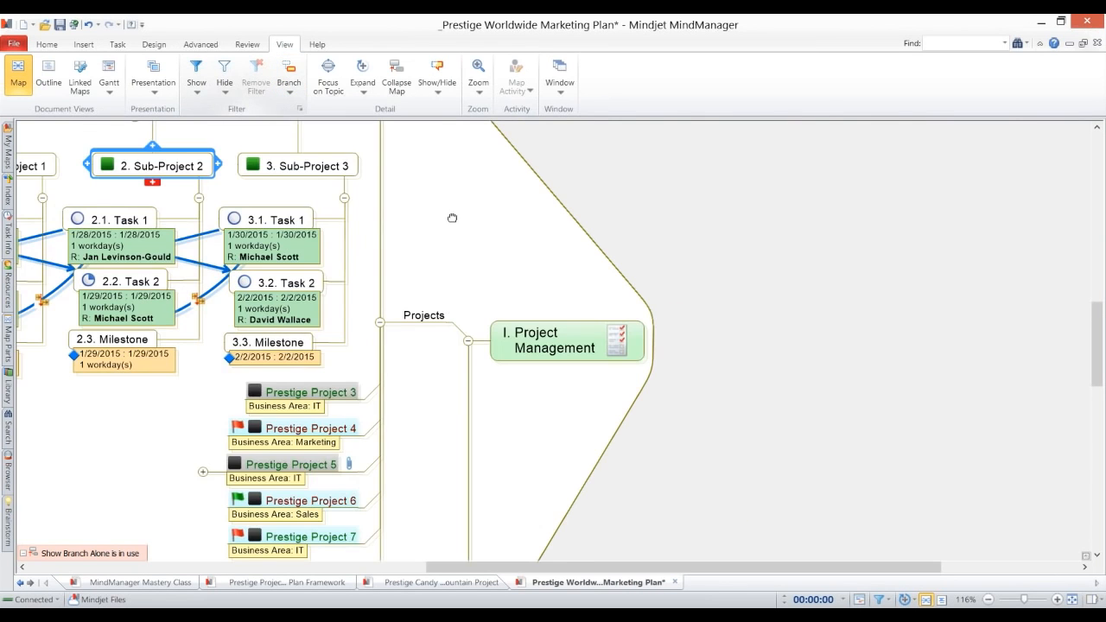
drag(452, 217, 539, 166)
click(289, 84)
click(303, 129)
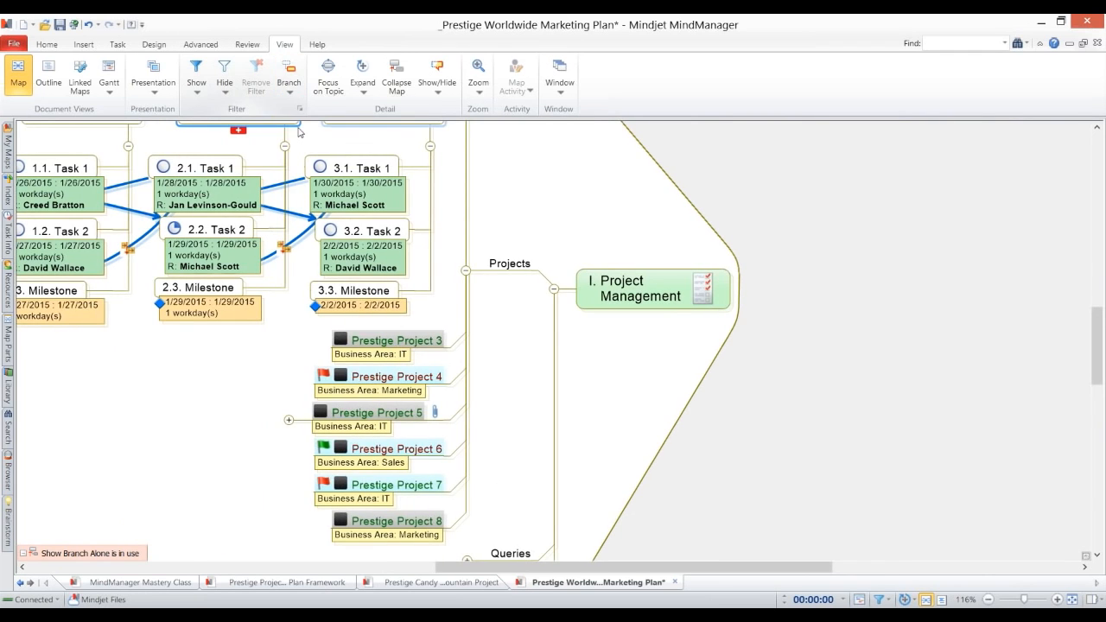